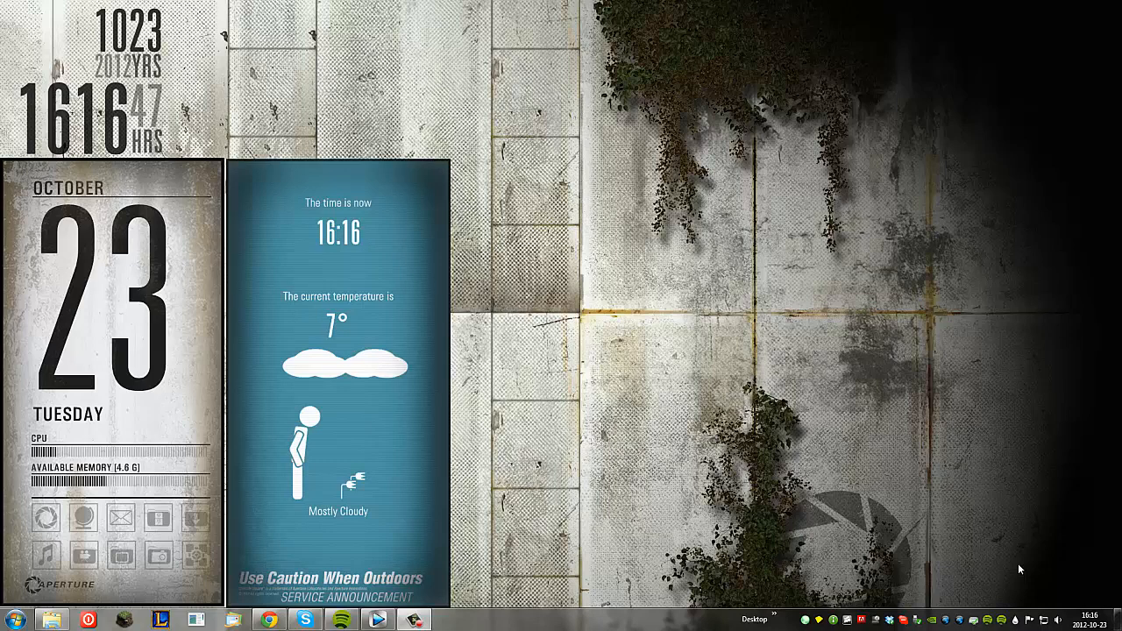
- Switch to Vegas Pro and preview the dark teal texture image 2 from the background textures folder in Windows Photo Viewer
left_click(377, 620)
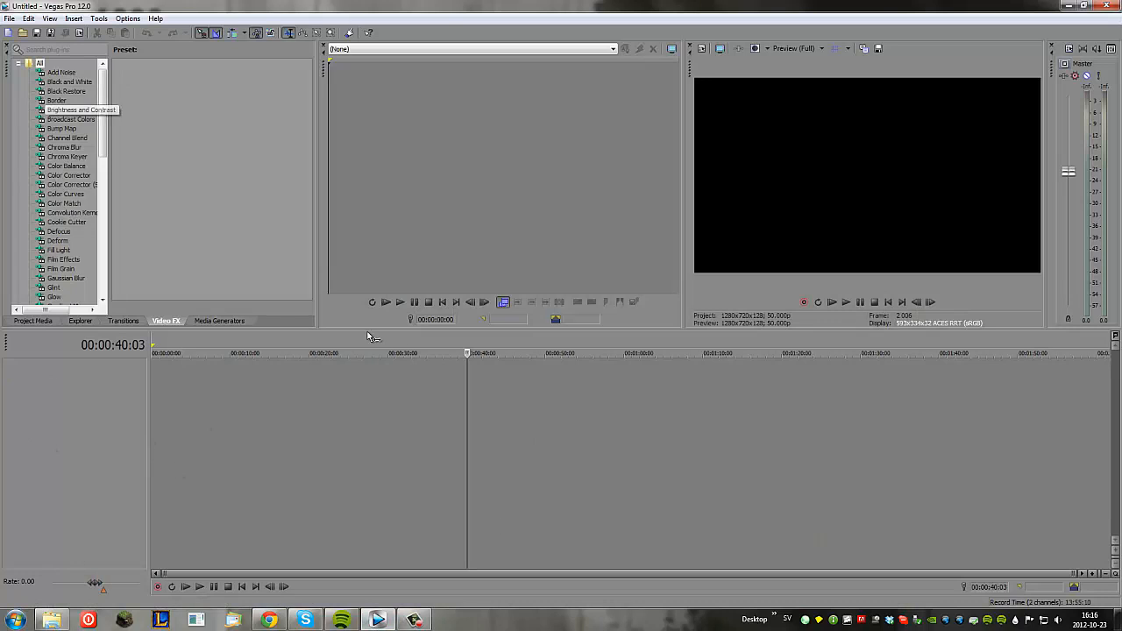
left_click(51, 619)
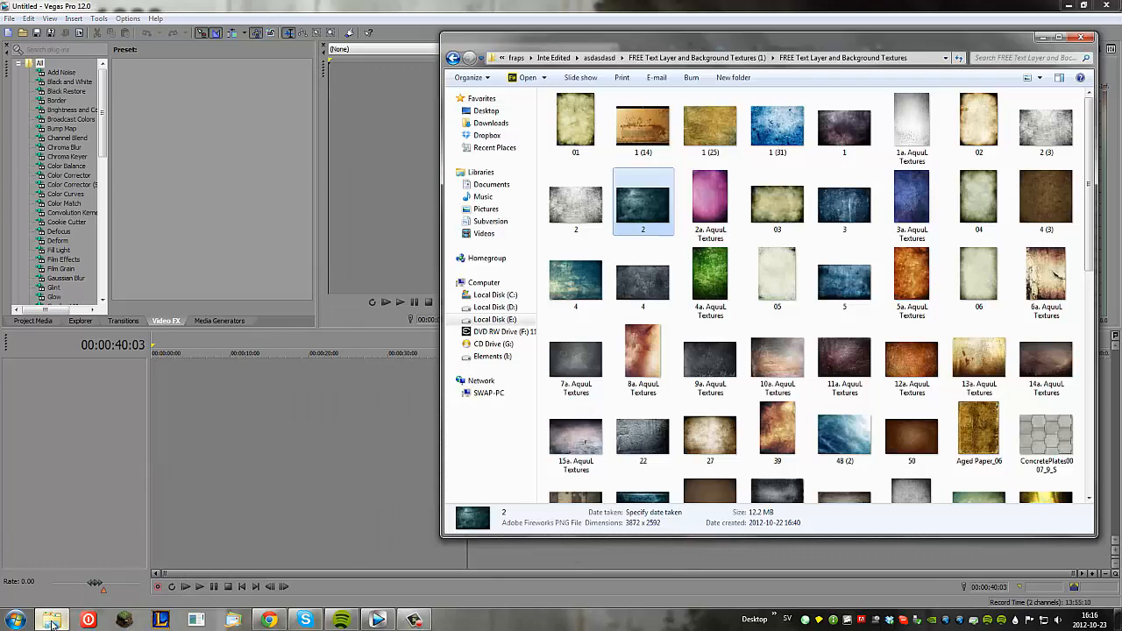
right_click(645, 205)
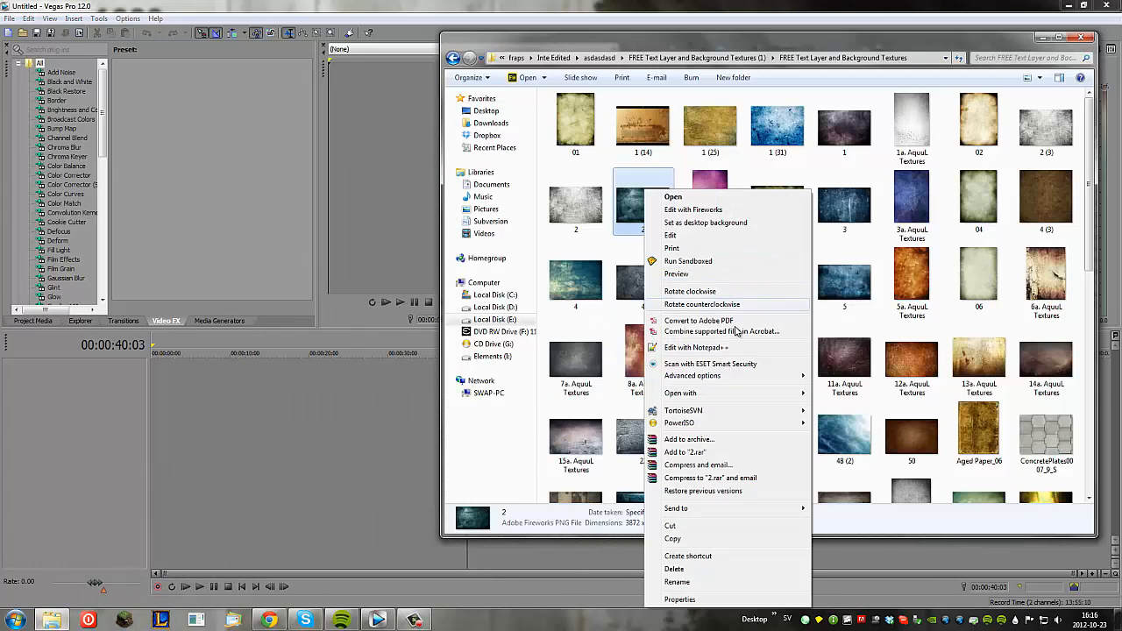
mouse_move(684, 394)
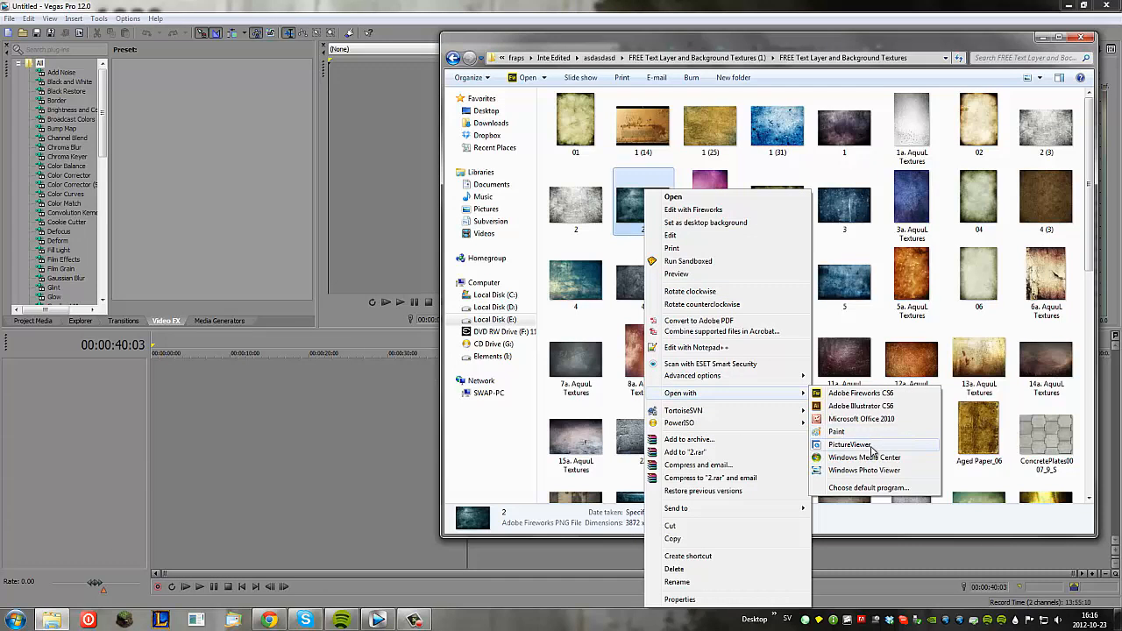
left_click(875, 474)
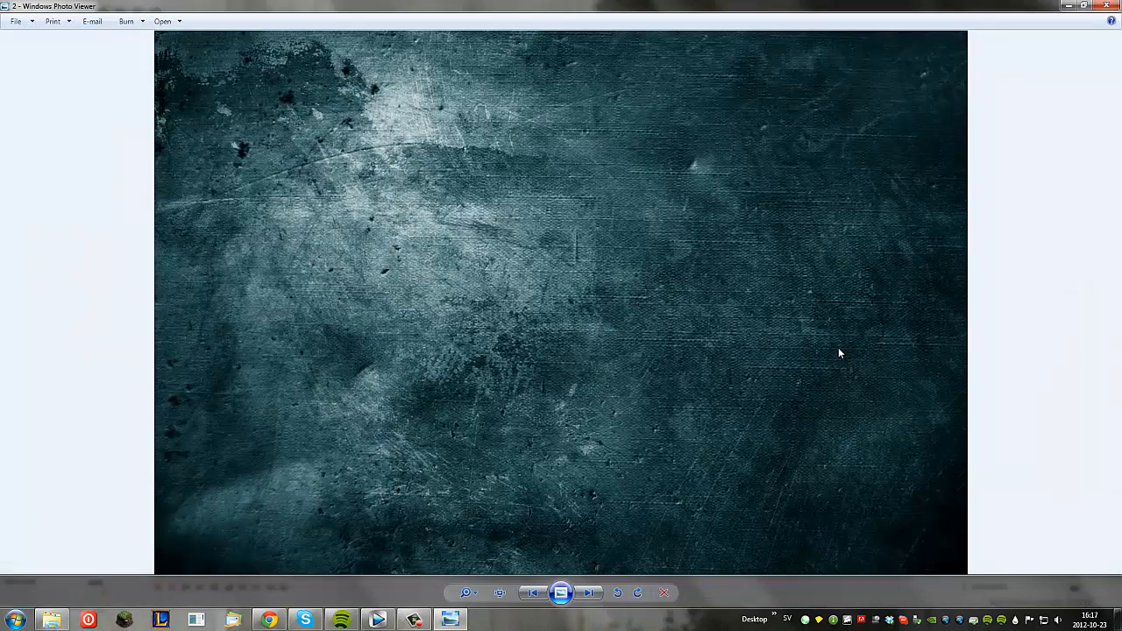
key("Escape")
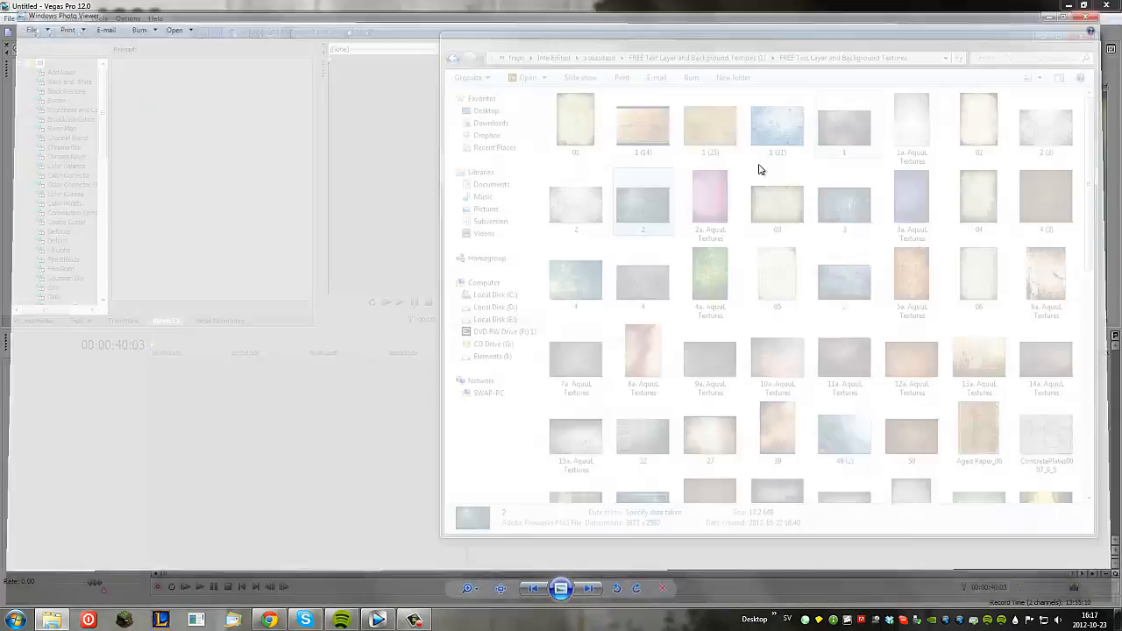
- Place texture image 2 at the start of a new video track and trim the event to about 10 seconds
left_click_drag(155, 395, 242, 397)
left_click(267, 380)
scroll(243, 390, "up", 5)
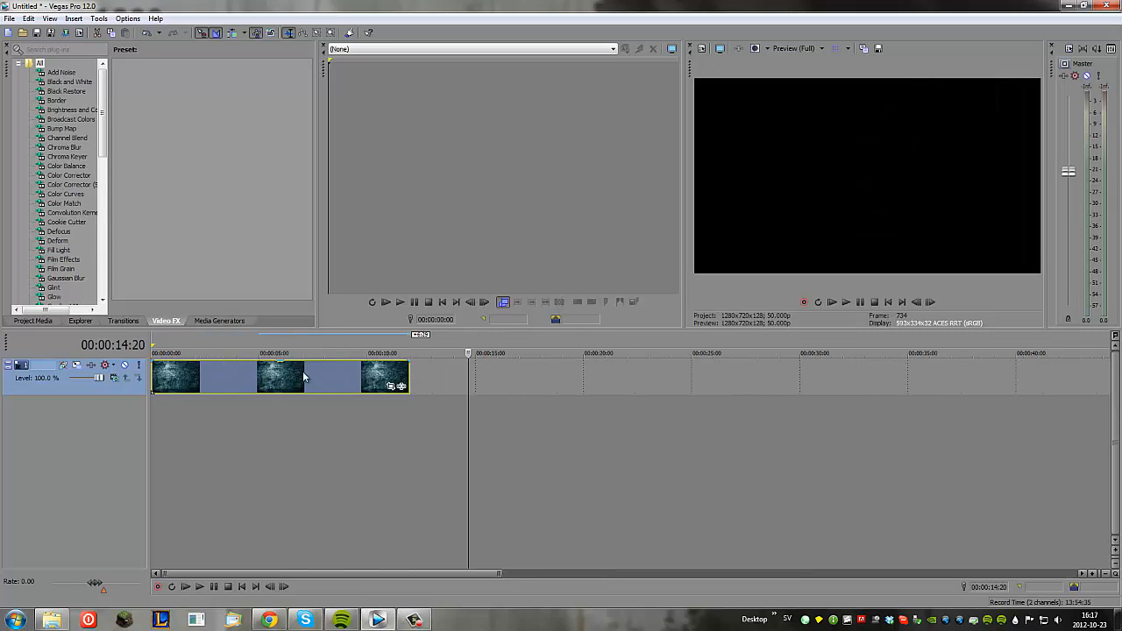
left_click_drag(446, 378, 313, 387)
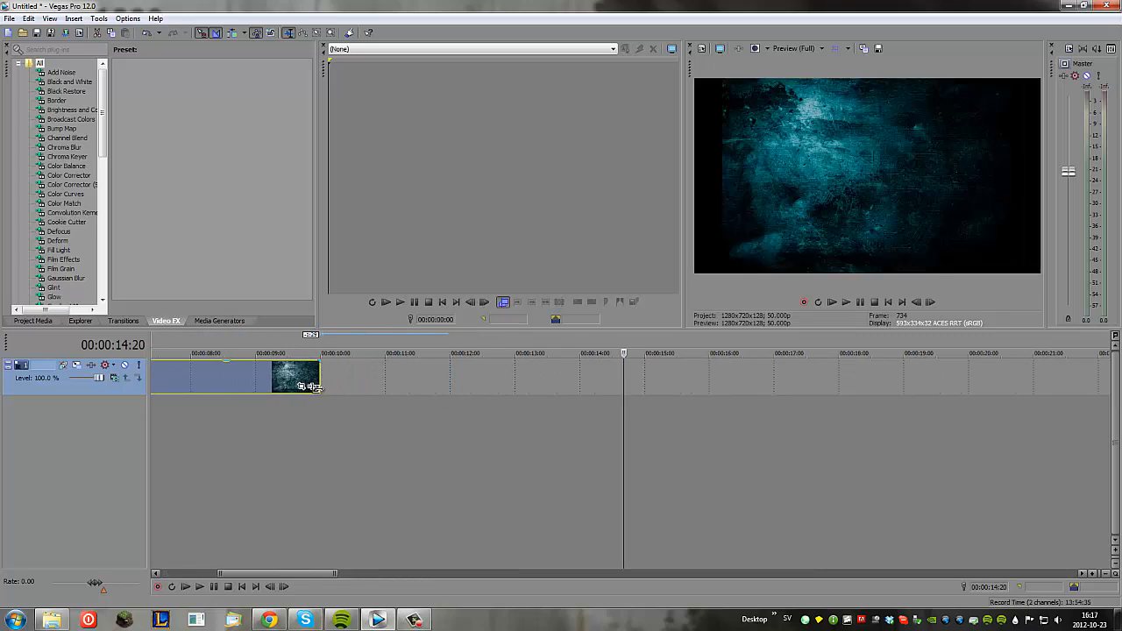
scroll(348, 381, "up", 6)
left_click_drag(277, 575, 244, 576)
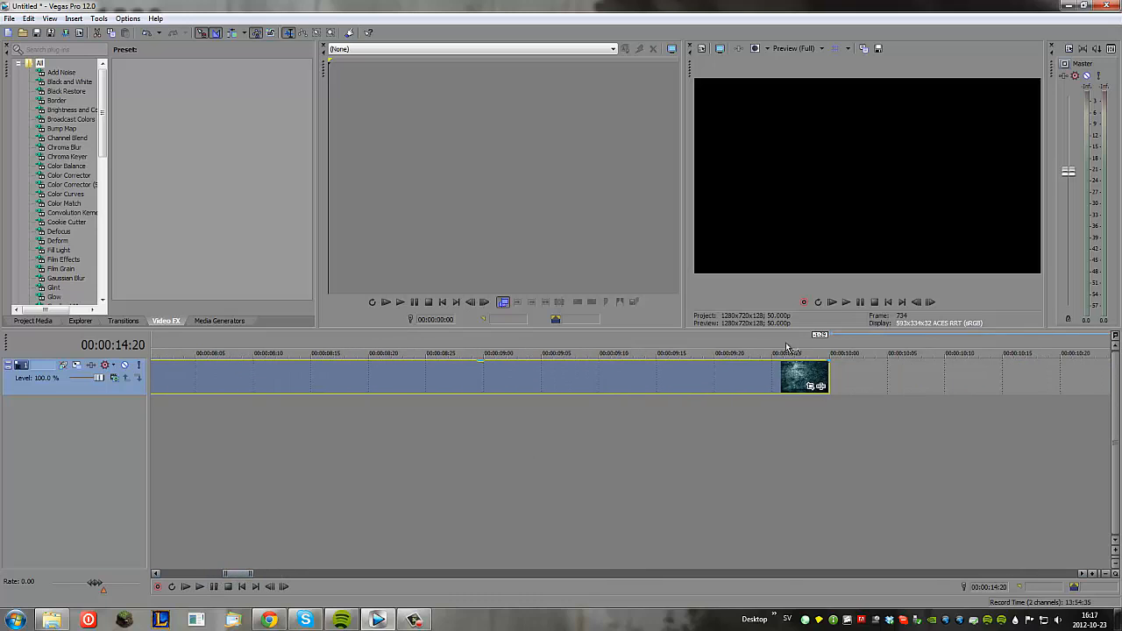
left_click(827, 375)
right_click(206, 377)
left_click(178, 383)
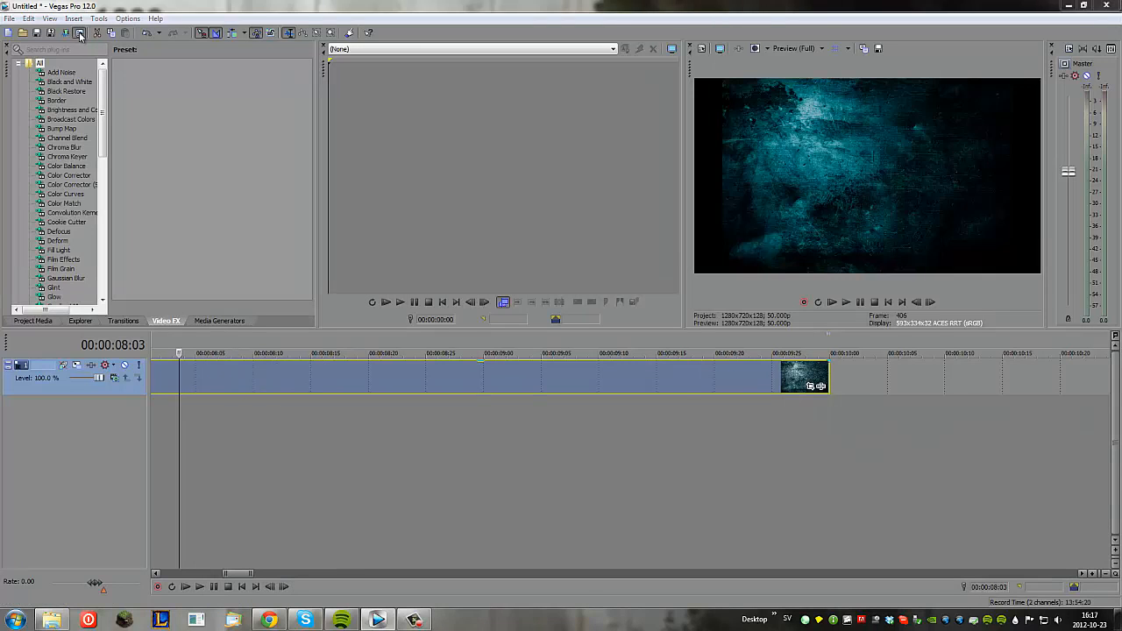
- Set the view transform to Off in the project's video properties
left_click(79, 33)
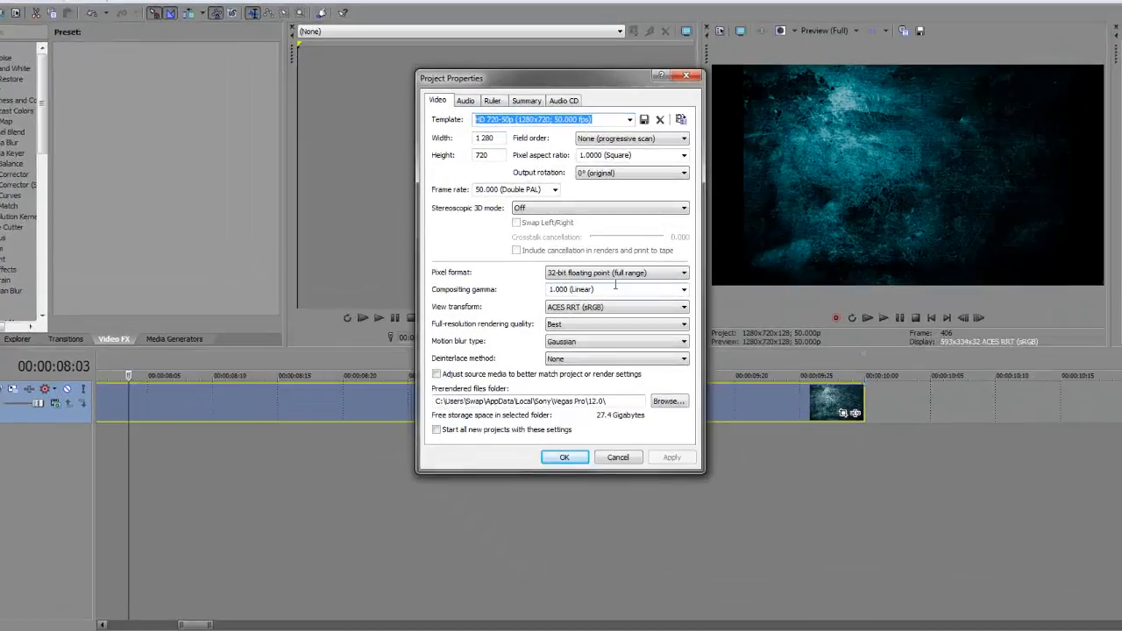
left_click(574, 292)
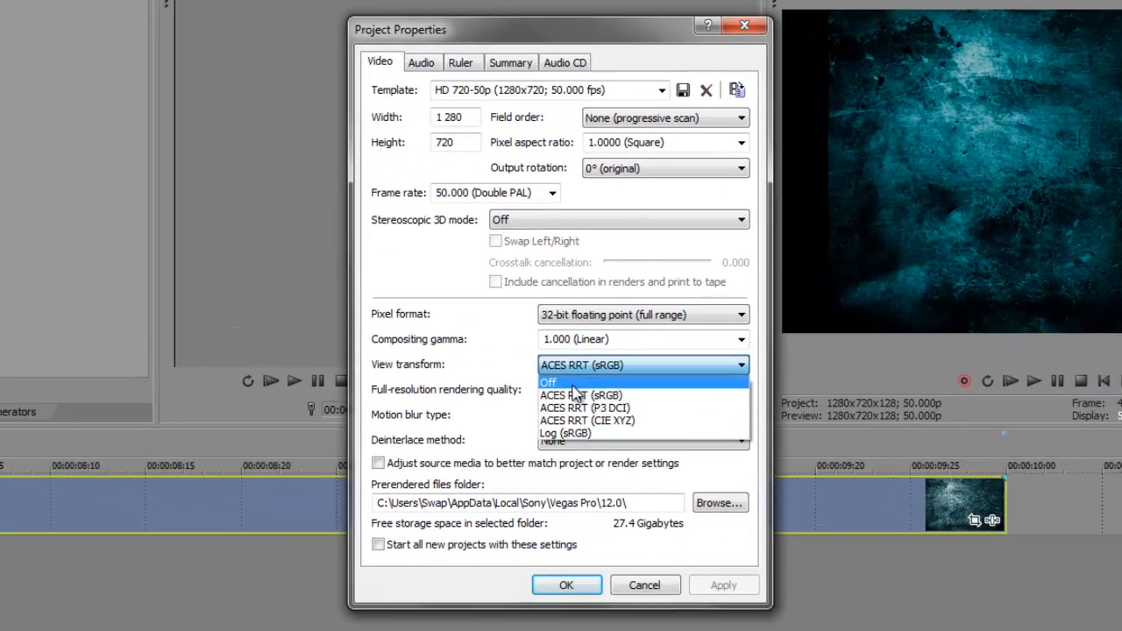
left_click(573, 383)
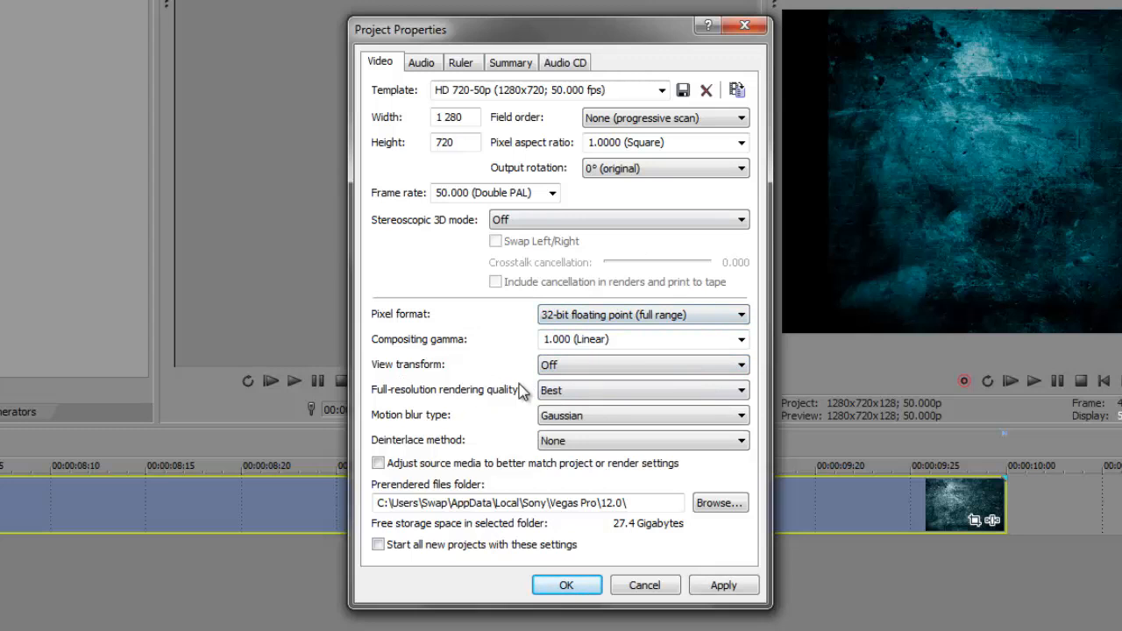
left_click(542, 585)
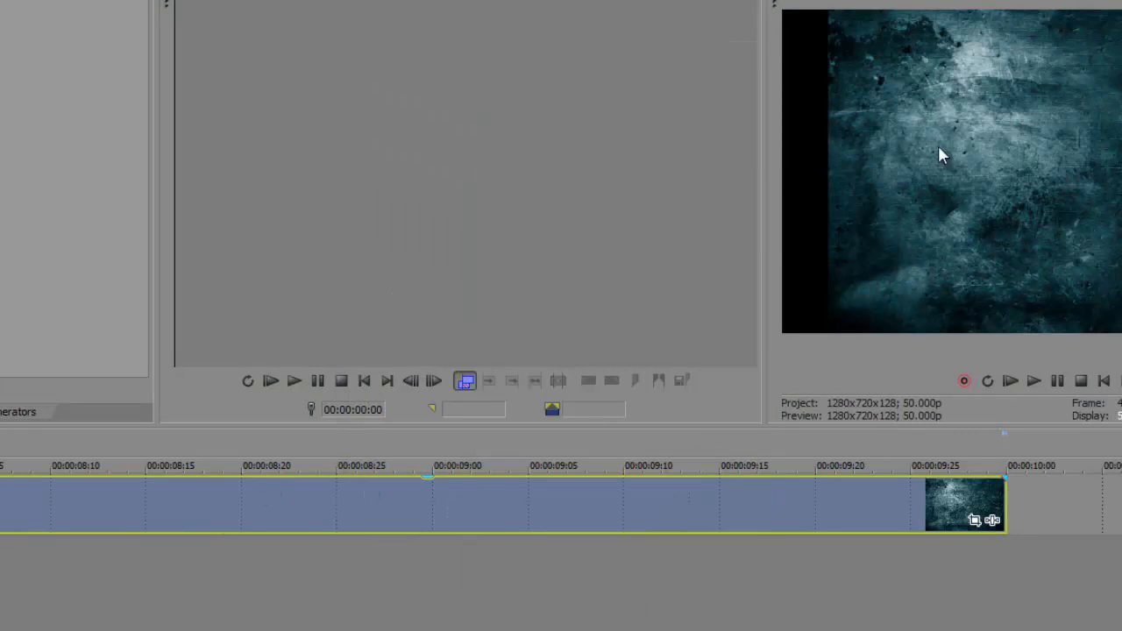
- Disable resample and turn off Maintain aspect ratio for the texture image event
right_click(274, 493)
left_click(456, 626)
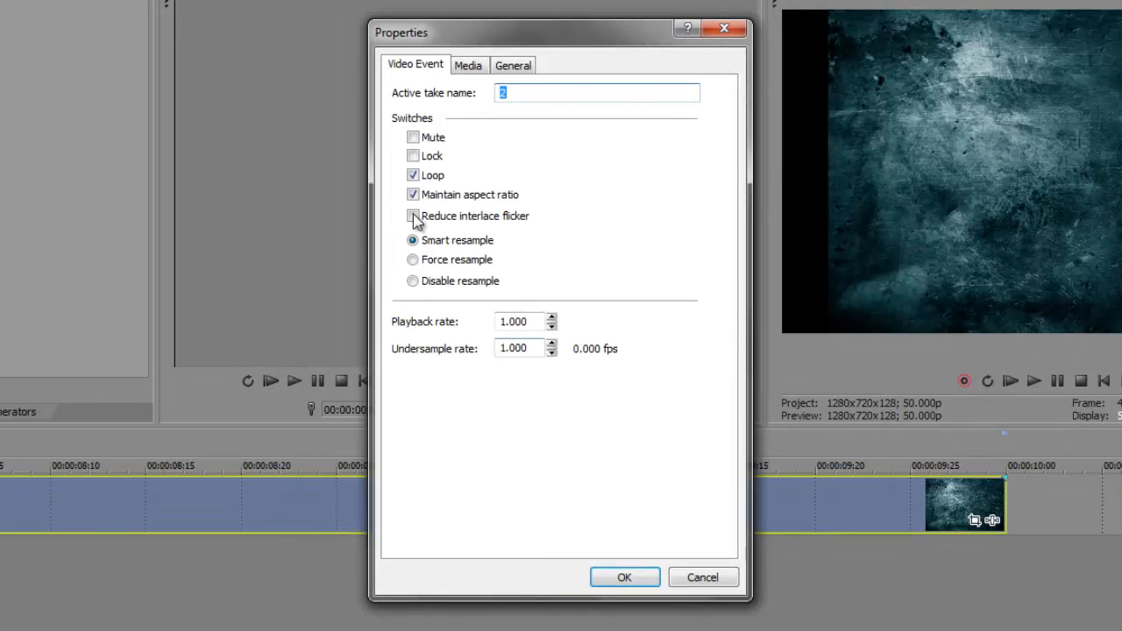
left_click(443, 278)
left_click(433, 196)
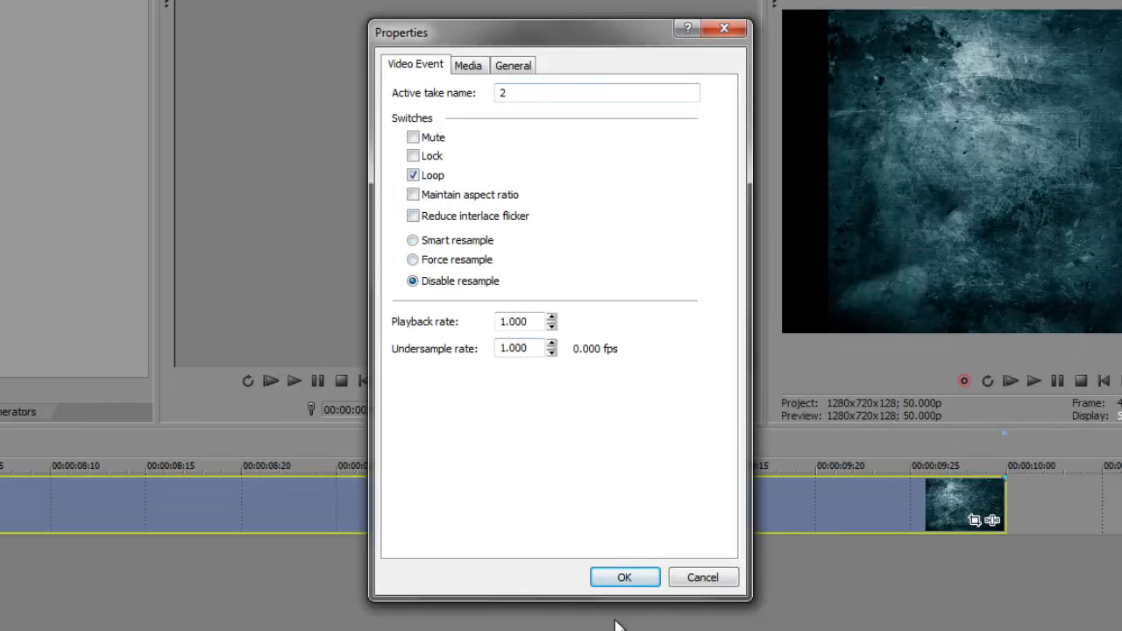
left_click(624, 579)
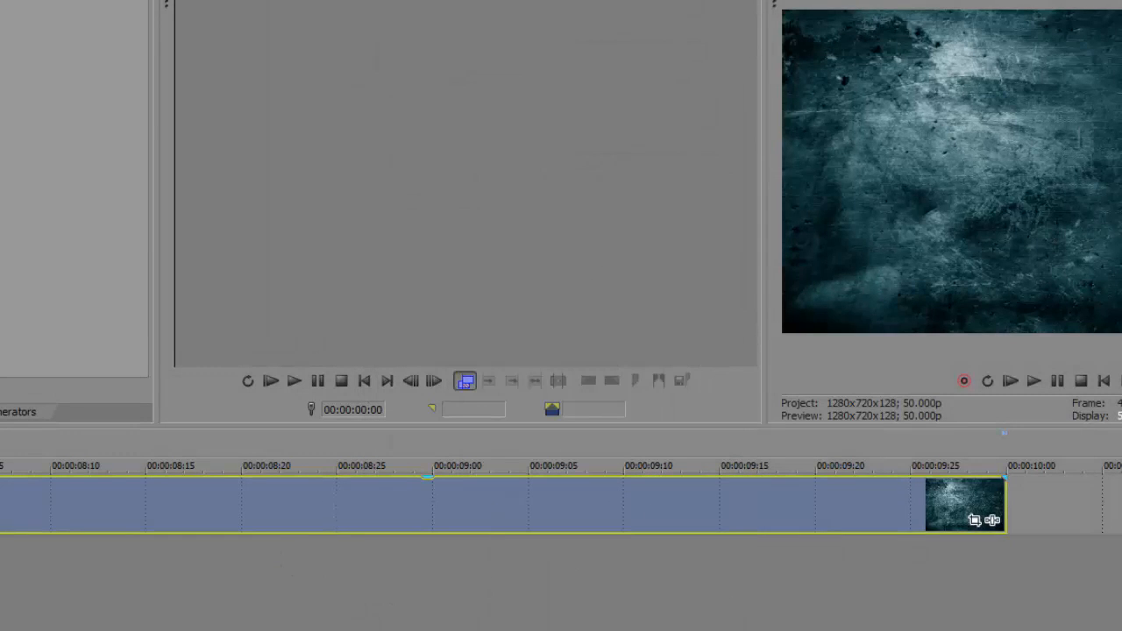
key("alt+Return")
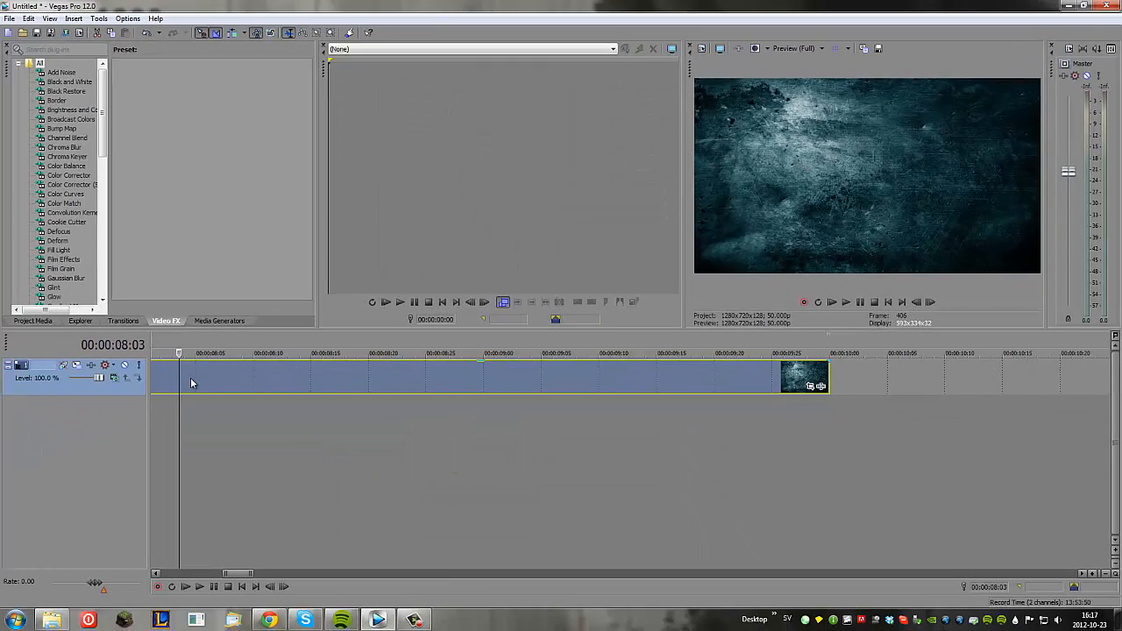
- Add the audio clip from the file explorer to a new audio track below the texture, starting at 00:00:00:00
left_click_drag(233, 576, 155, 570)
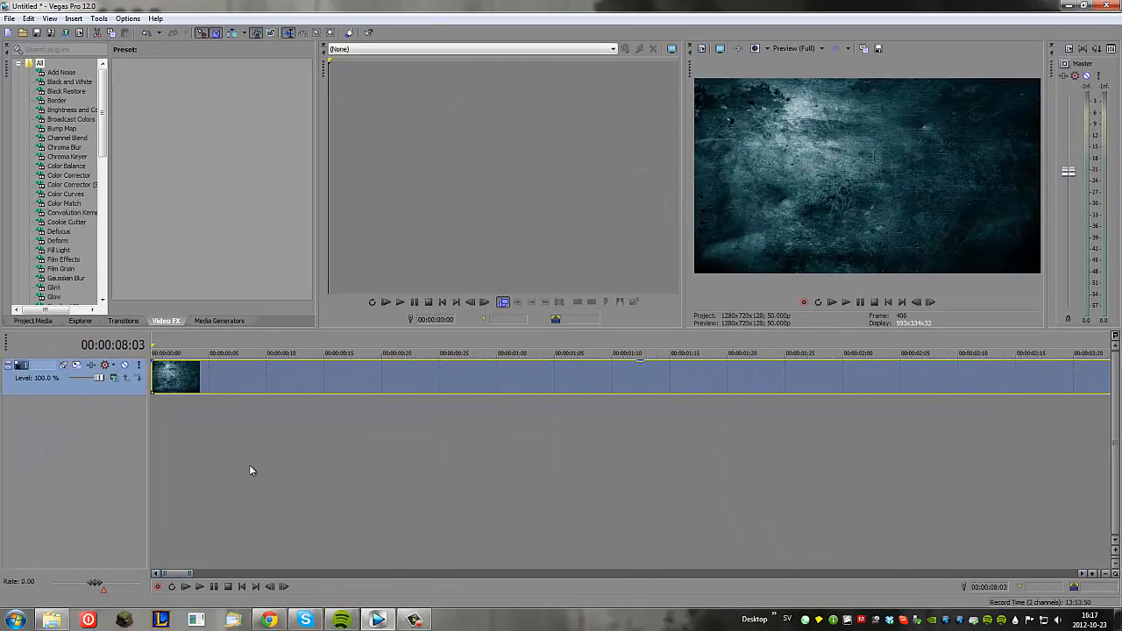
scroll(249, 471, "down", 5)
left_click_drag(254, 574, 166, 573)
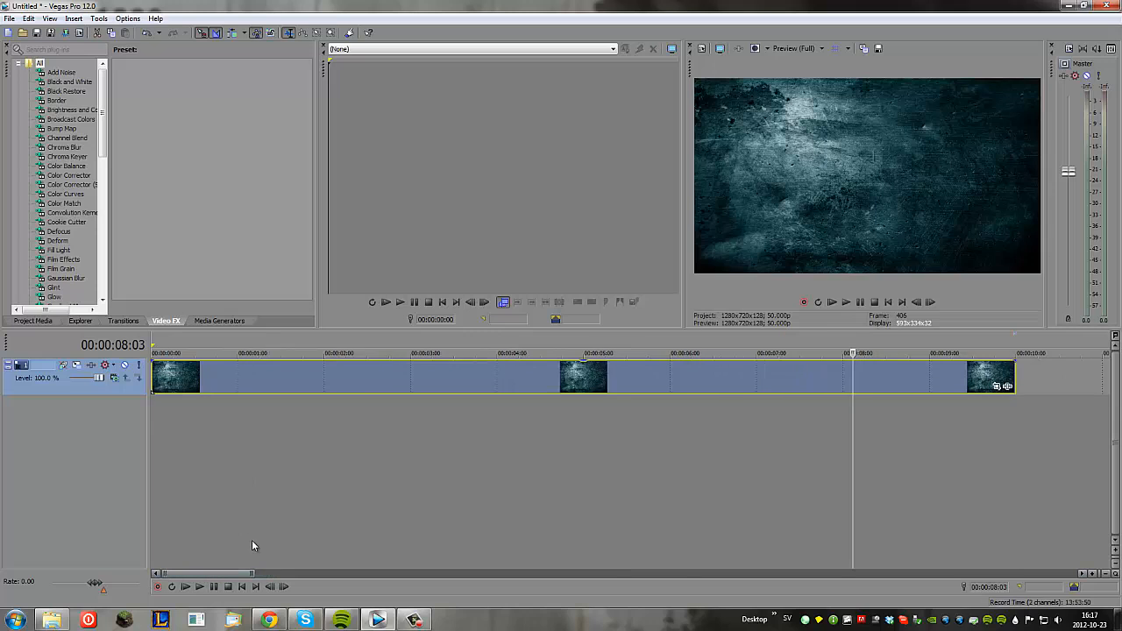
left_click(52, 620)
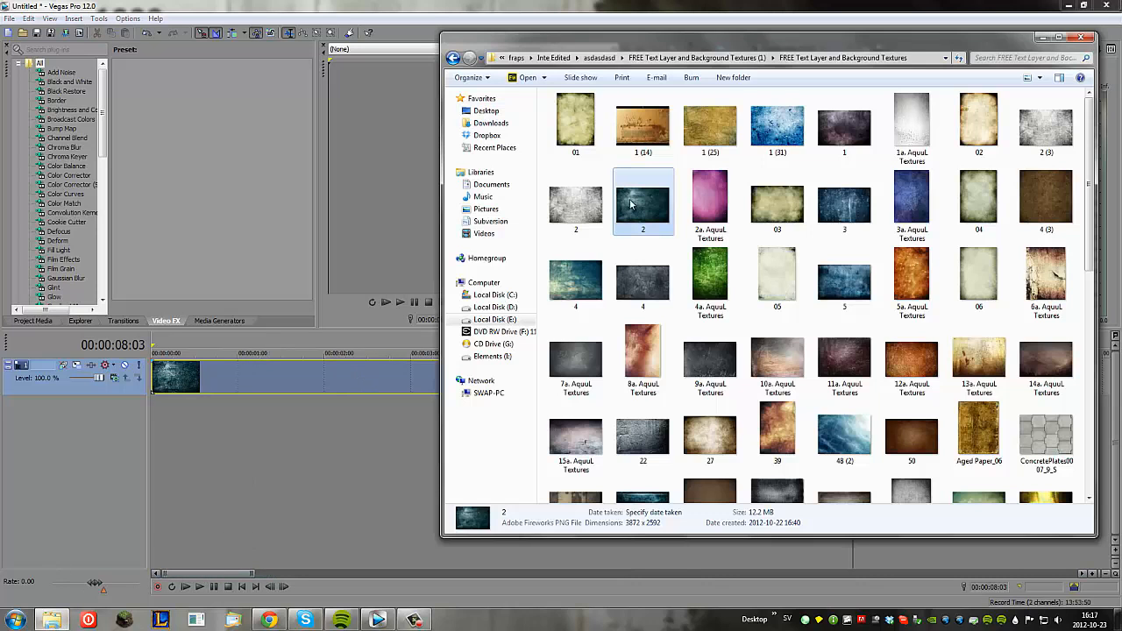
key("BackSpace")
key("BackSpace")
left_click_drag(575, 198, 264, 416)
- Split the audio event at about 4.7 seconds and delete the part after the split
left_click(265, 415)
left_click(509, 423)
left_click(559, 417)
key("s")
left_click(633, 412)
key("Delete")
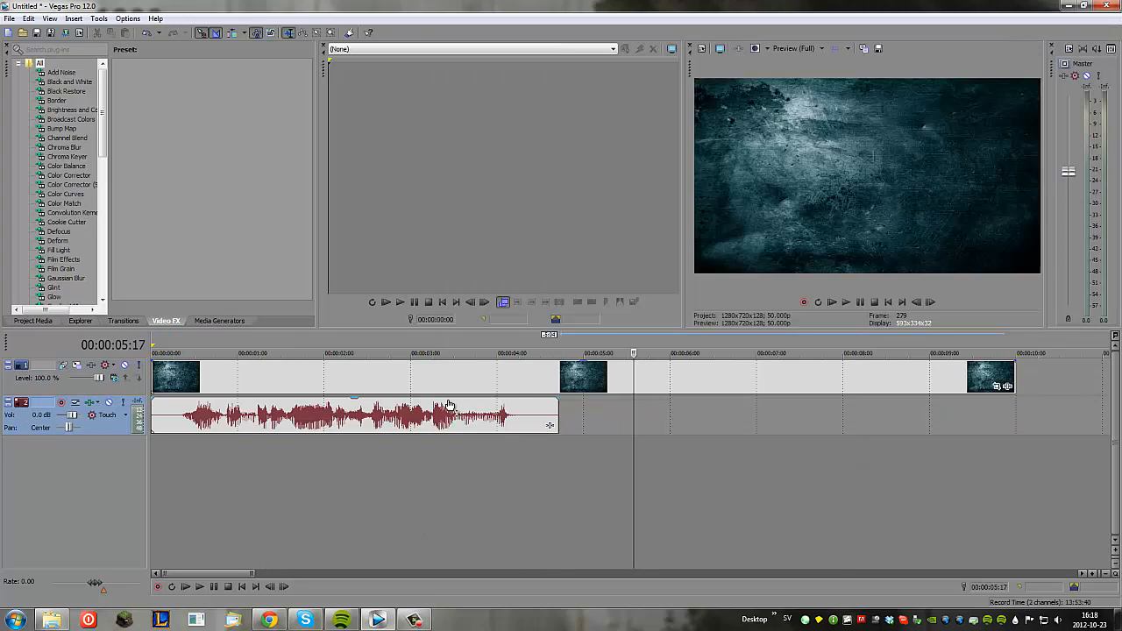
- Lower the audio track's volume to -4.8 dB and, after a test playback, to -10.8 dB
left_click(160, 422)
left_click_drag(77, 417, 72, 420)
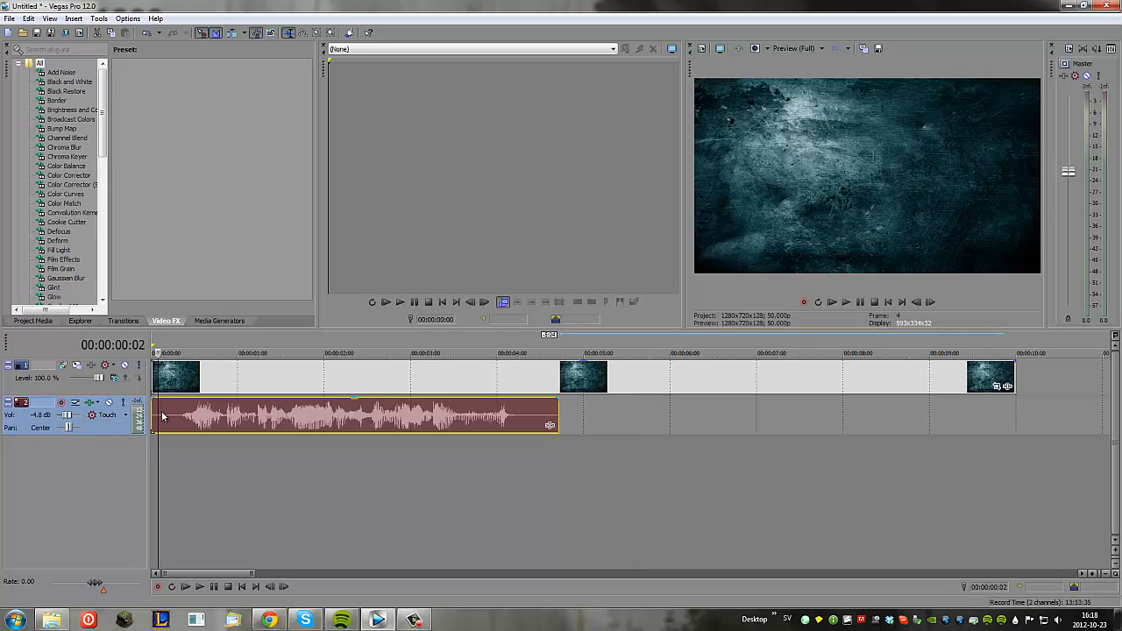
key("space")
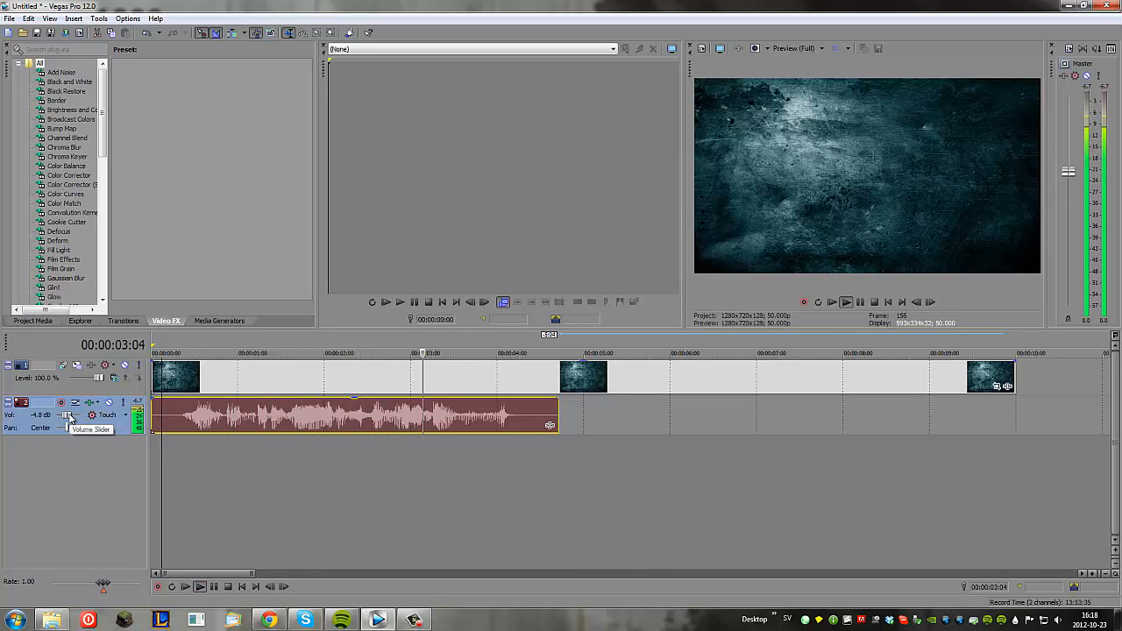
key("space")
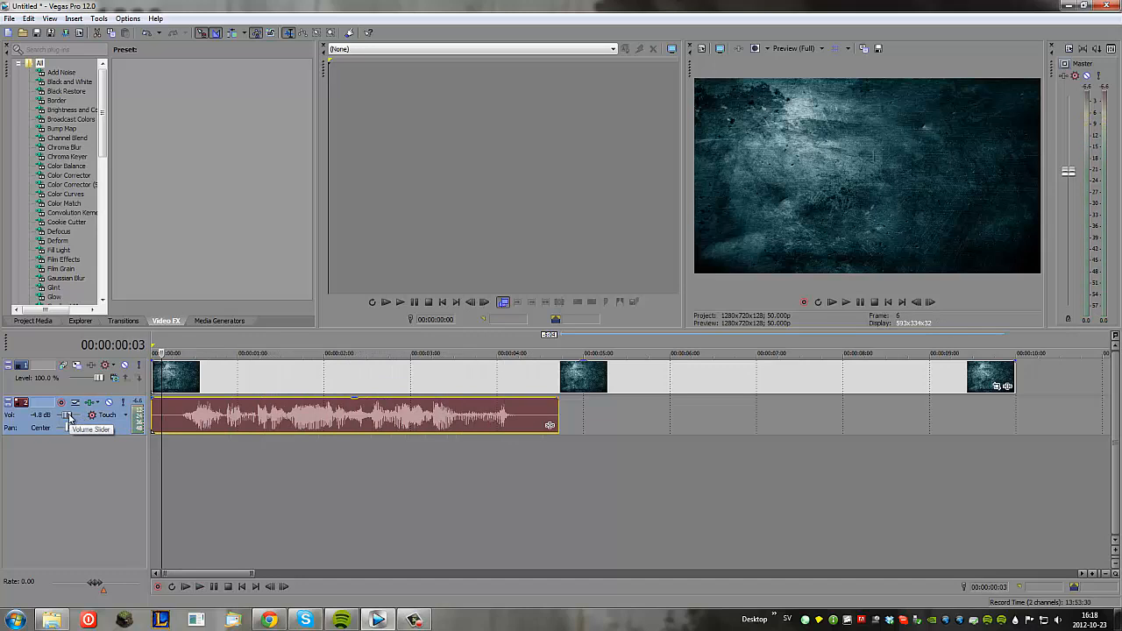
scroll(70, 418, "down", 2)
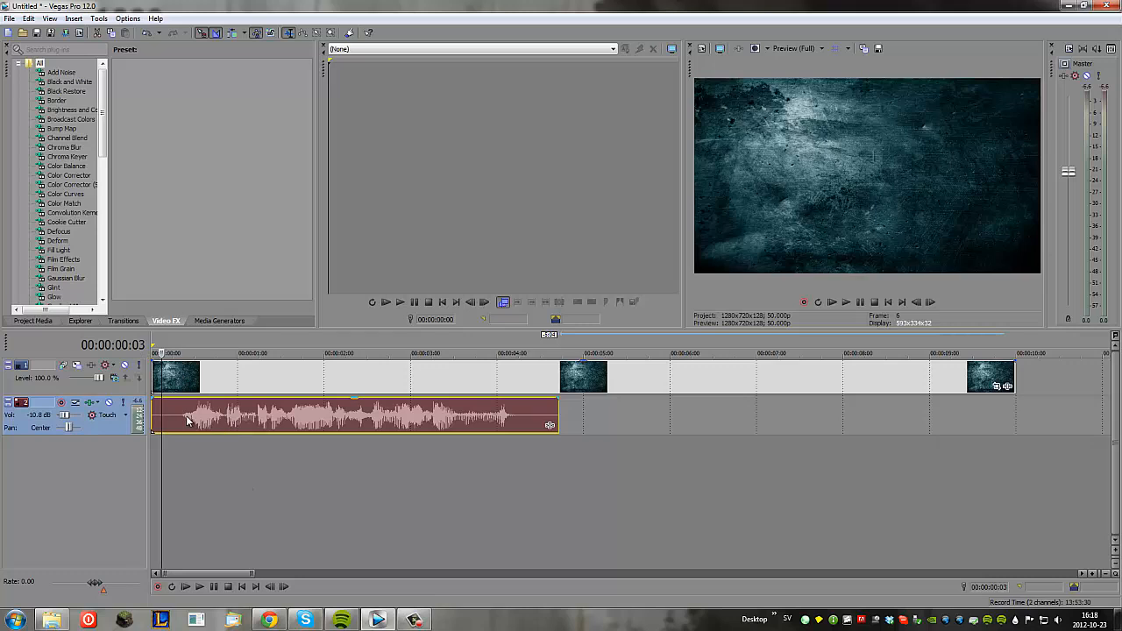
left_click(183, 413)
left_click(211, 416)
left_click(255, 414)
left_click(318, 419)
left_click(467, 419)
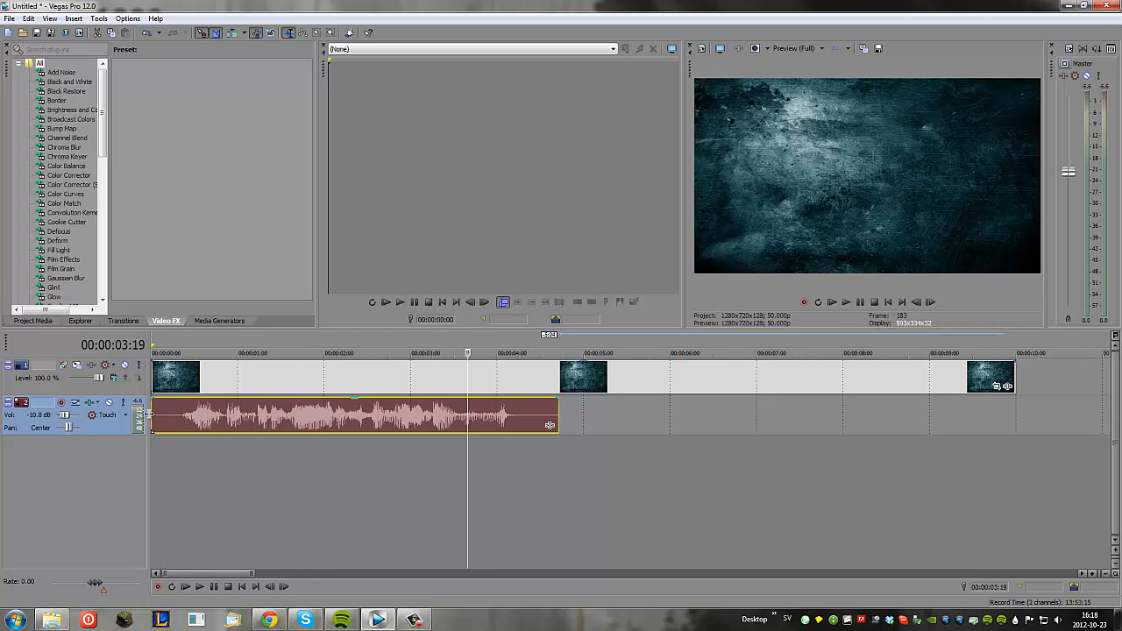
- Find where the audio begins by test playback and place an unnamed marker there at 00:00:00:12
left_click(176, 419)
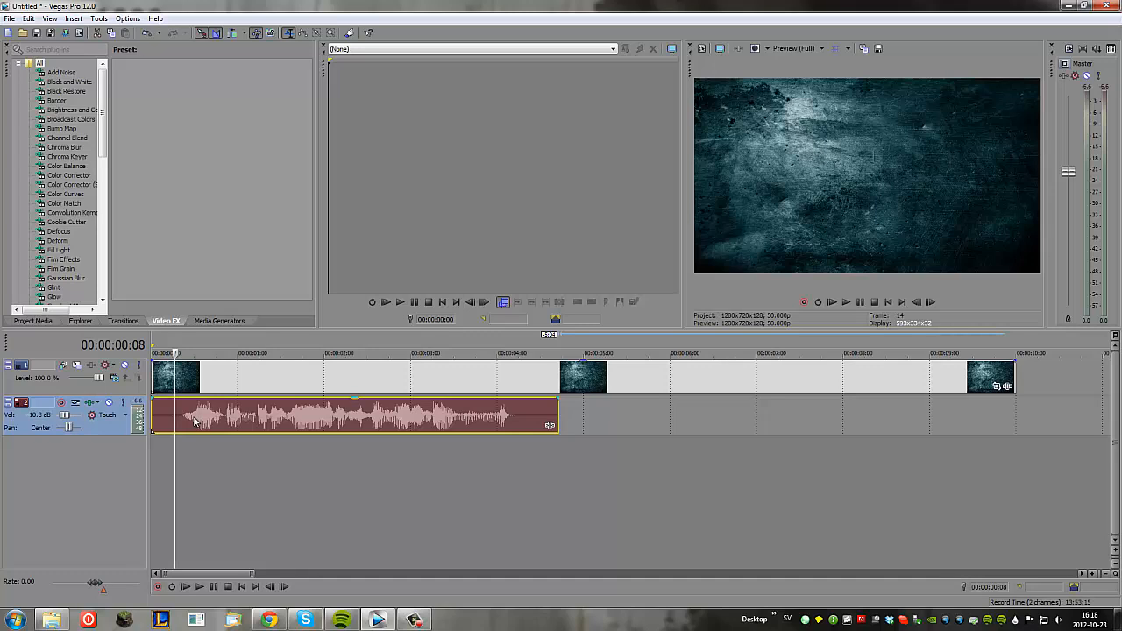
left_click(193, 417)
left_click(182, 421)
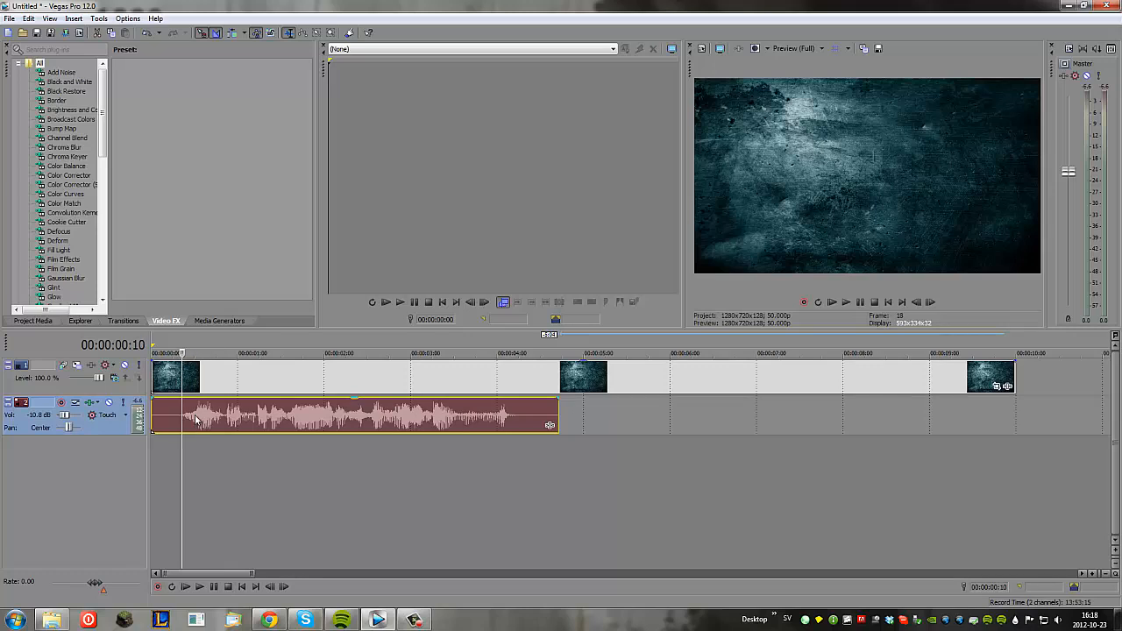
key("space")
key("space")
left_click(185, 418)
key("m")
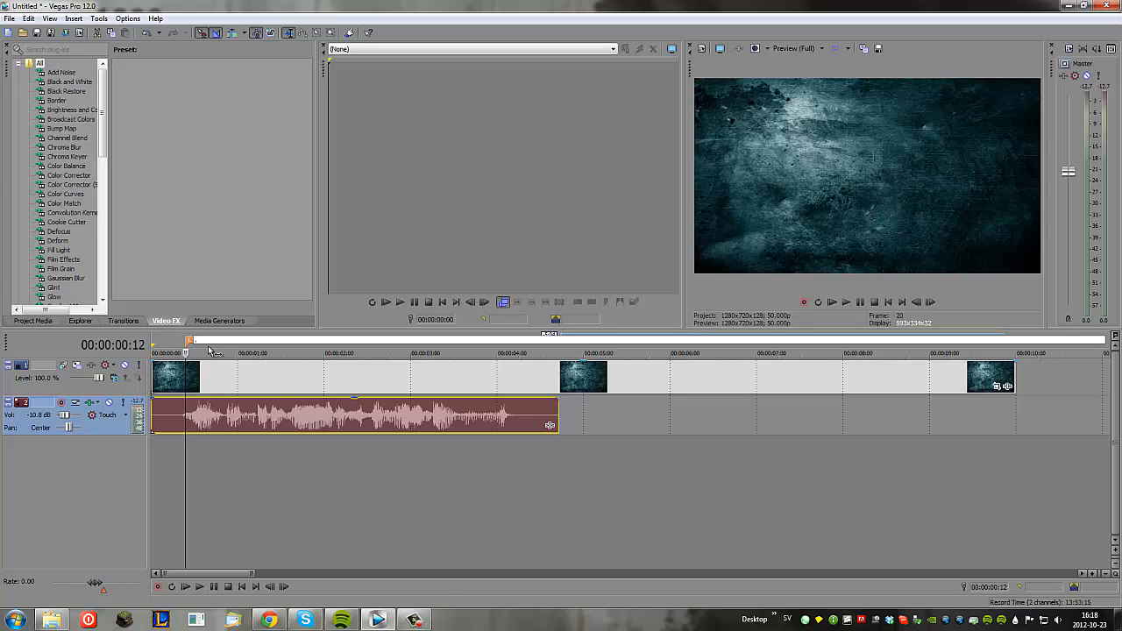
key("Return")
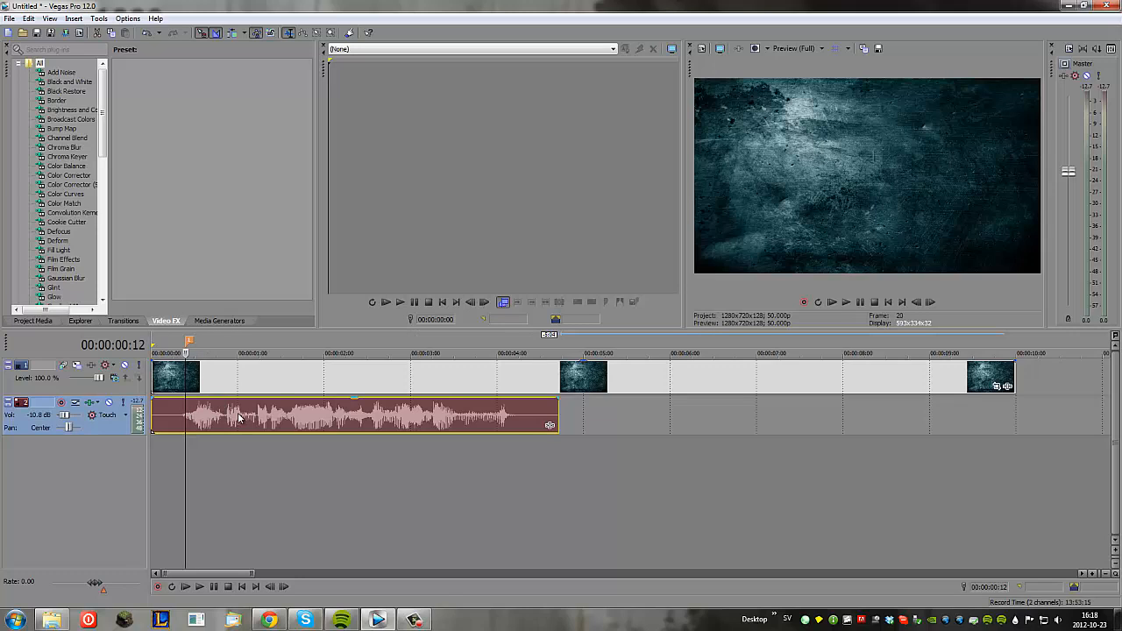
- Play the audio from 00:00:02:02 and drop a second marker at about 2.5 seconds
left_click(333, 417)
key("space")
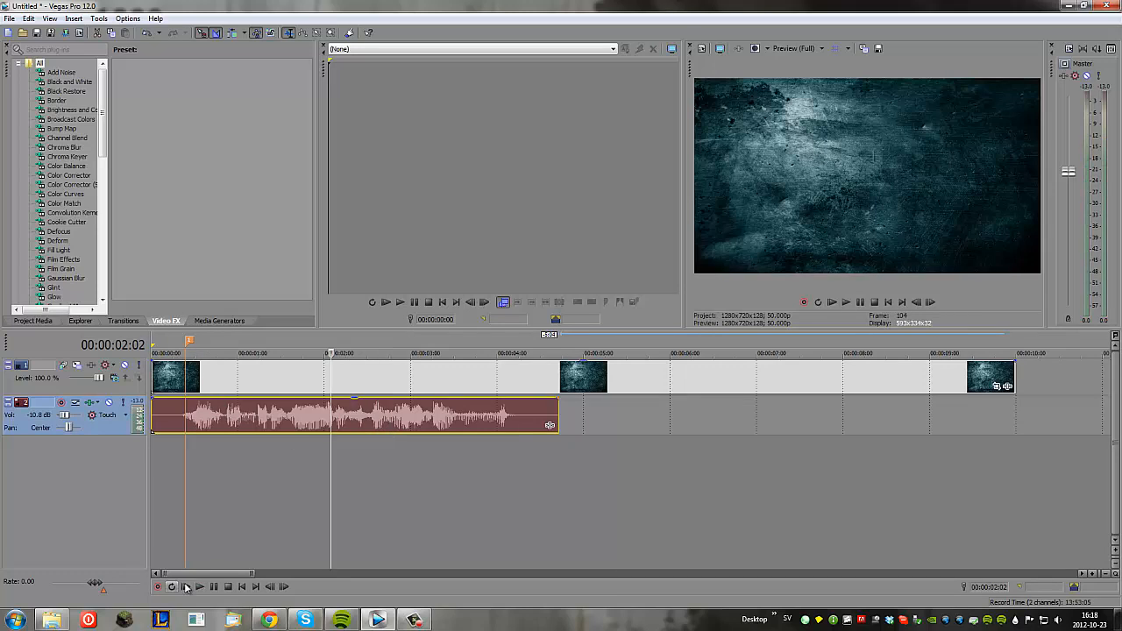
key("m")
key("space")
- Insert a new empty video track above the texture background track
scroll(394, 372, "up", 2)
scroll(394, 379, "down", 4)
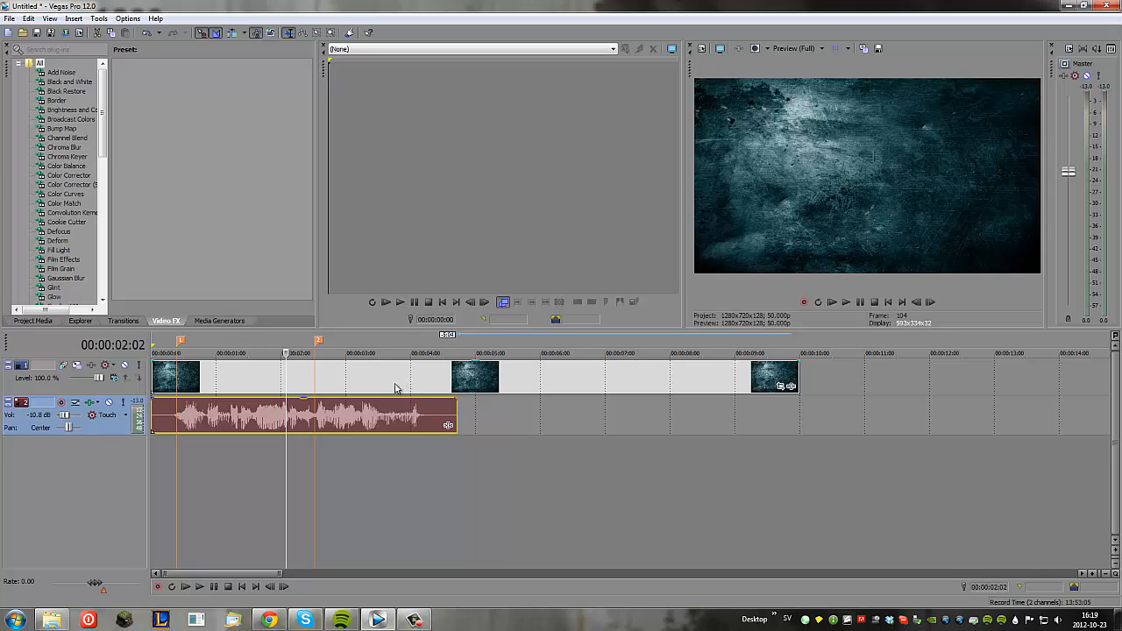
key("ctrl+shift+q")
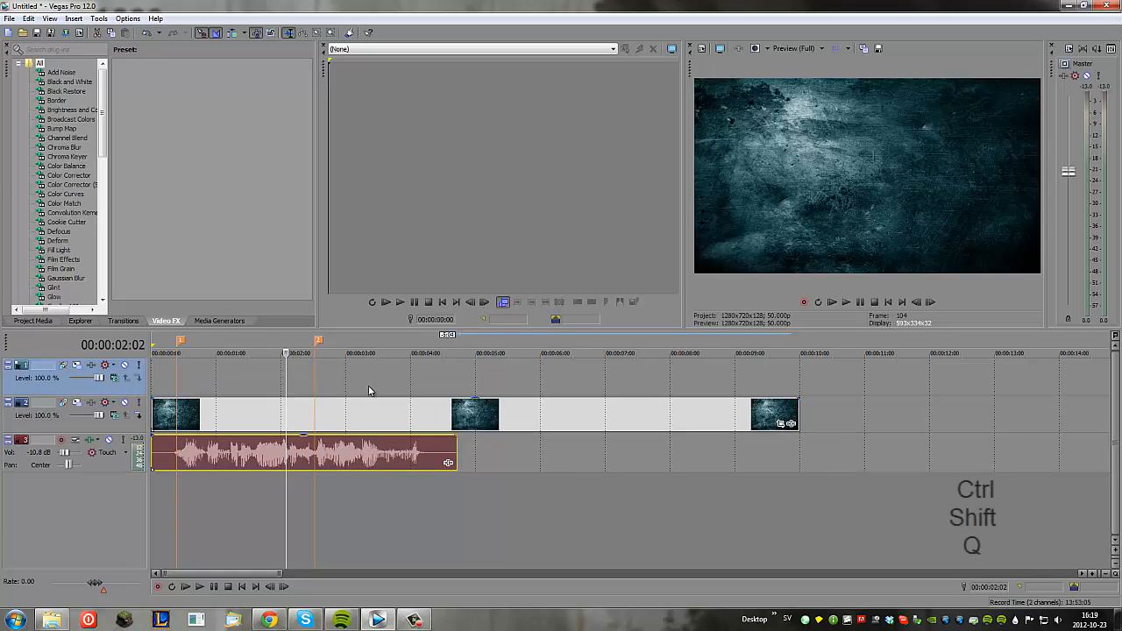
right_click(205, 383)
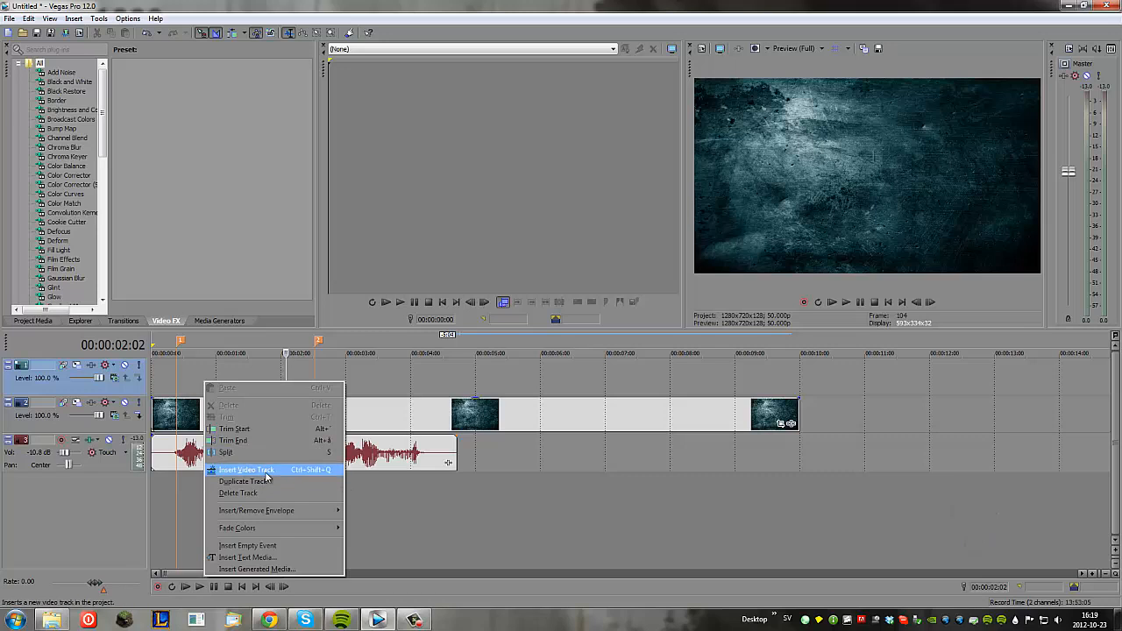
left_click(480, 381)
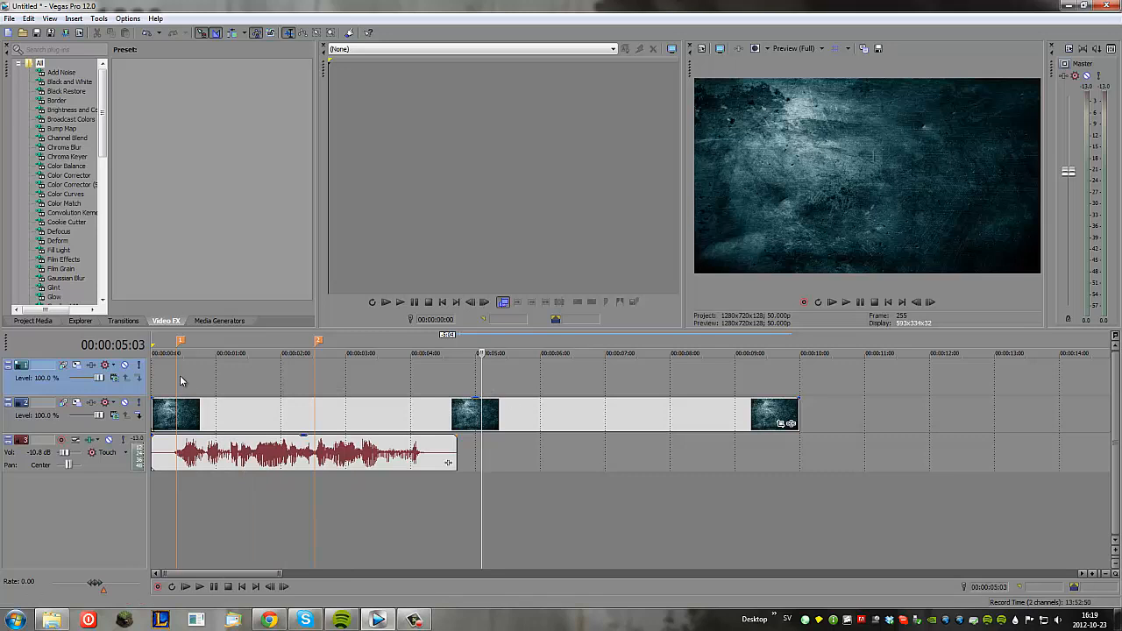
- Insert text media on the new track at 00:00:00:12 and shorten the event to end at about 2.2 seconds
scroll(175, 374, "up", 3)
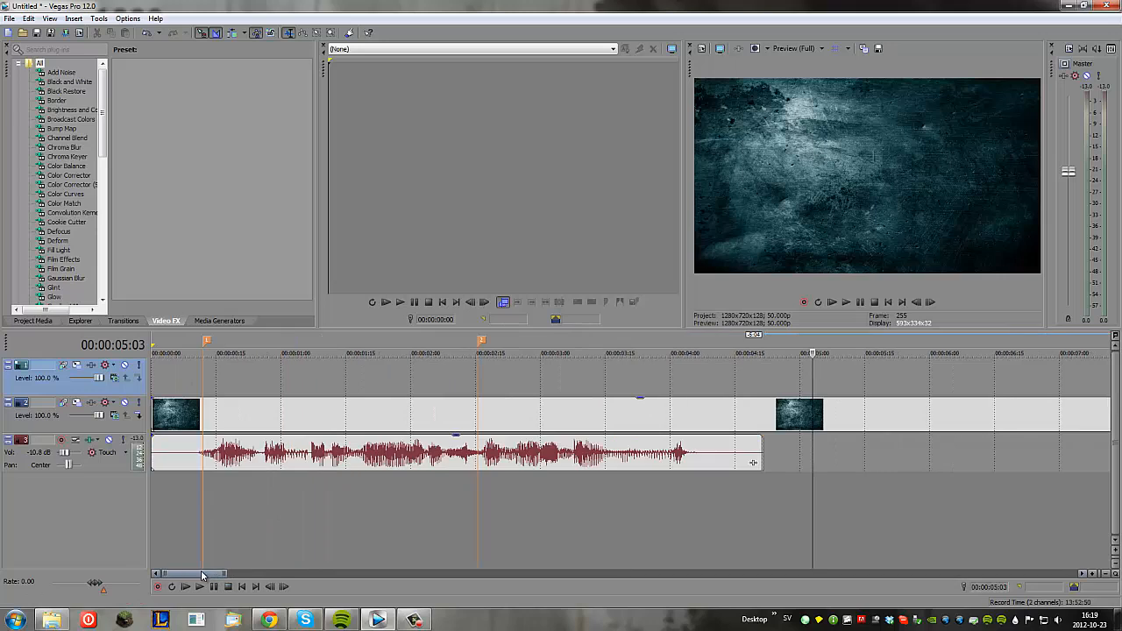
left_click(202, 373)
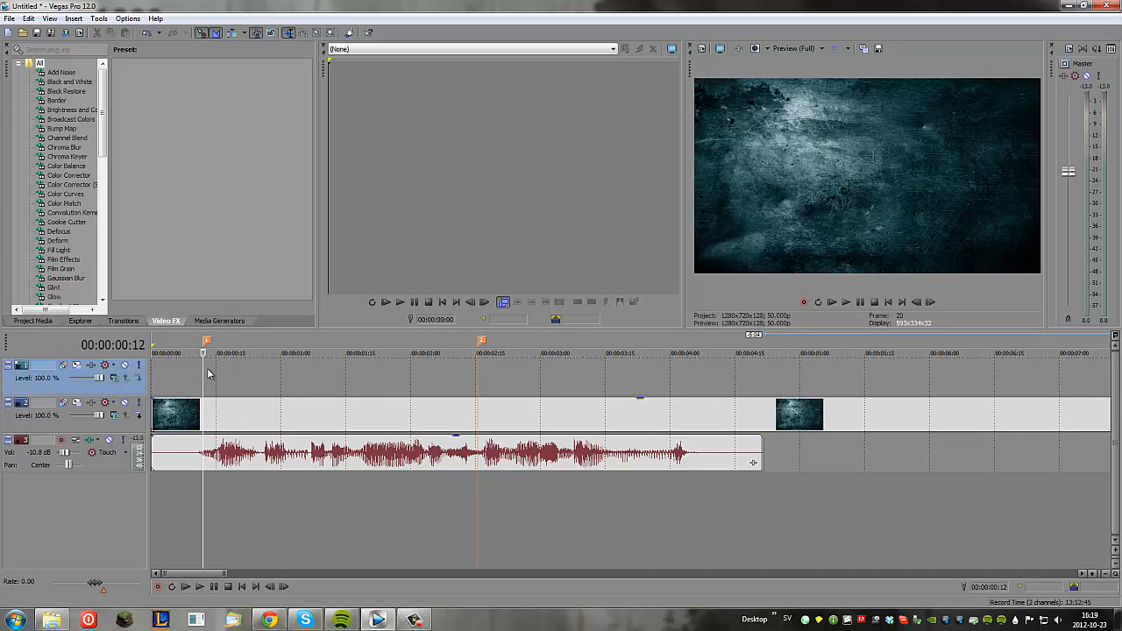
right_click(203, 374)
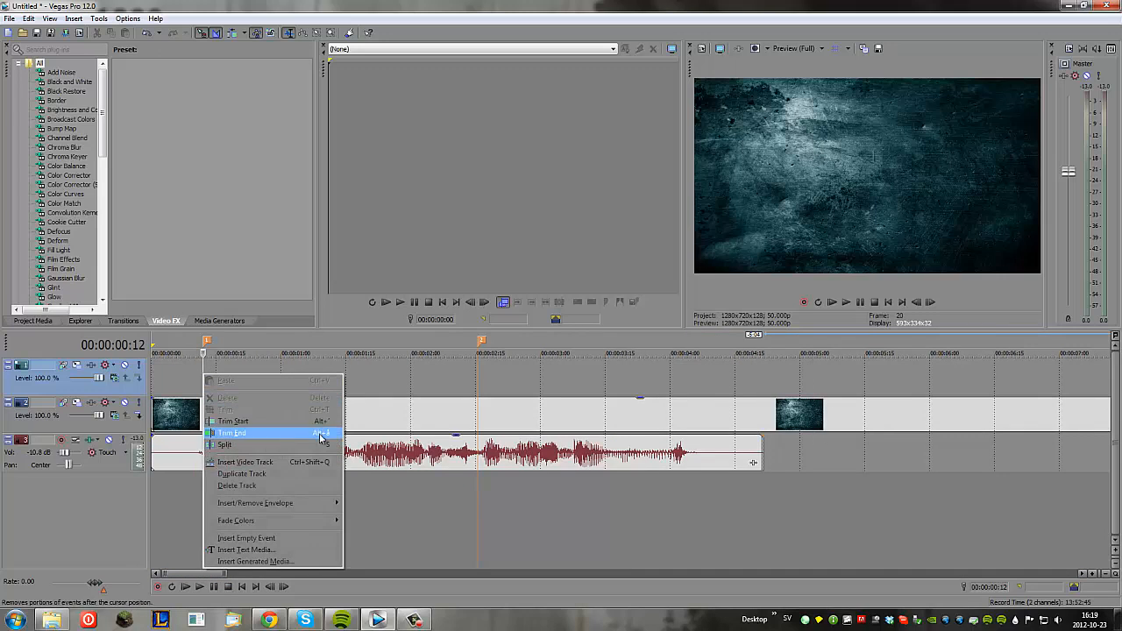
left_click(280, 549)
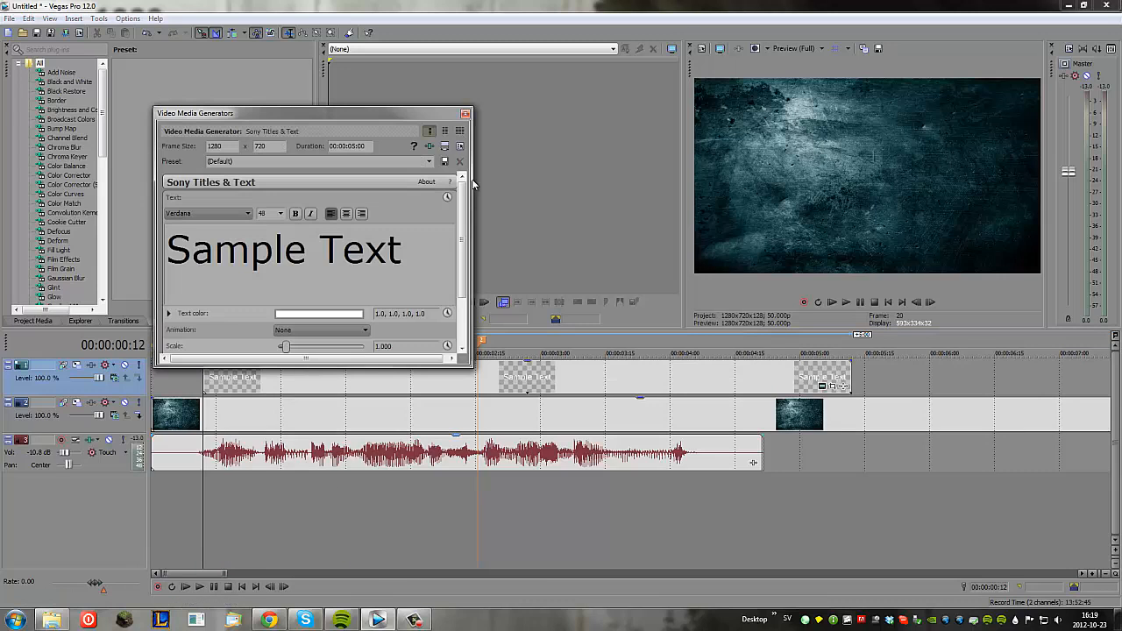
left_click(466, 114)
mouse_move(847, 375)
left_mouse_down()
mouse_move(465, 385)
mouse_move(481, 388)
mouse_move(438, 375)
left_mouse_up()
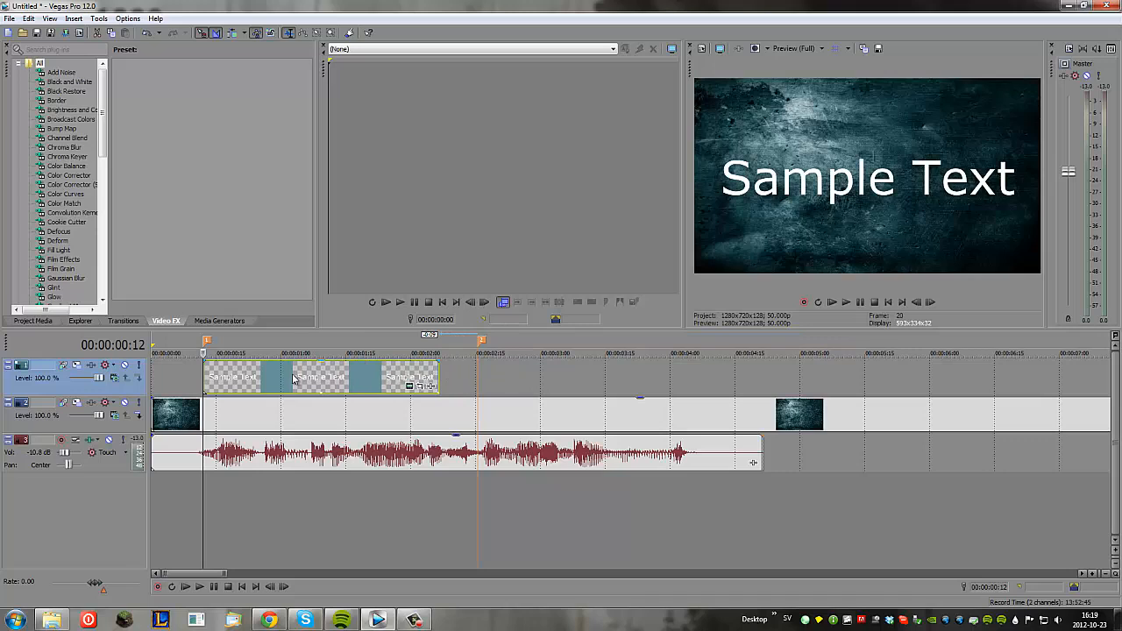
- Open the text event's generated media settings and replace the sample text with "Welcome"
left_click(410, 386)
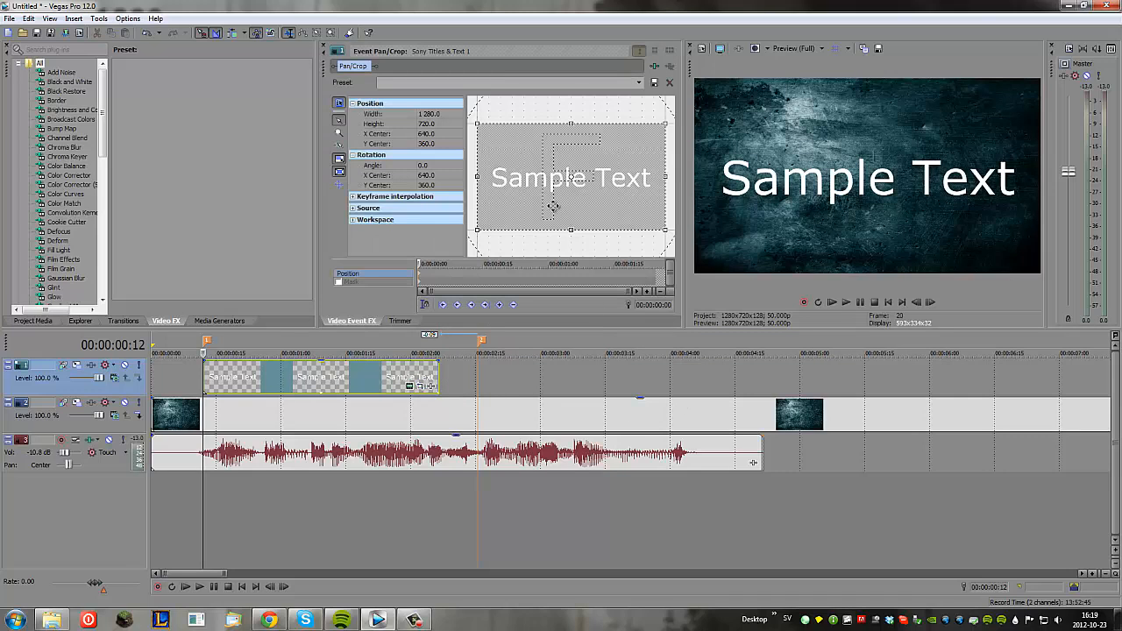
left_click(419, 387)
key("ctrl+a")
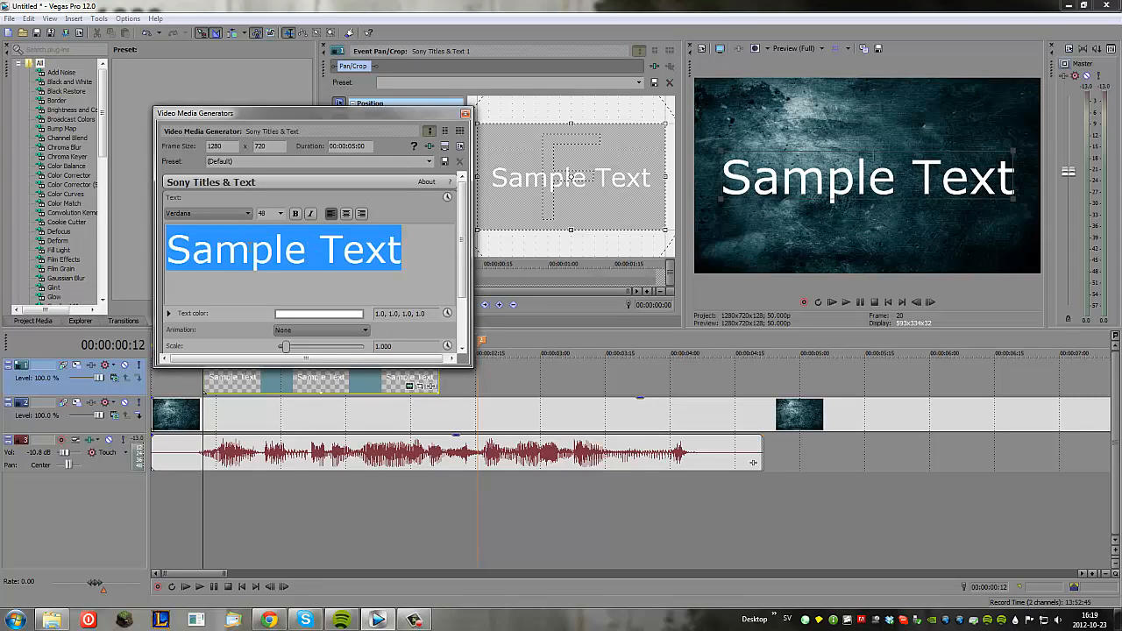
type("Welcome")
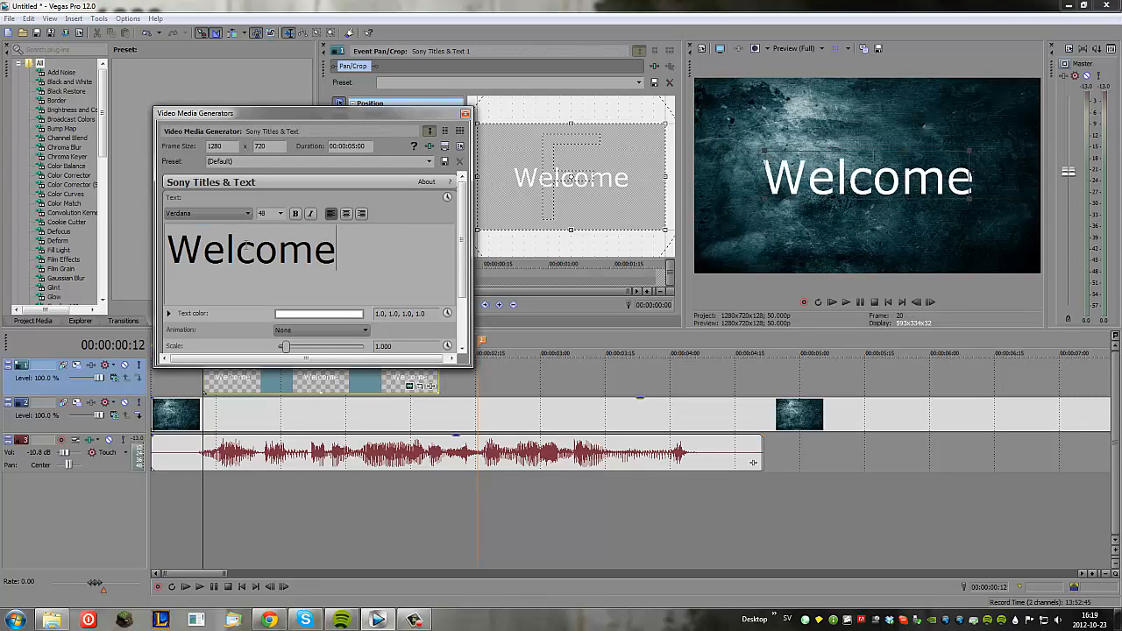
- Try the fonts Vijaya, Wild Ride and WildStyle-Drip on the Welcome text and settle on BankGothic Md BT
key("ctrl+a")
left_click(192, 214)
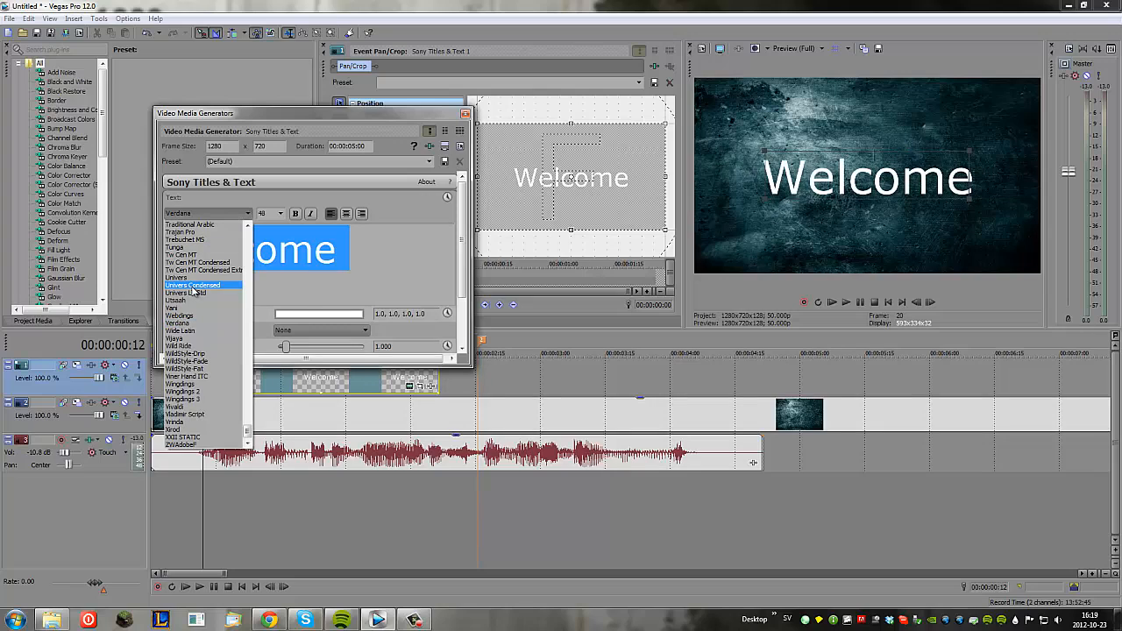
left_click(180, 338)
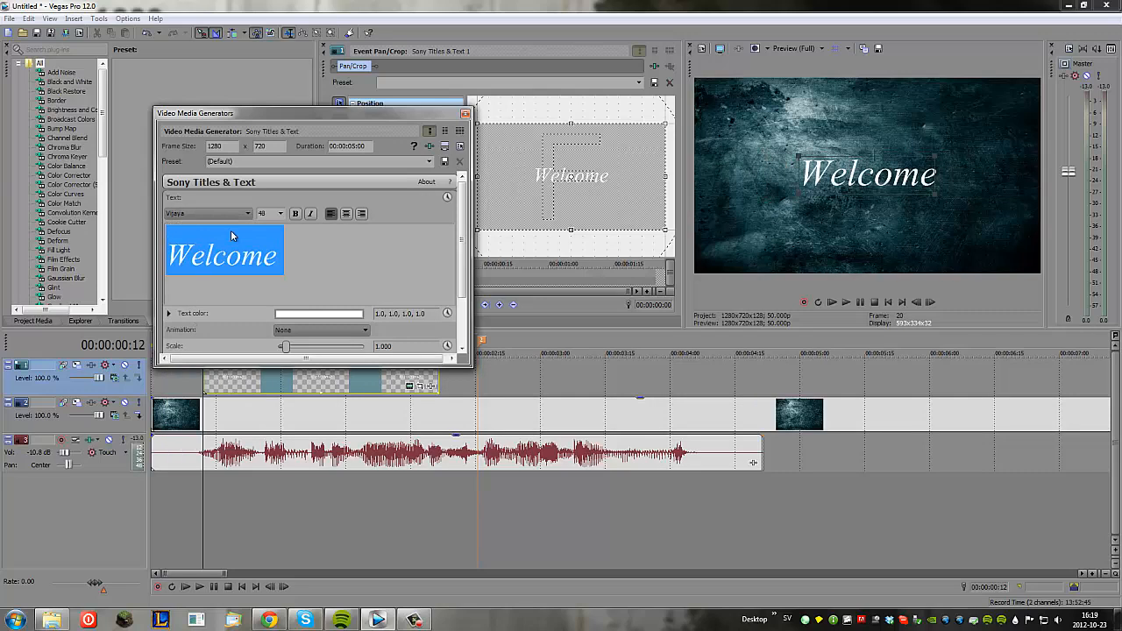
scroll(231, 217, "down", 3)
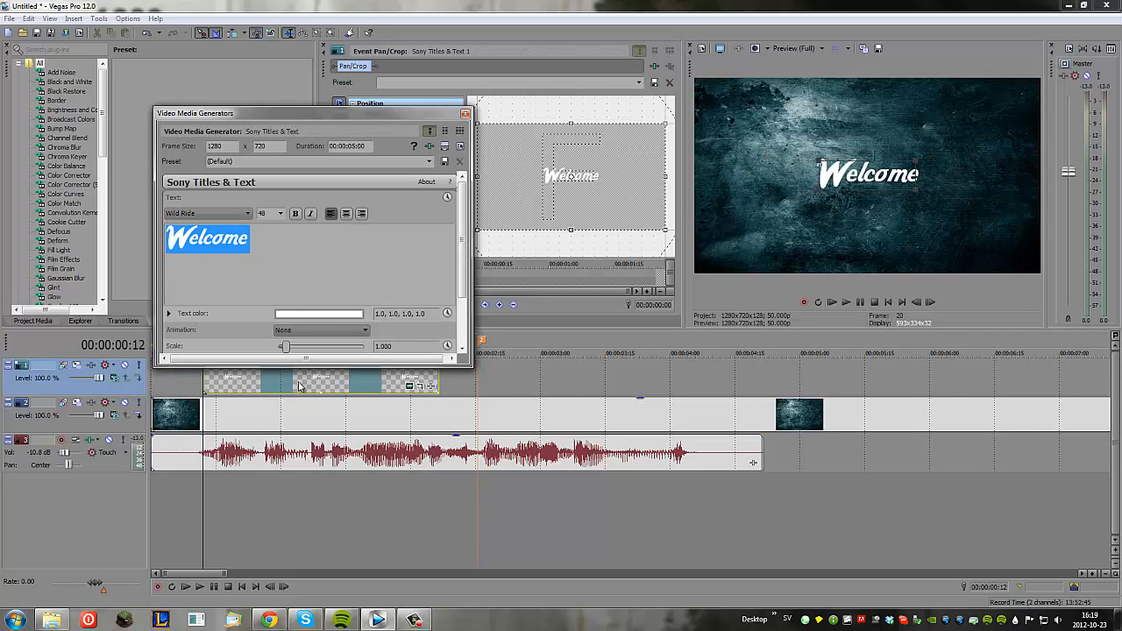
left_click(209, 213)
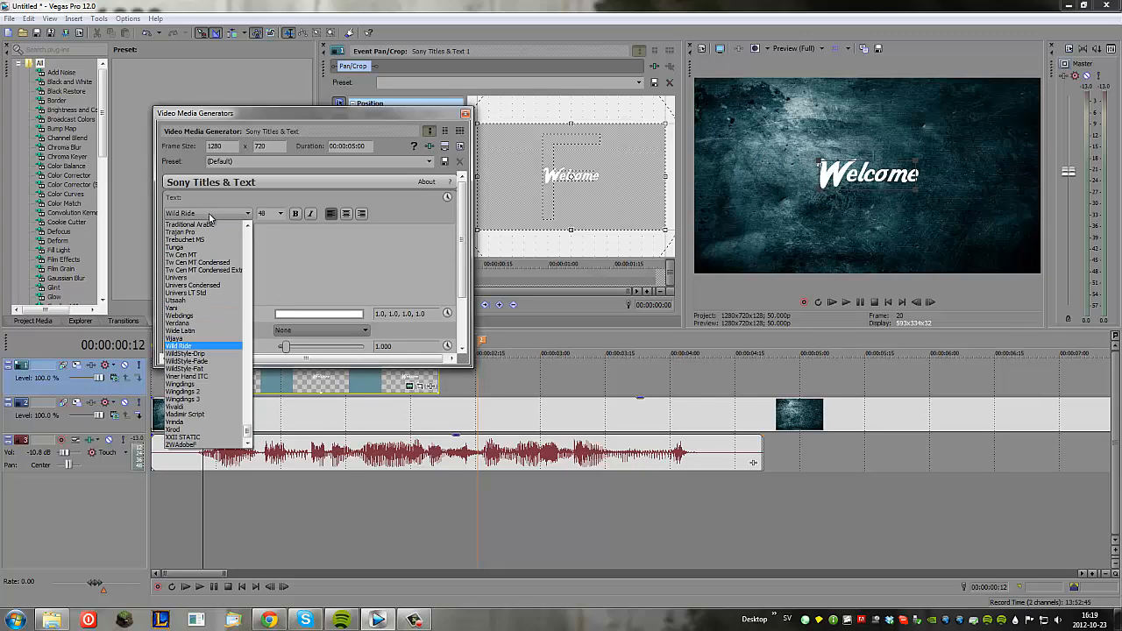
left_click(208, 217)
scroll(208, 216, "down", 1)
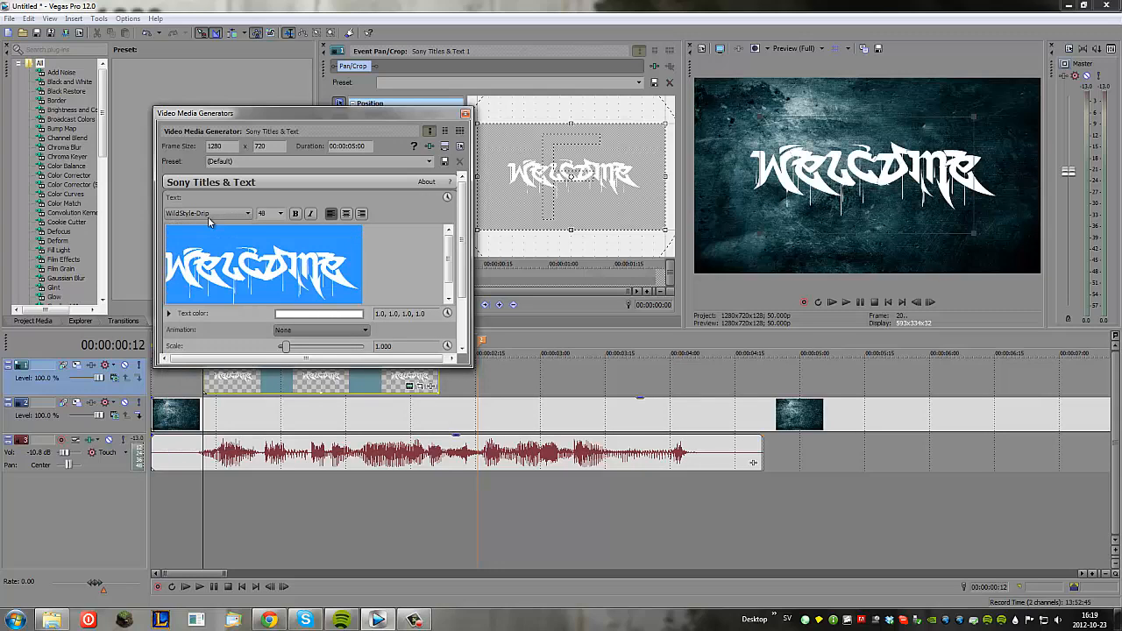
scroll(208, 217, "down", 1)
scroll(208, 217, "down", 2)
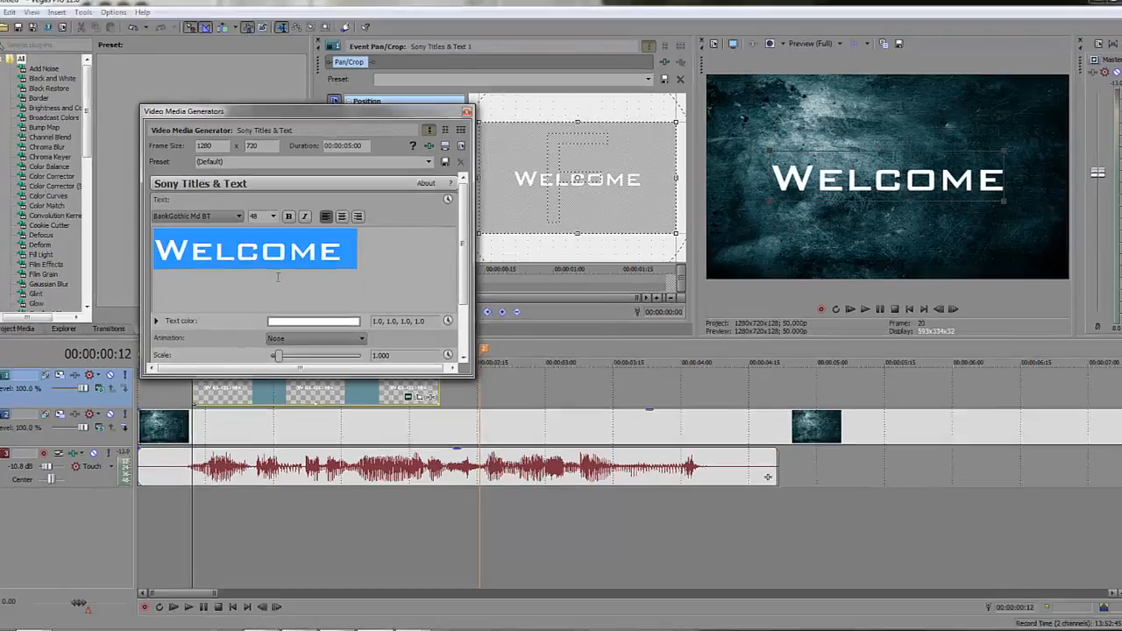
left_click(293, 263)
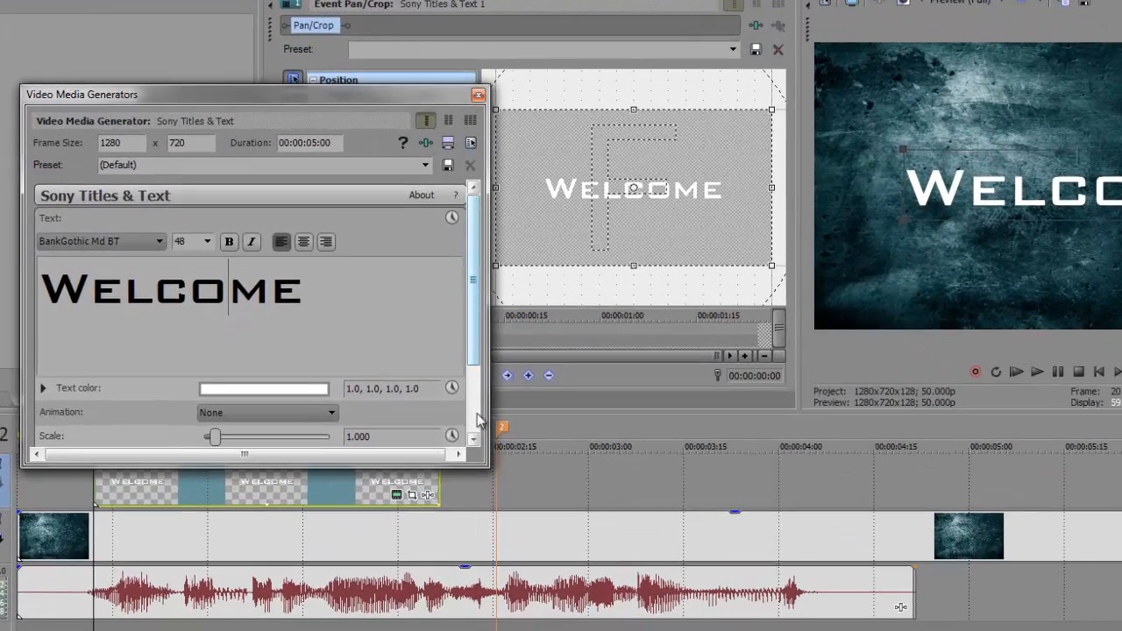
- Enlarge the text generator window and add two test lines reading "asd" below Welcome
left_click_drag(482, 476, 555, 602)
left_click(347, 282)
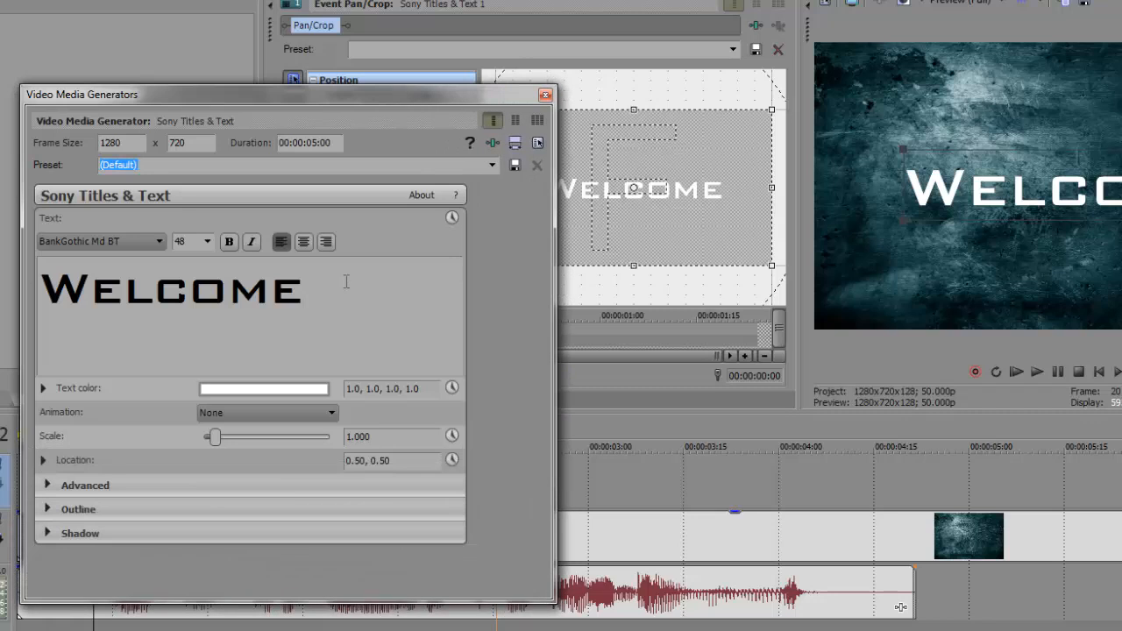
key("Return")
type("asd")
key("Return")
type("asd")
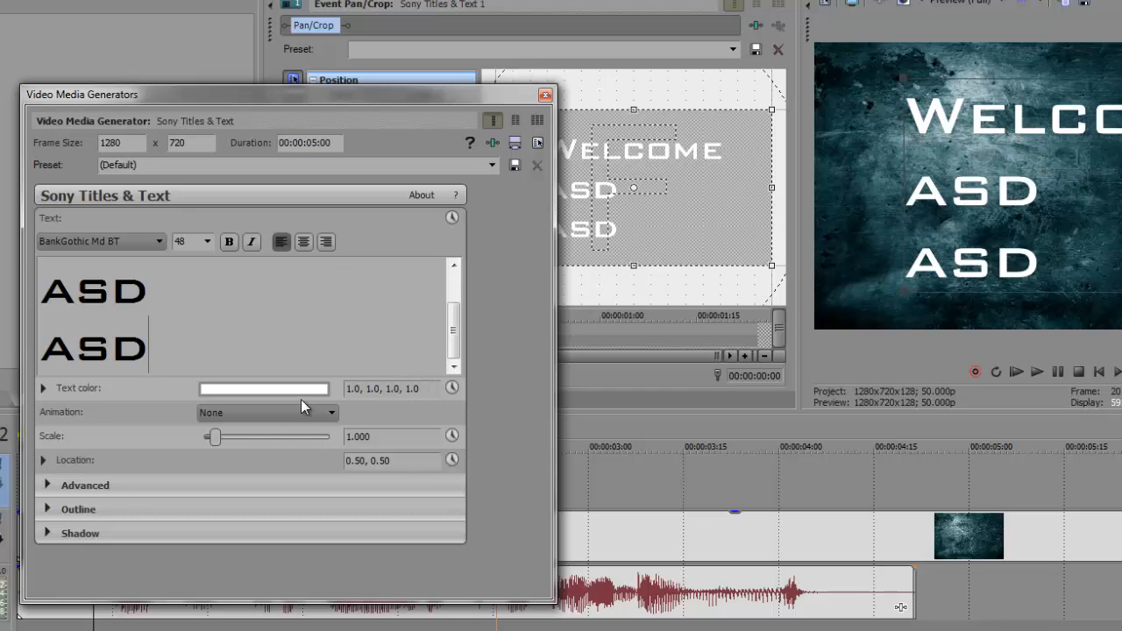
- Reduce the text's line spacing to 0.600 in the advanced settings
left_click(48, 487)
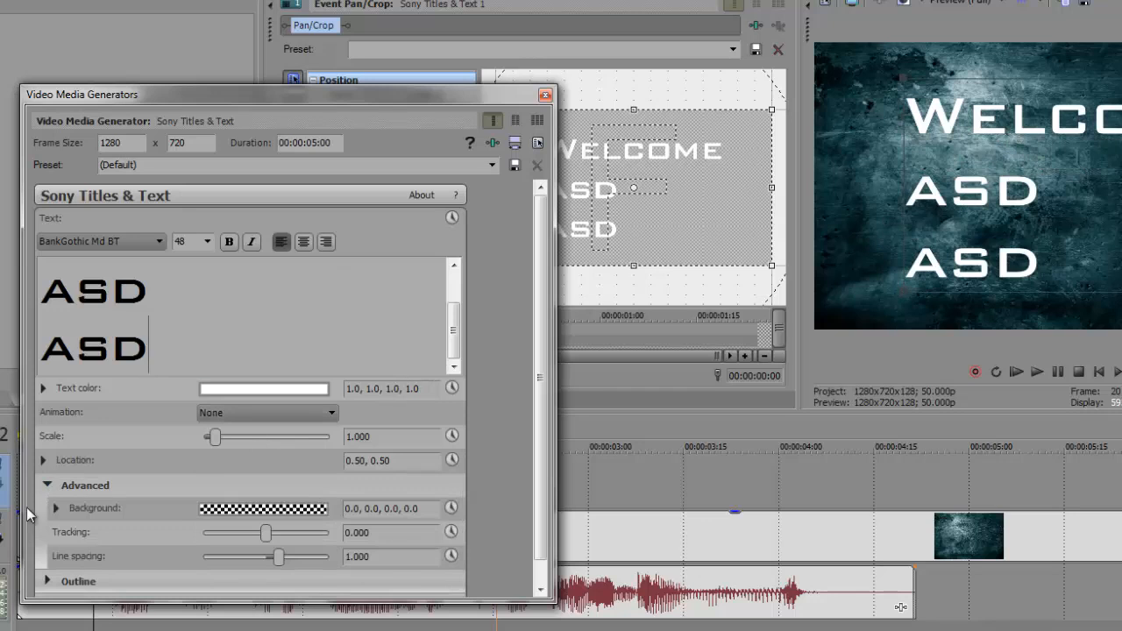
left_click_drag(539, 372, 538, 386)
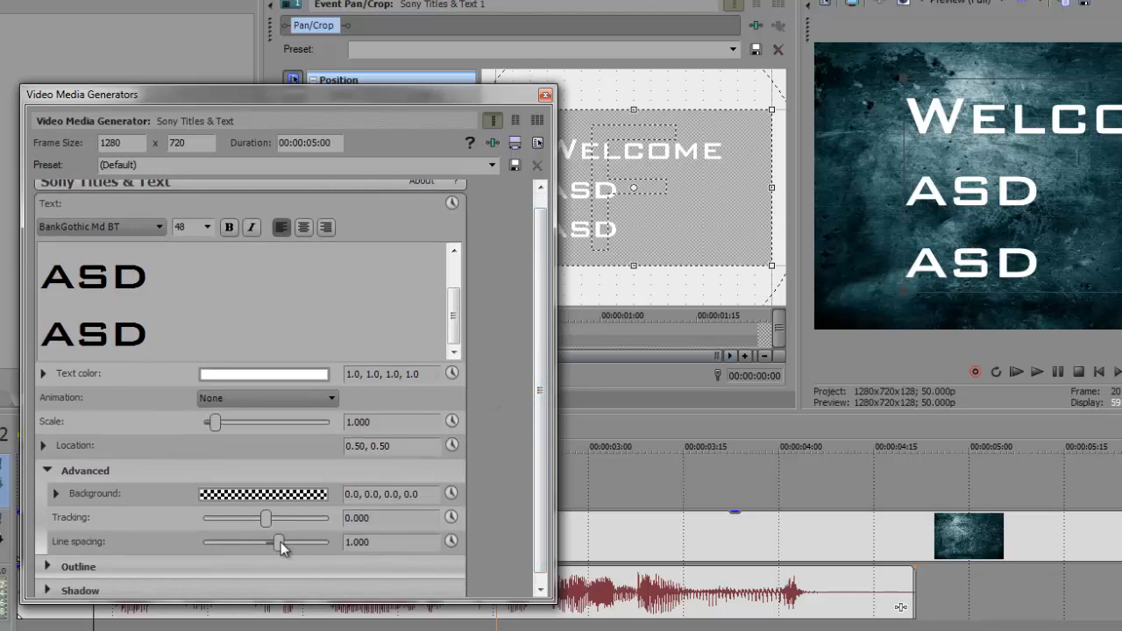
scroll(278, 550, "down", 2)
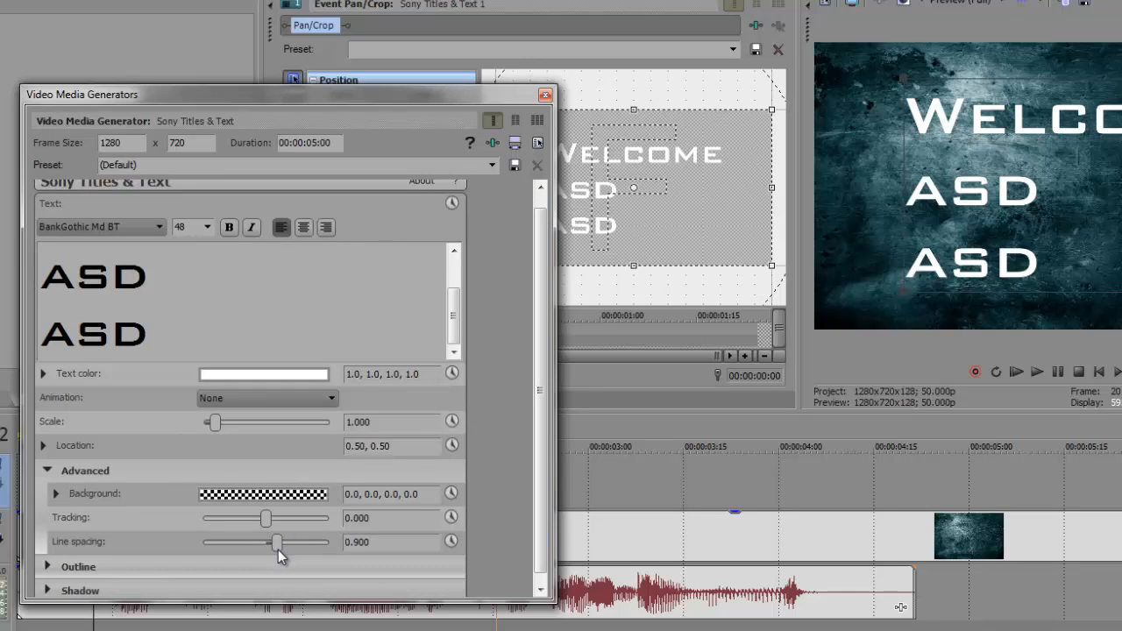
scroll(278, 550, "down", 2)
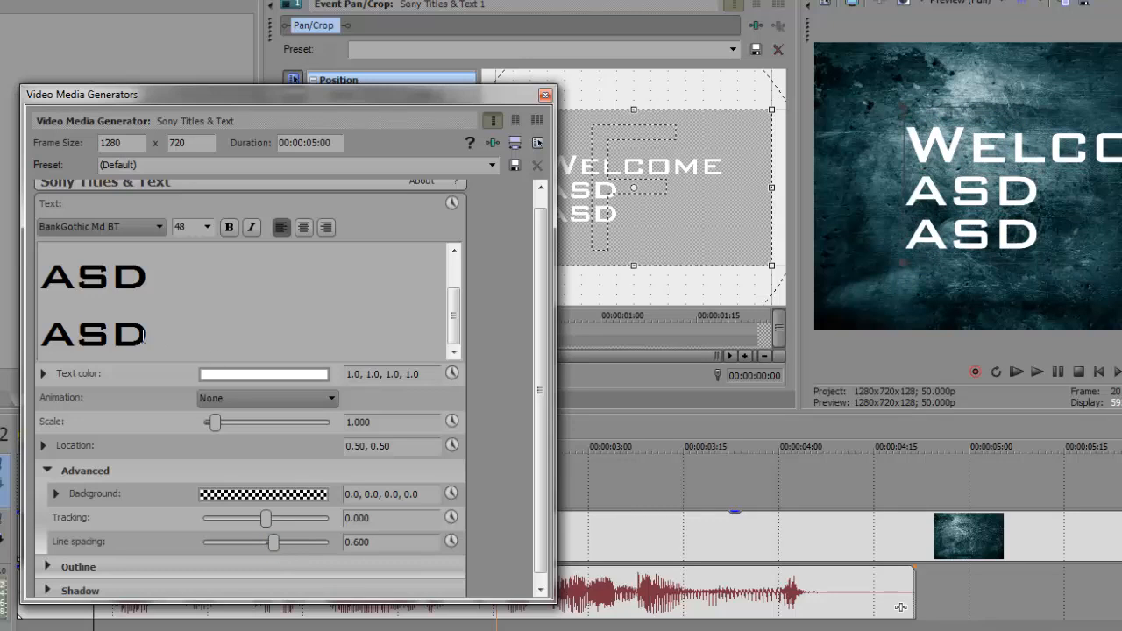
- Delete the two "asd" test lines below Welcome
left_click_drag(175, 347, 40, 267)
key("BackSpace")
key("BackSpace")
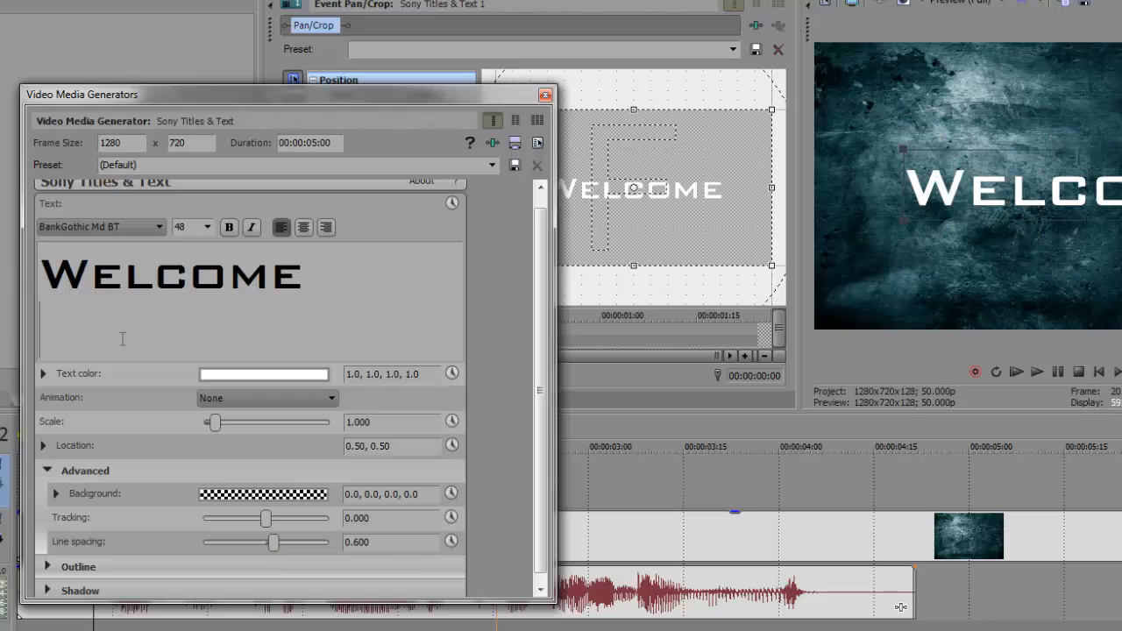
- Center-align the Welcome text and enlarge it in the preview to a scale of about 1.164
double_click(182, 284)
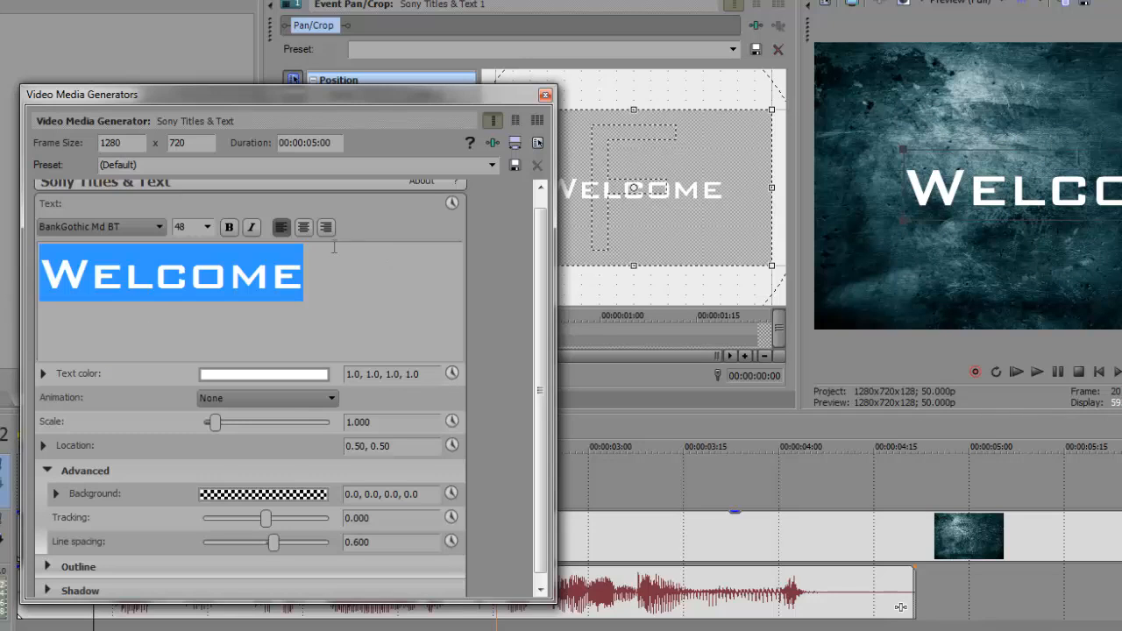
left_click(302, 227)
left_click_drag(905, 218, 873, 251)
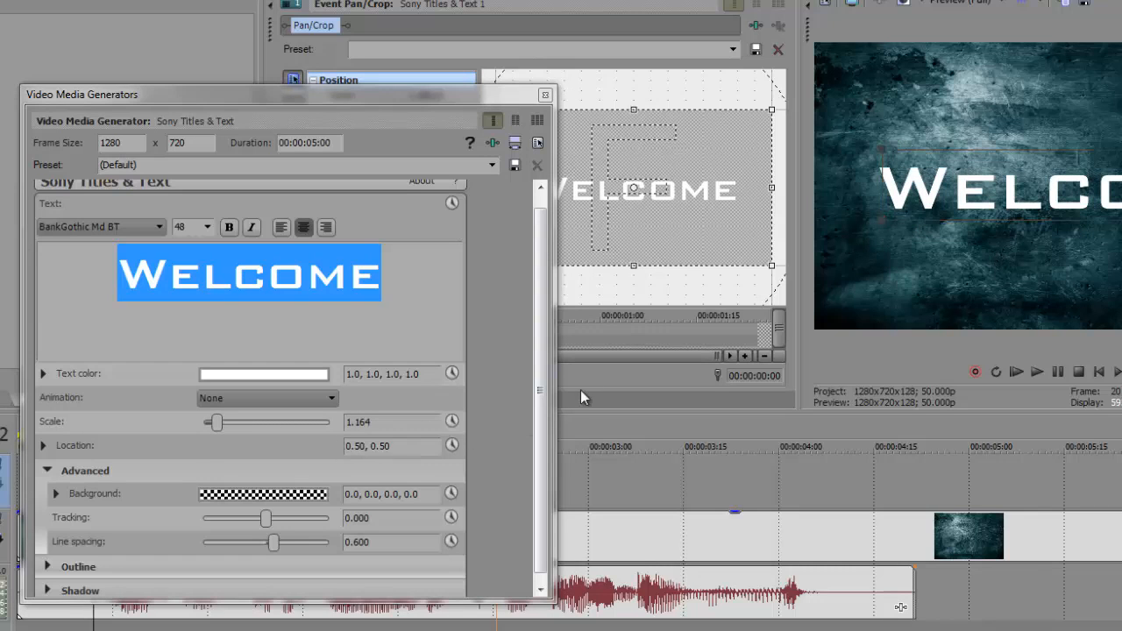
- Collapse the advanced text settings and enable the shadow for the Welcome text
scroll(537, 384, "down", 1)
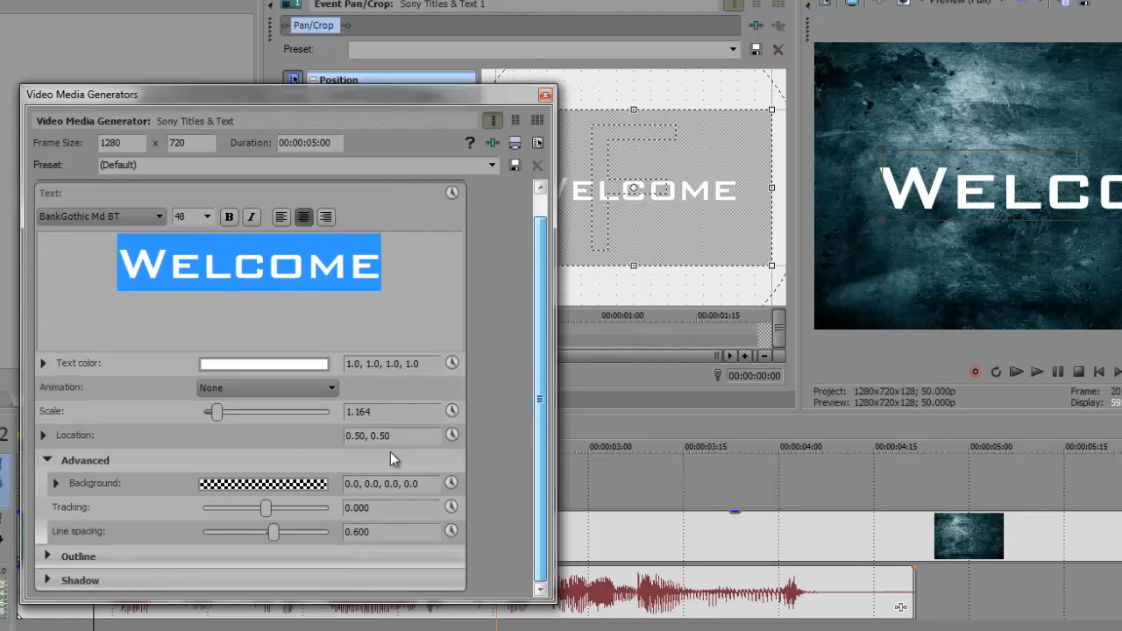
left_click(48, 459)
left_click(48, 533)
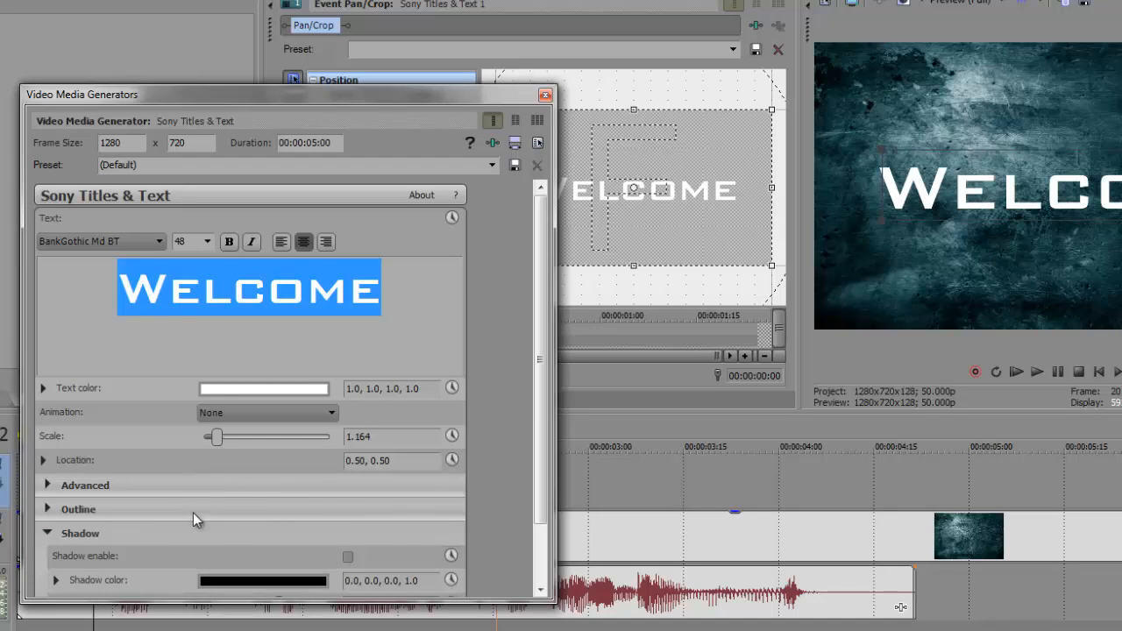
left_click_drag(543, 424, 532, 484)
left_click(346, 483)
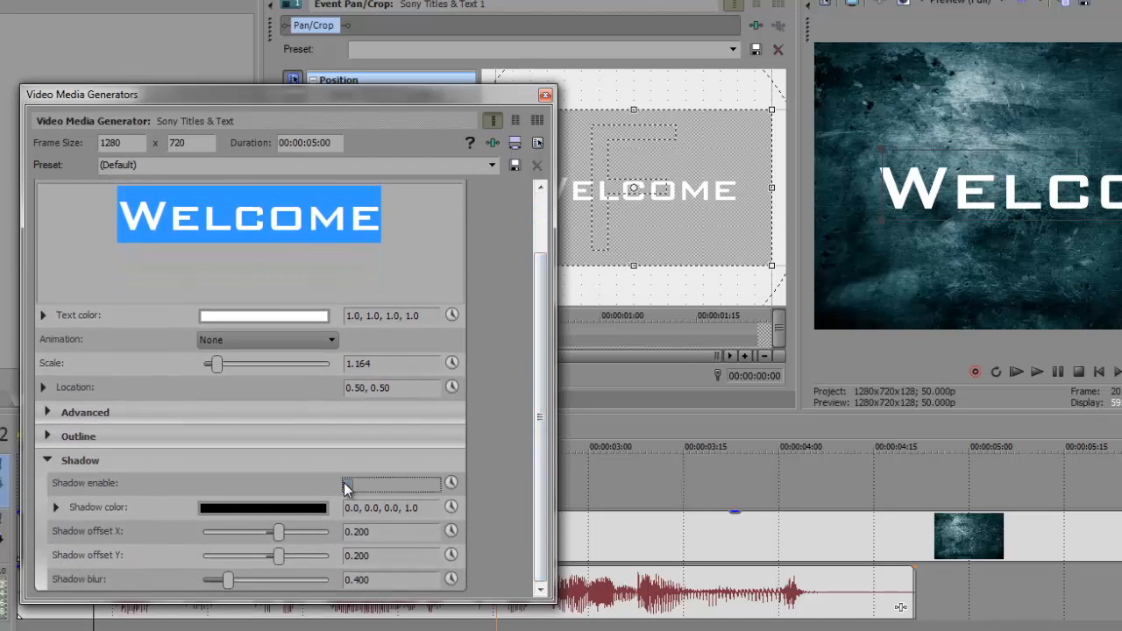
- Set both the X and Y offsets of the text shadow to 0
double_click(405, 536)
type("0")
key("Tab")
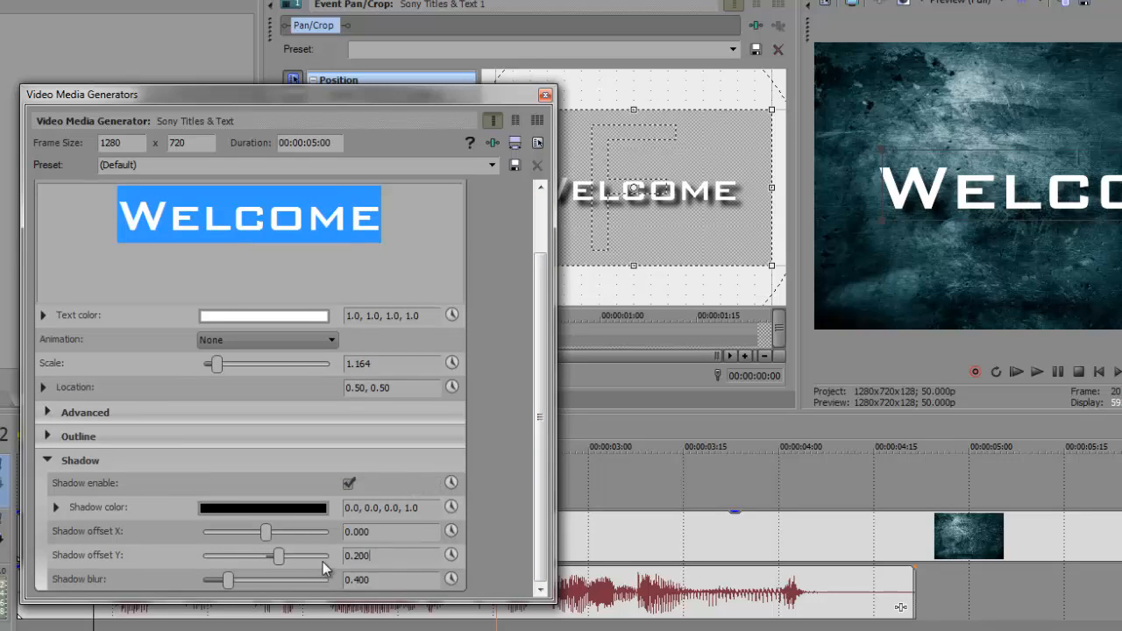
type("0")
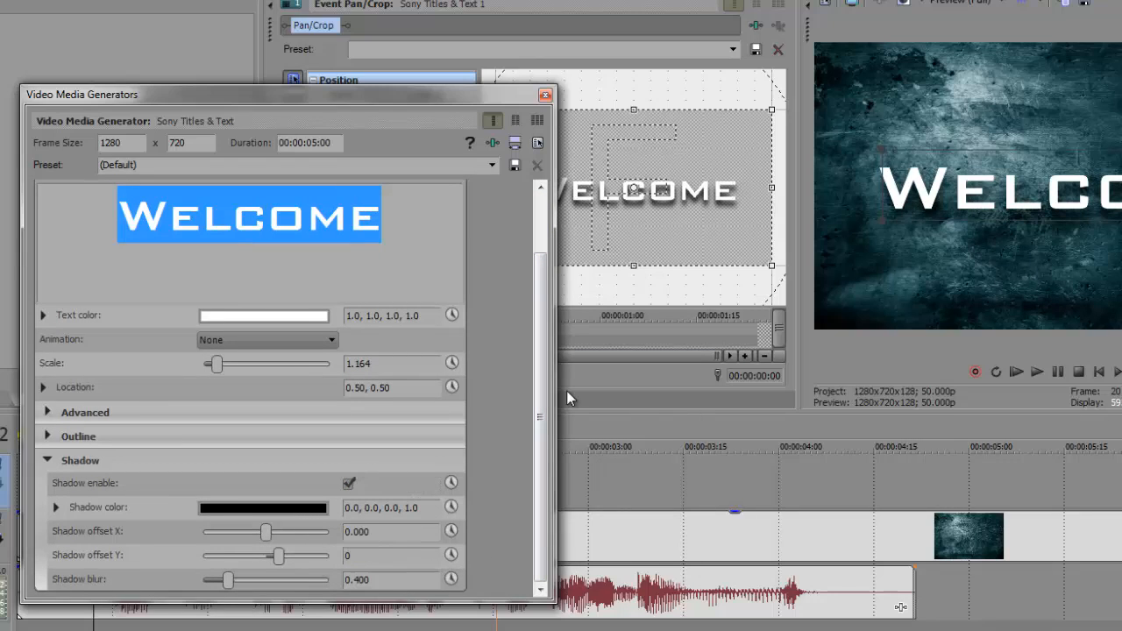
key("Return")
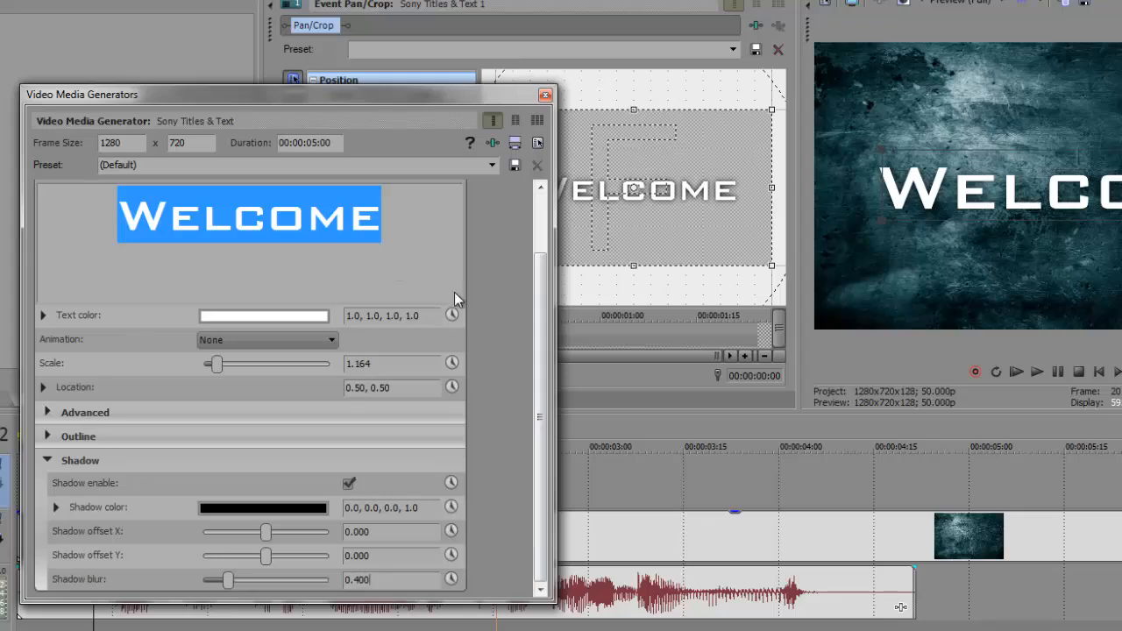
left_click_drag(544, 316, 530, 219)
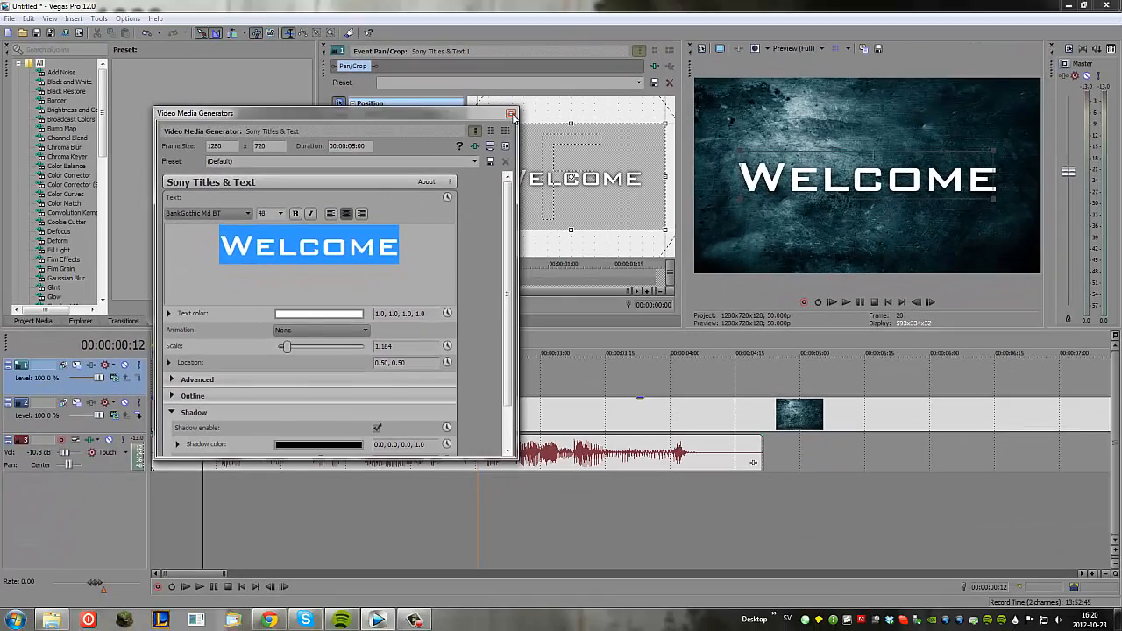
- Close the media generator window and apply the Bump Map effect with the Upper-Right Glow preset to the Welcome title
left_click(538, 99)
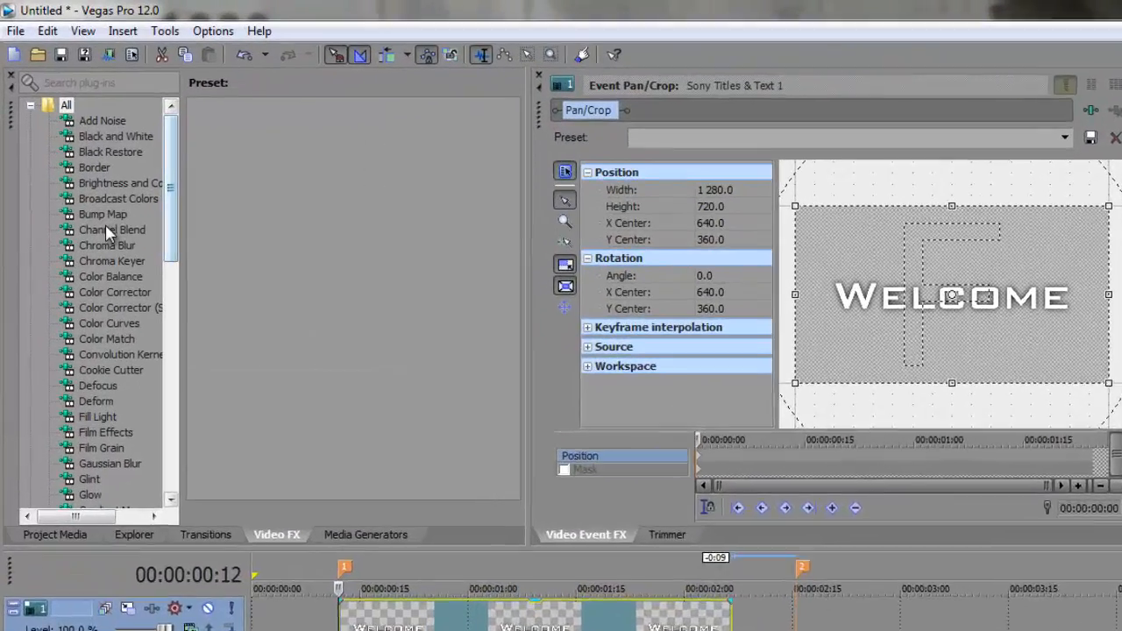
left_click(103, 215)
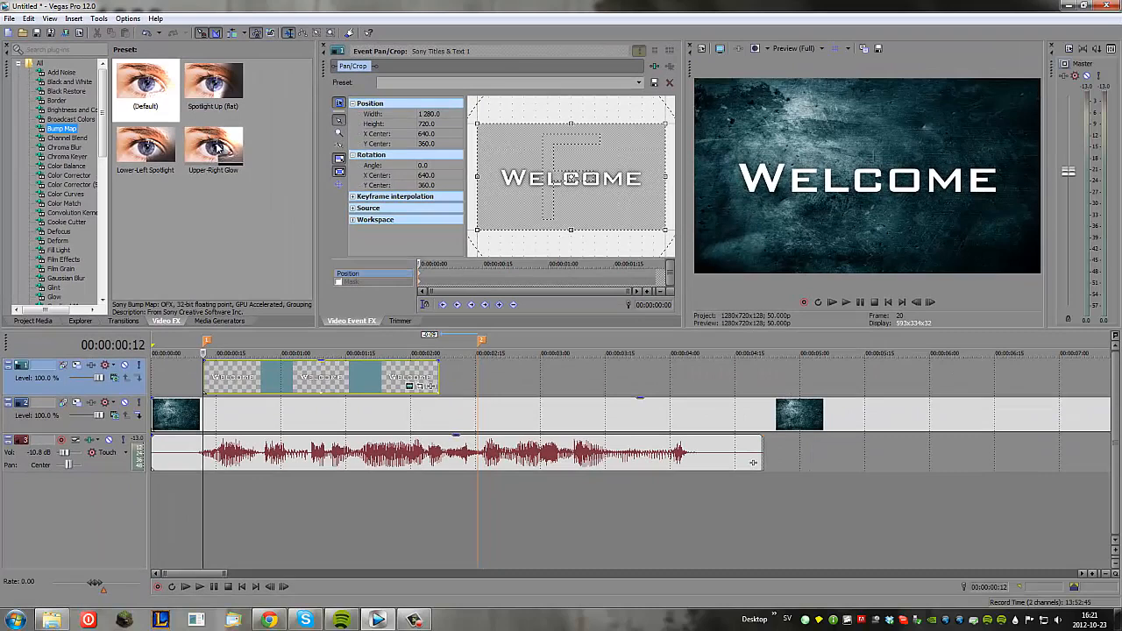
left_click_drag(326, 222, 383, 391)
left_click_drag(255, 260, 257, 383)
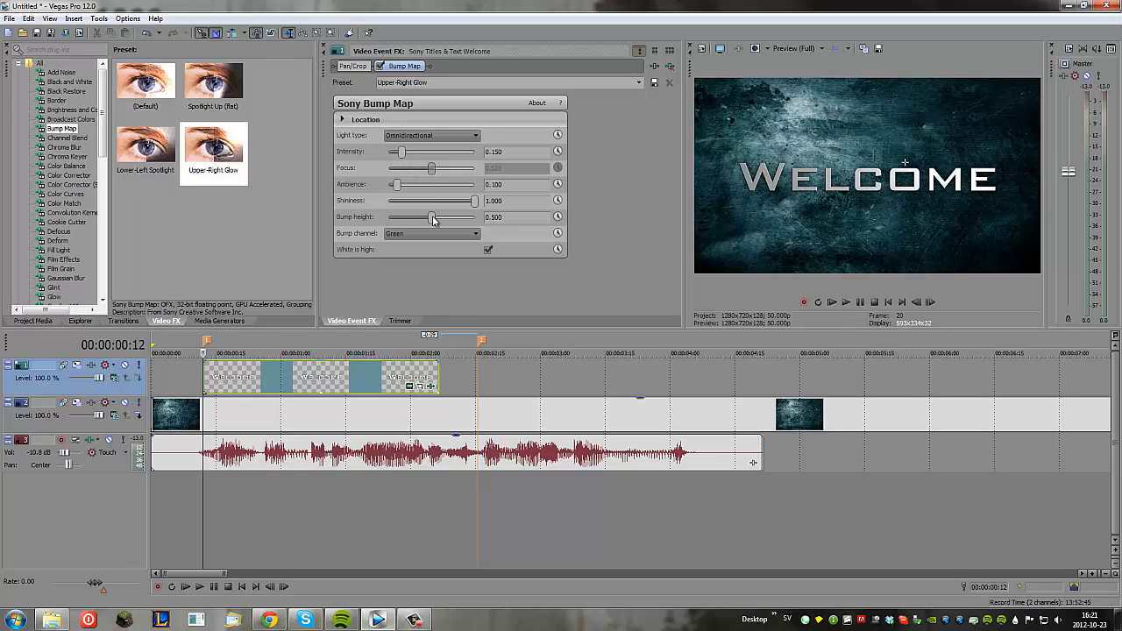
- Set the Bump Map effect's bump height to 0.200, intensity to 0.250 and ambience to about 0.122
scroll(429, 216, "down", 2)
scroll(428, 216, "up", 4)
scroll(429, 215, "down", 5)
scroll(432, 217, "up", 1)
scroll(397, 191, "up", 1)
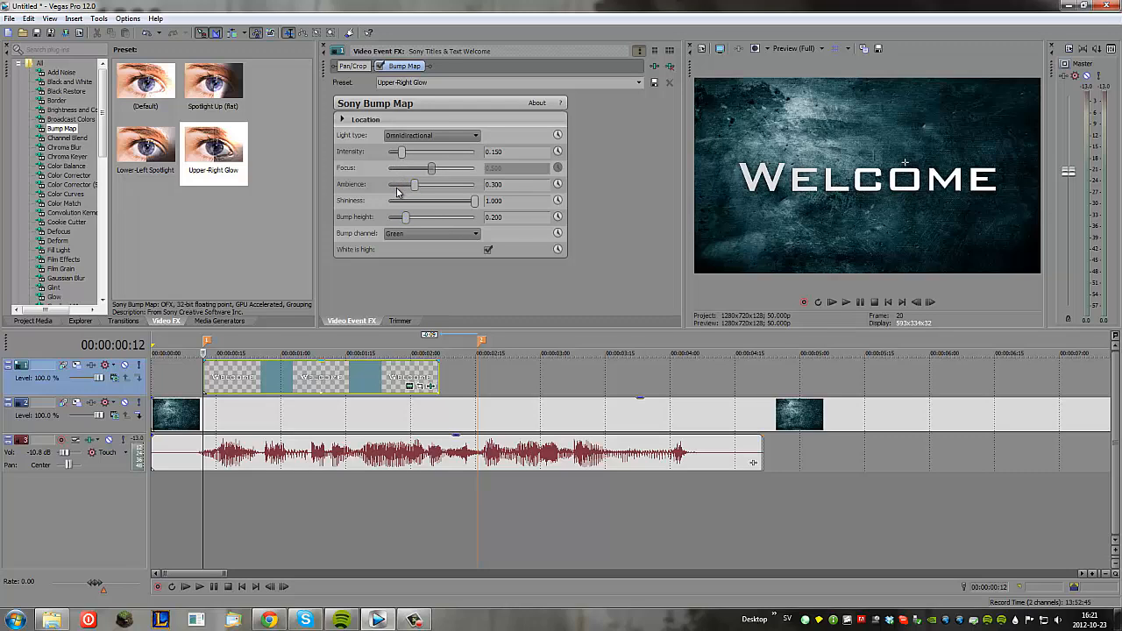
scroll(397, 191, "down", 1)
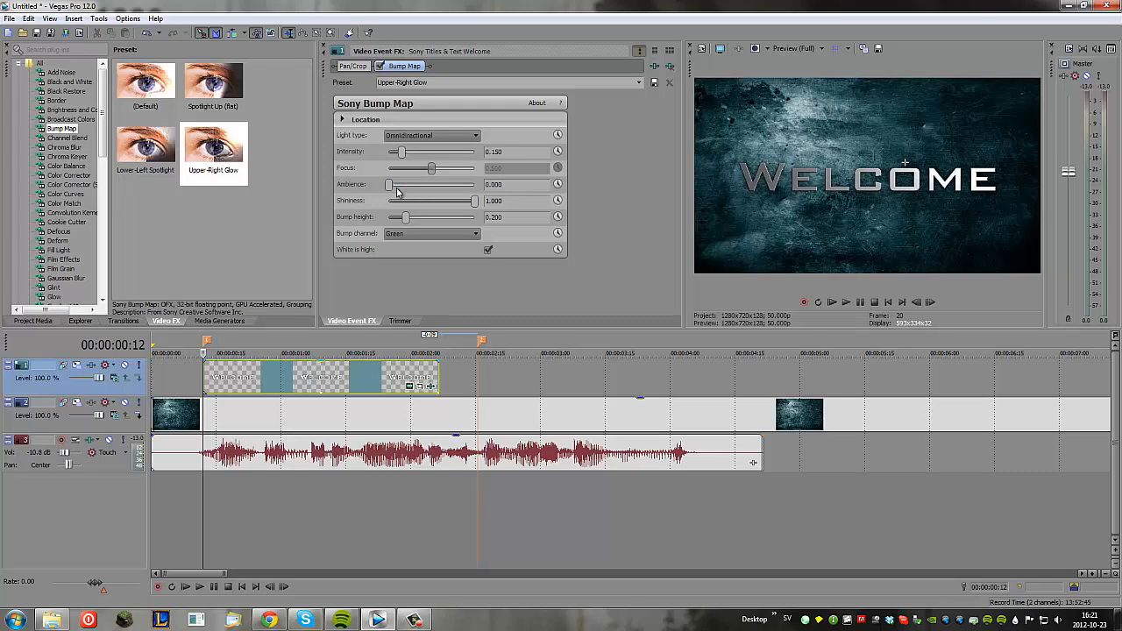
left_click_drag(398, 191, 403, 191)
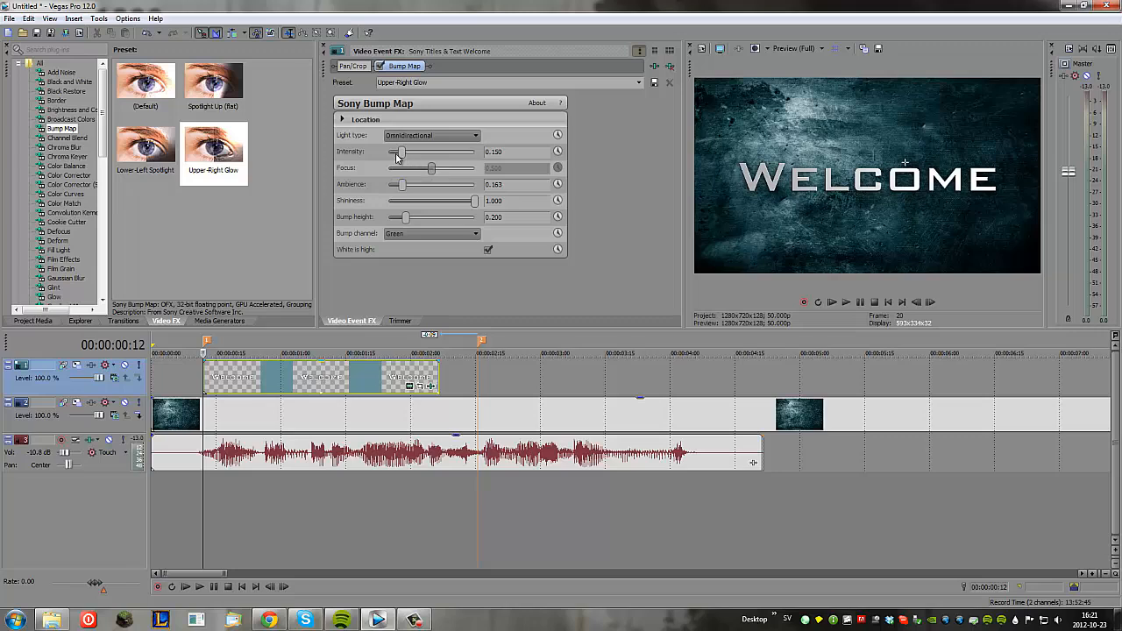
scroll(402, 153, "up", 1)
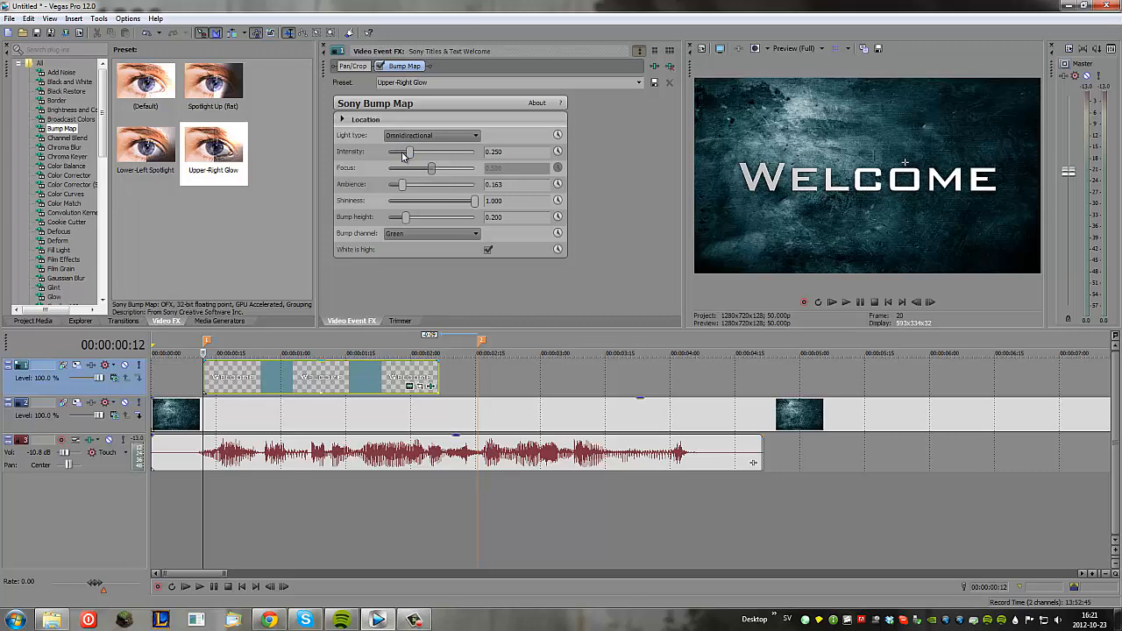
scroll(405, 187, "down", 1)
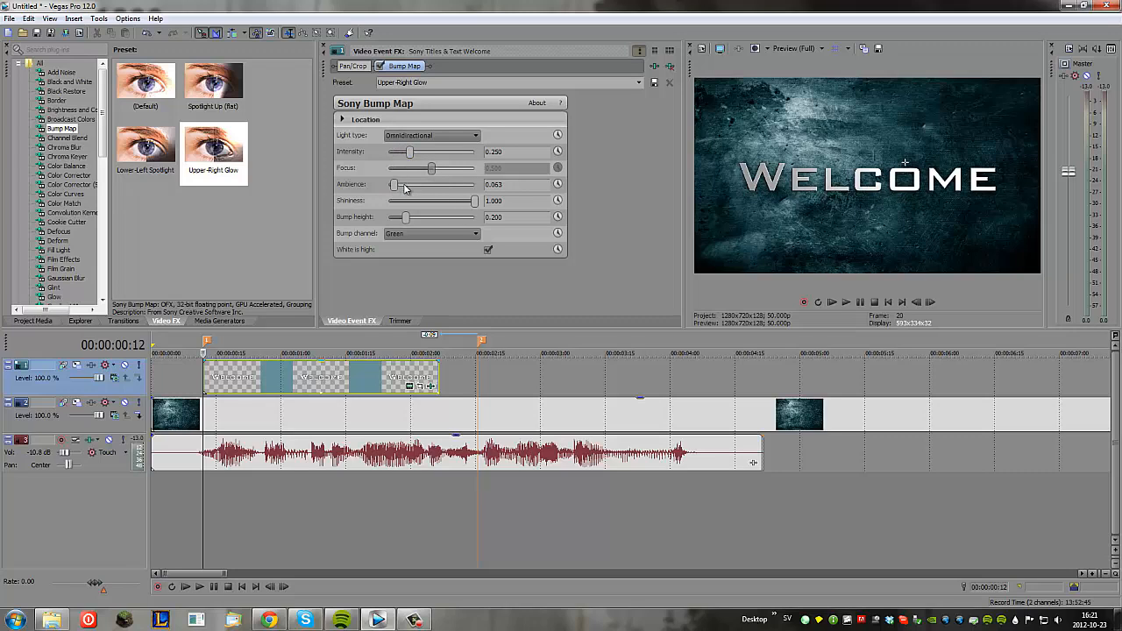
left_click(401, 191)
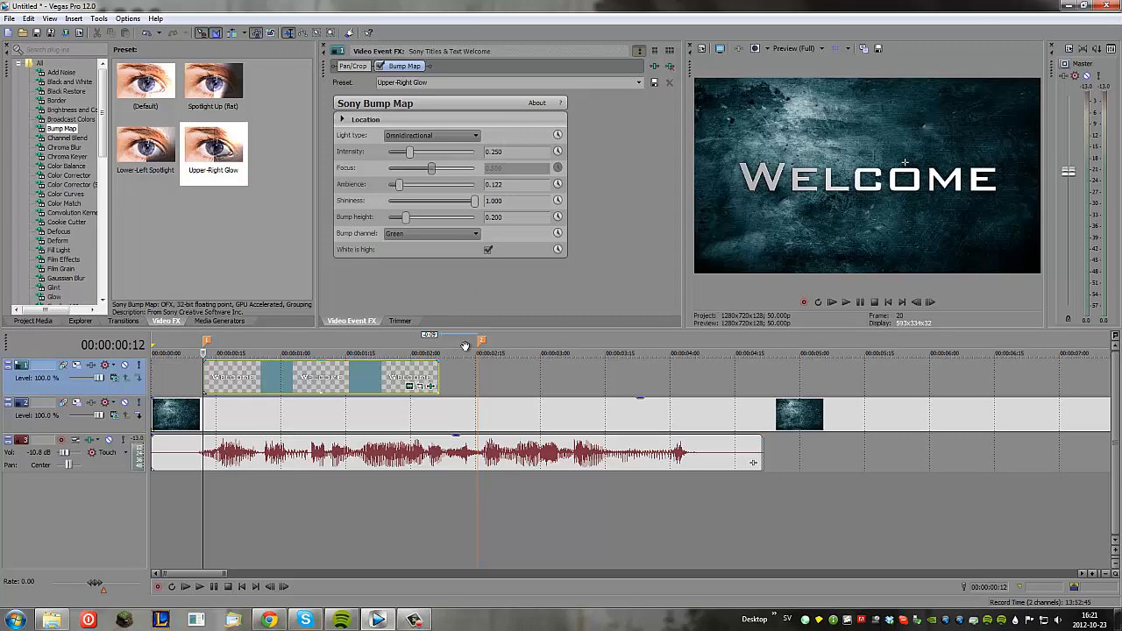
left_click(232, 376)
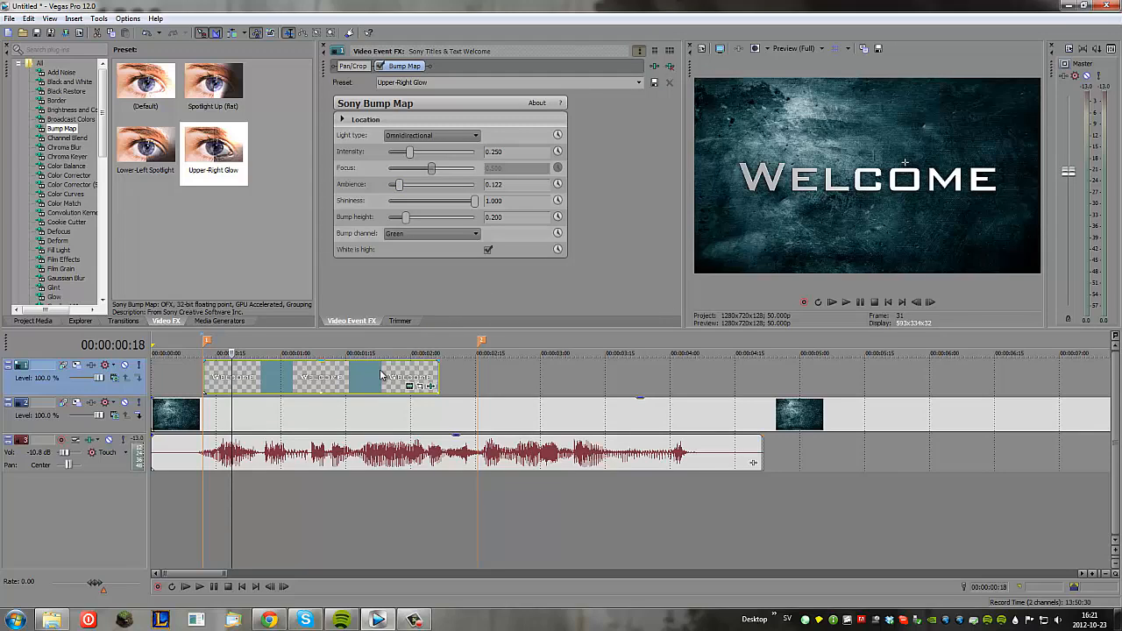
left_click(247, 378)
left_click(307, 374)
left_click(319, 372)
left_click(253, 377)
left_click(233, 368)
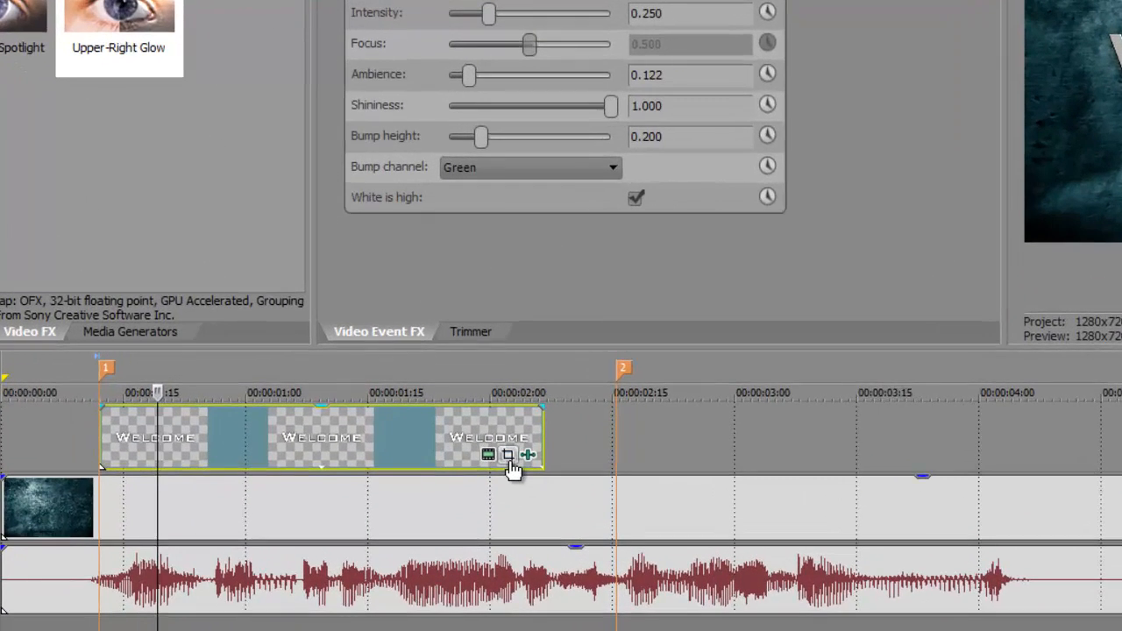
- Open Event Pan/Crop for the Welcome title and add position keyframes shortly after its start and at 00:00:01:24
left_click(509, 455)
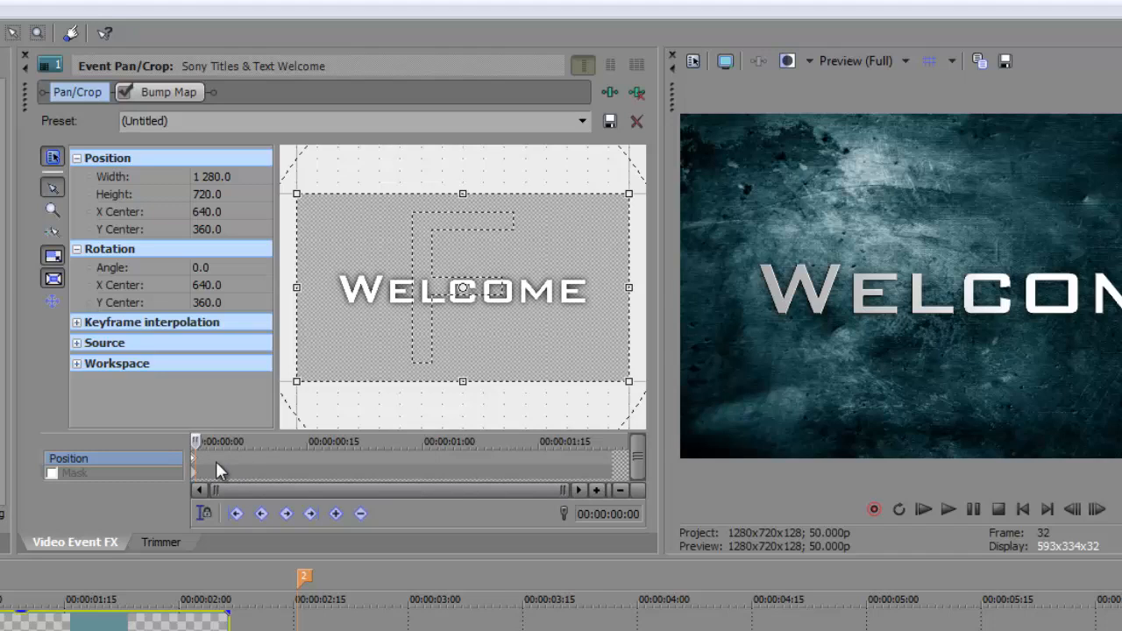
key("Right")
key("Right")
key("Right")
left_click(609, 456)
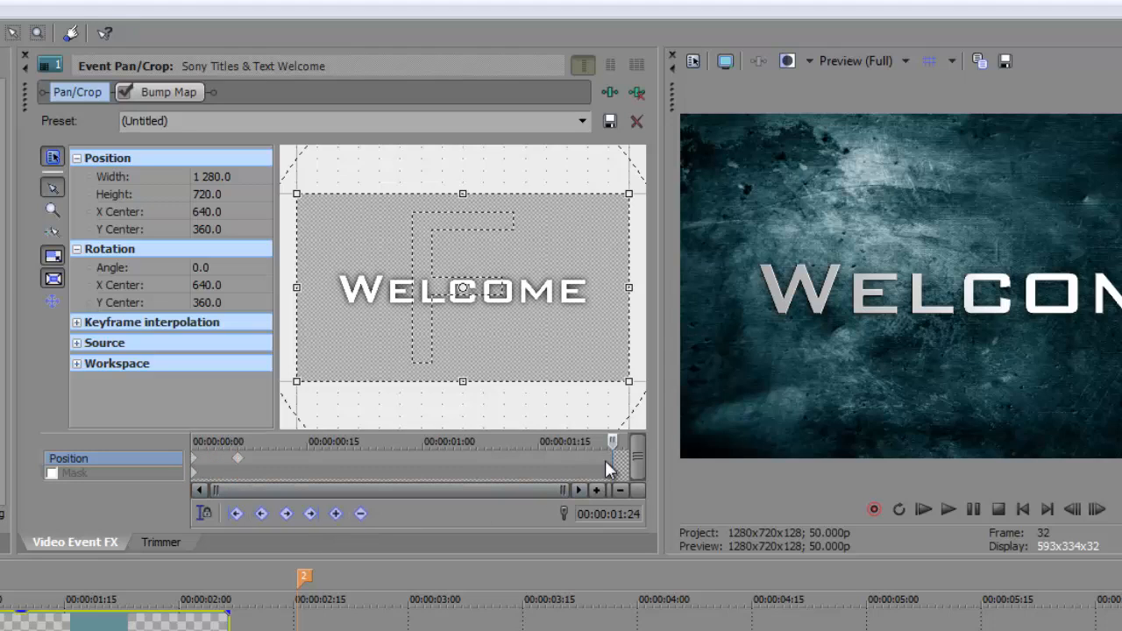
left_click(337, 514)
- Add another position keyframe at 00:00:01:18, six frames before the last one
key("Left")
key("Left")
key("Left")
key("Left")
key("Left")
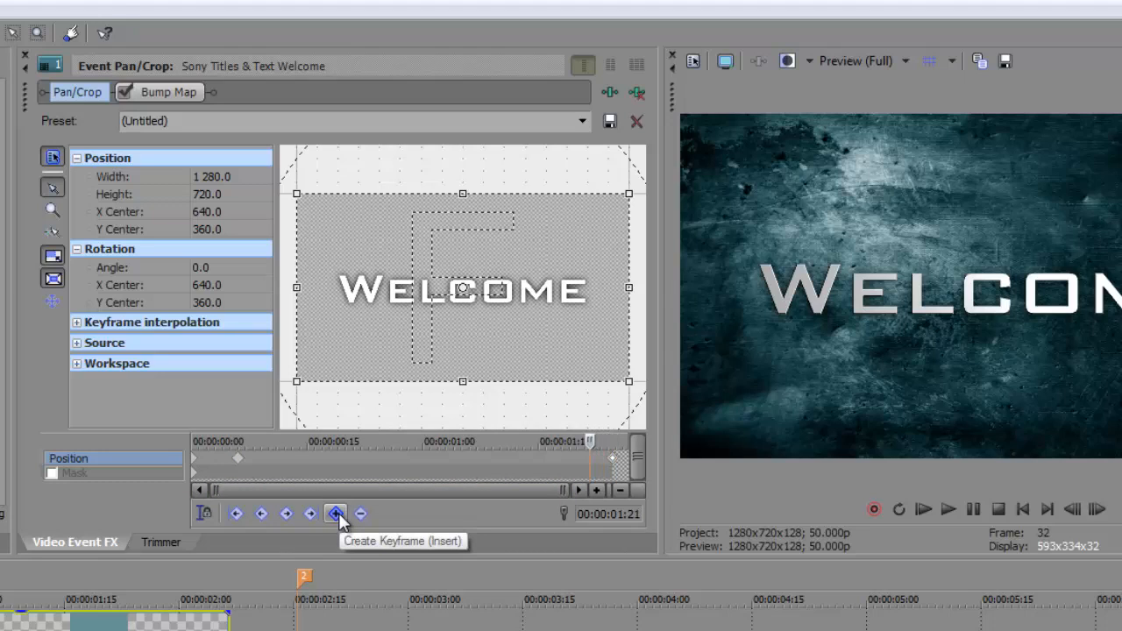
left_click(339, 513)
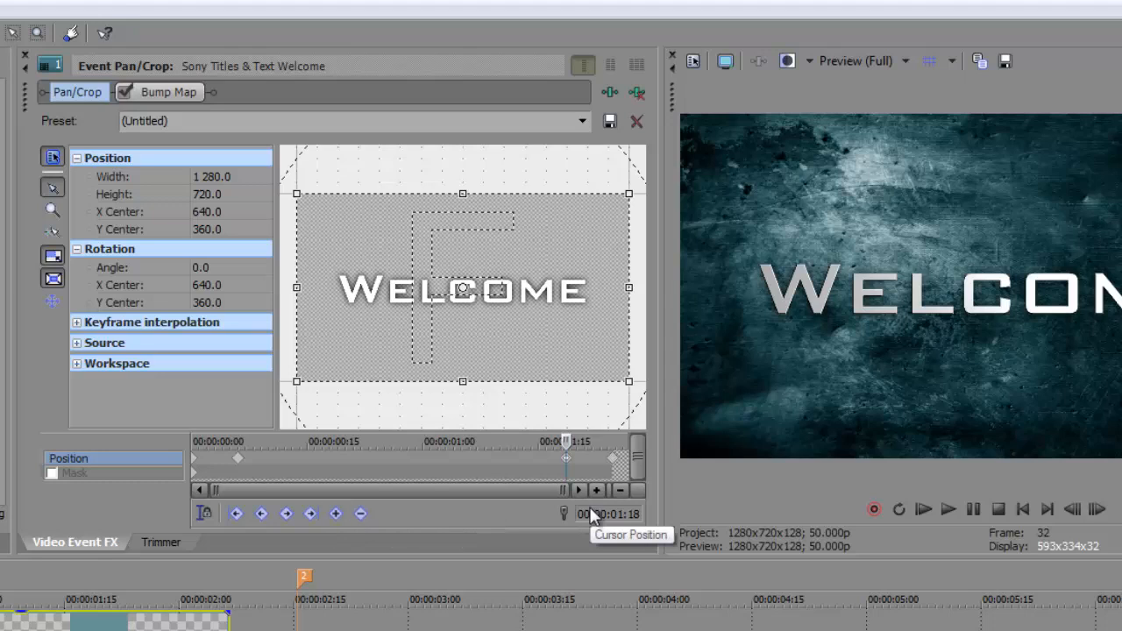
- Shrink the Pan/Crop frame at the first position keyframe to about 18.2 by 10.2, keeping it centered
left_click(196, 464)
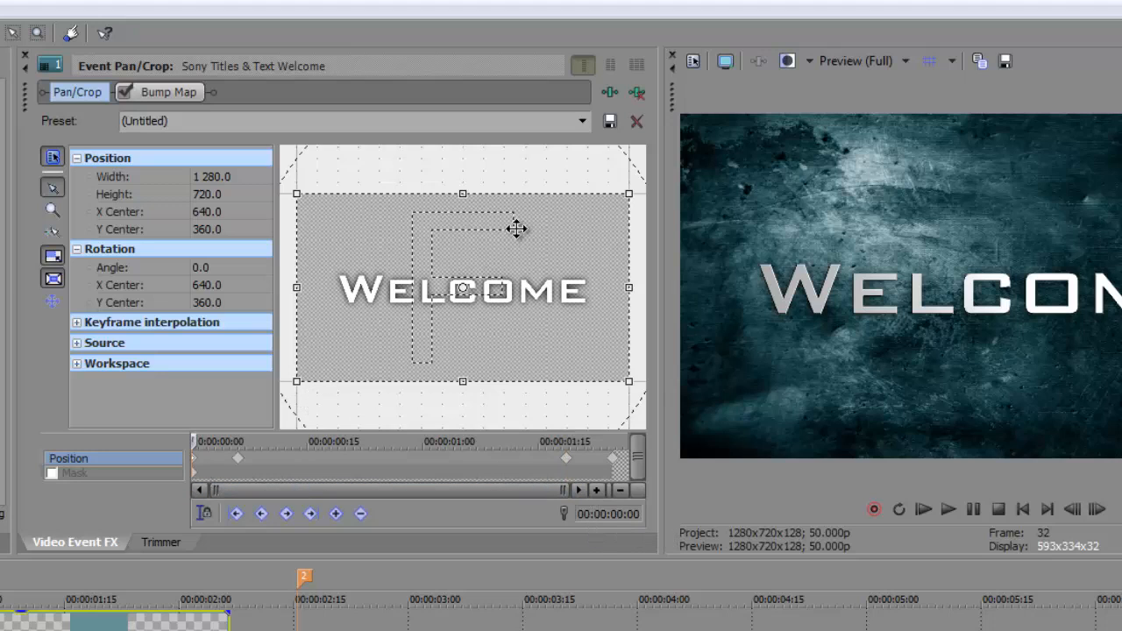
left_click_drag(629, 193, 478, 284)
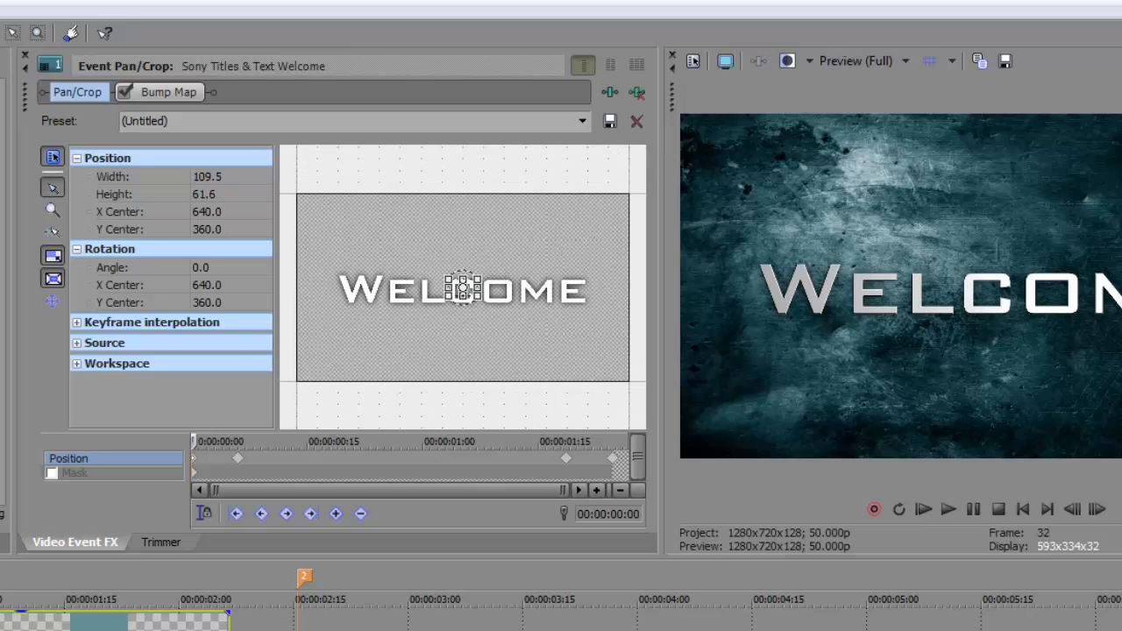
scroll(504, 279, "up", 3)
scroll(511, 278, "up", 2)
left_click_drag(521, 252, 478, 280)
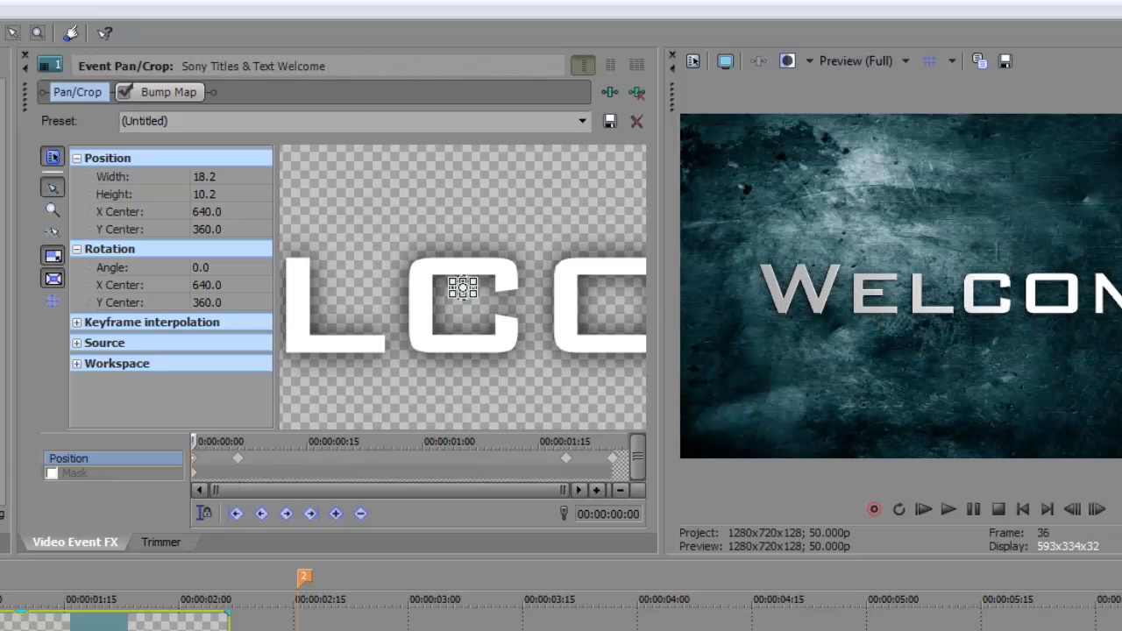
- Enlarge the Pan/Crop frame at the 00:00:01:18 keyframe slightly, to about 1459.5 by 821
left_click(567, 460)
scroll(583, 290, "down", 3)
scroll(442, 343, "down", 1)
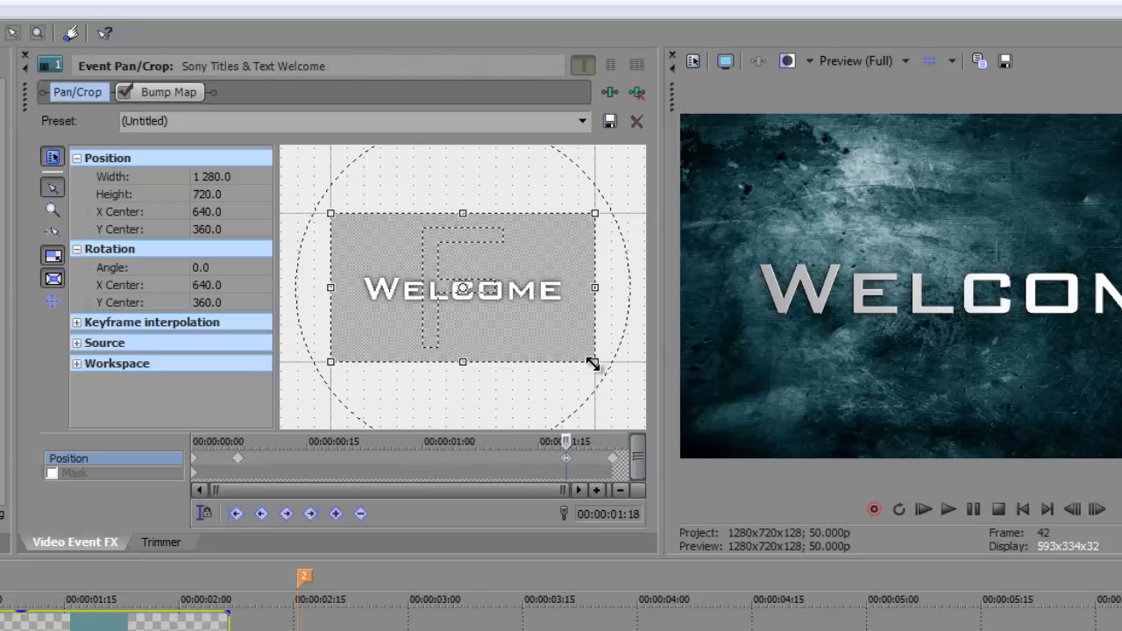
left_click_drag(593, 363, 608, 378)
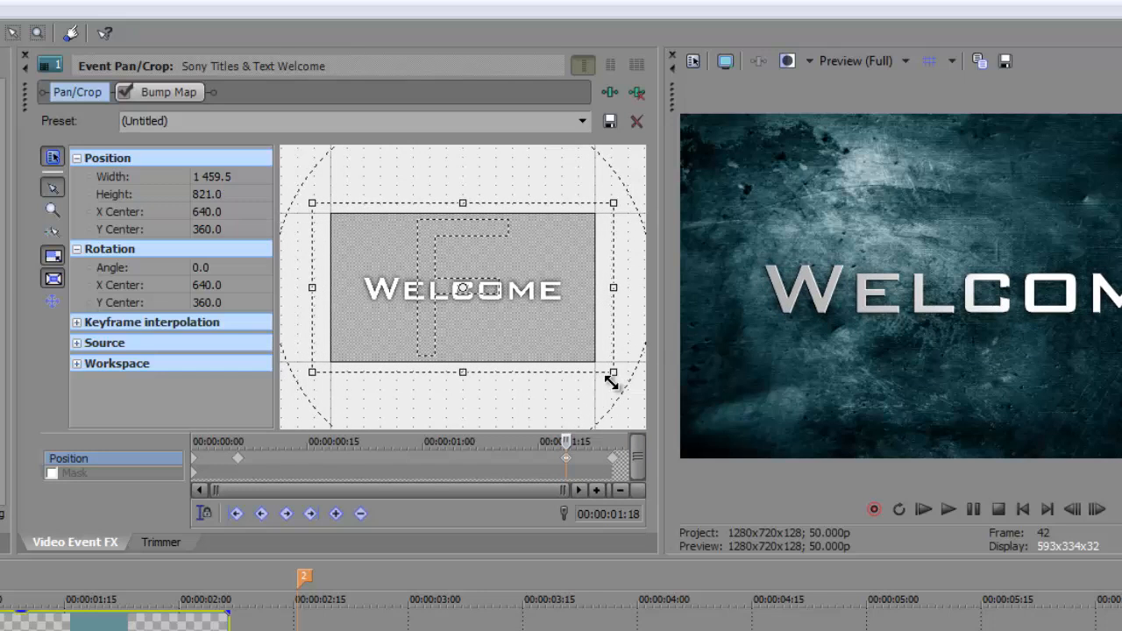
- Enlarge the Pan/Crop frame at the final keyframe, 00:00:01:24, to 10240 by 5760
left_click(616, 460)
scroll(614, 320, "down", 6)
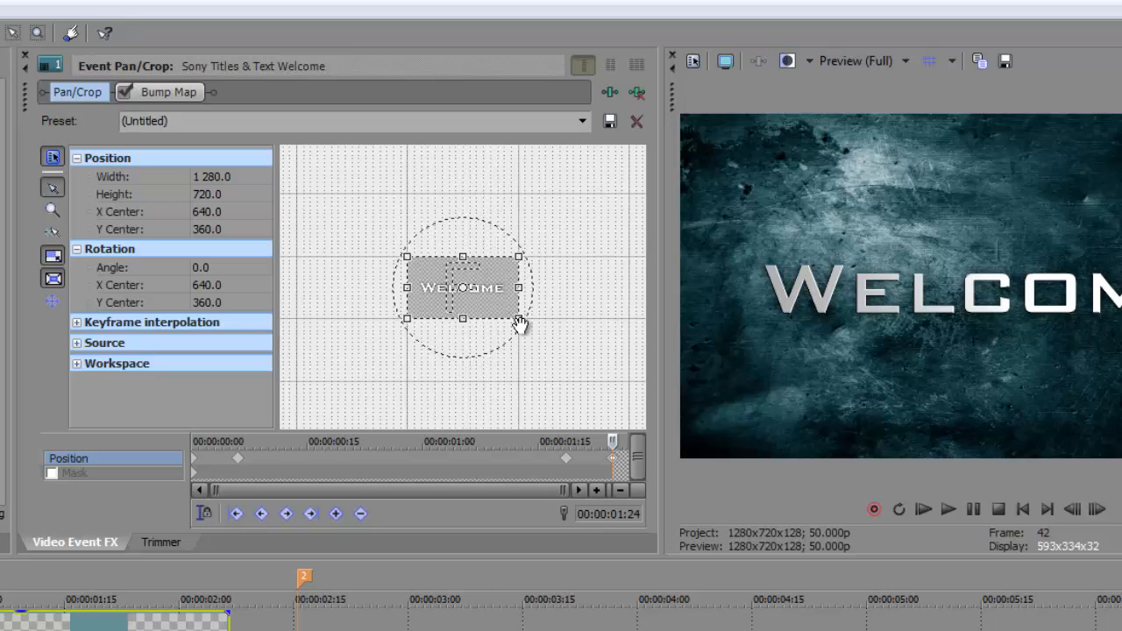
left_click_drag(496, 306, 1001, 612)
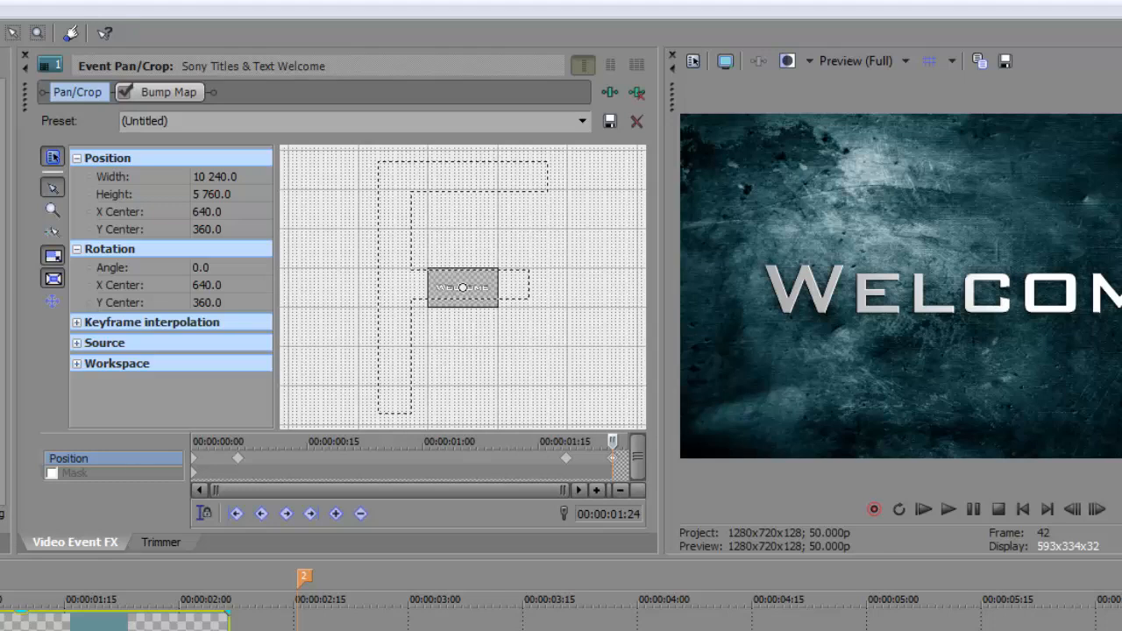
- Play back the Welcome title's zoom animation twice and check it in the preview
key("space")
key("space")
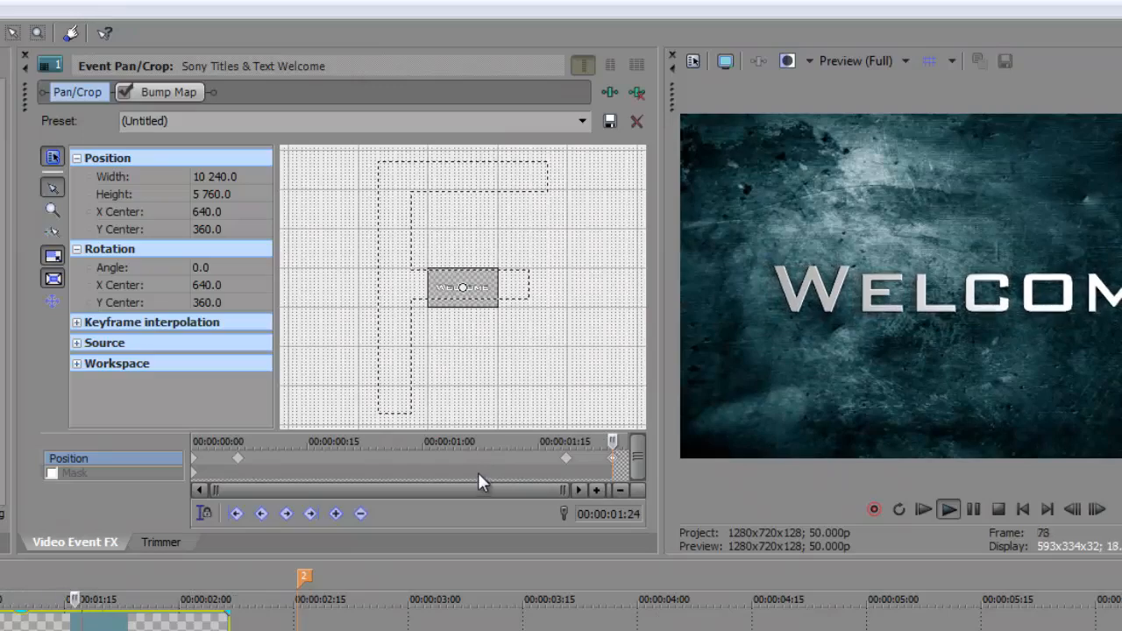
key("space")
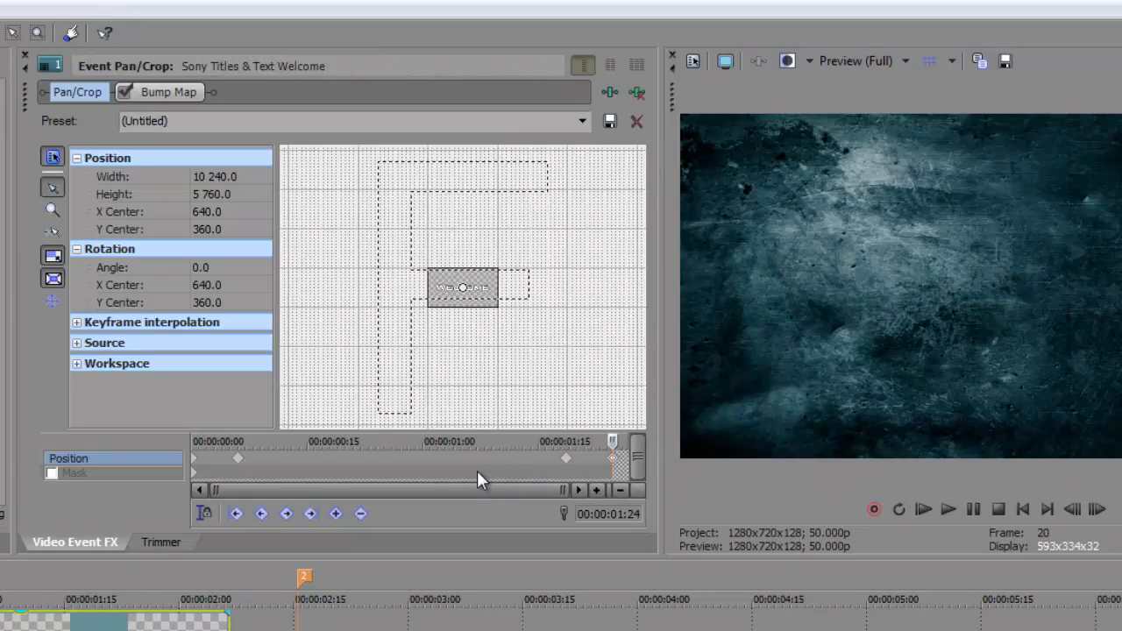
key("space")
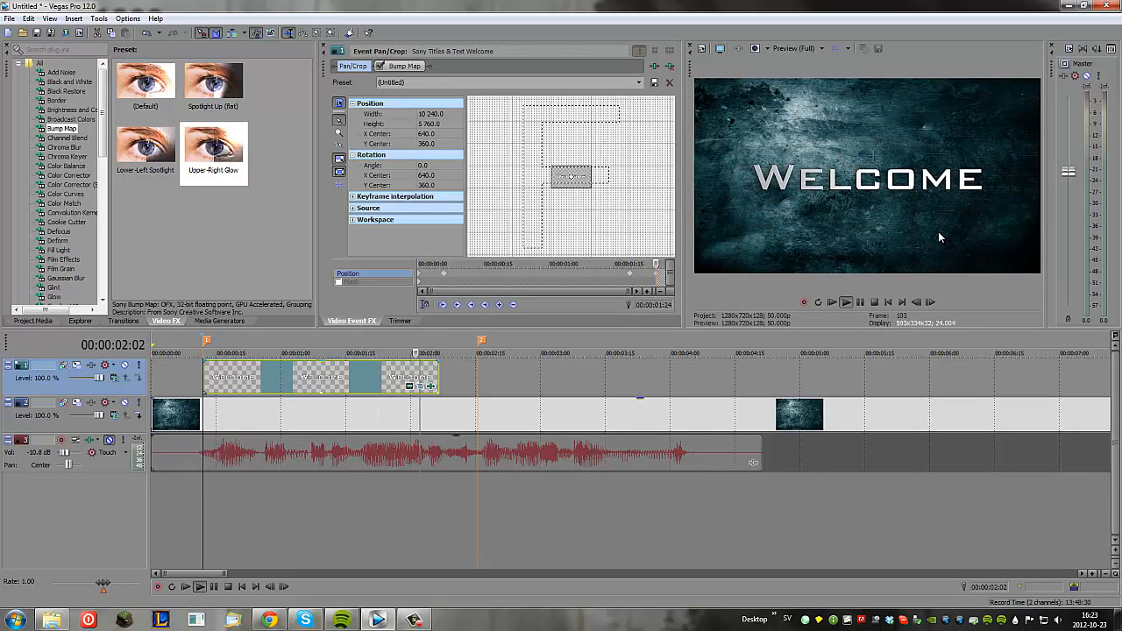
key("space")
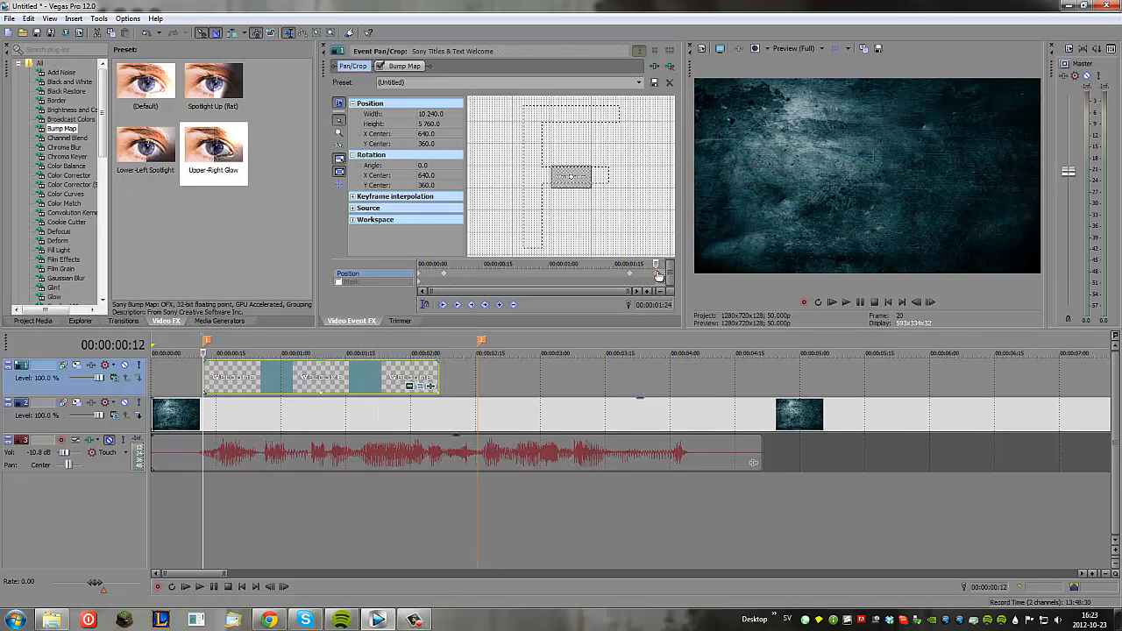
- Select the Welcome title's Pan/Crop position keyframes from first to last and set their interpolation to Smooth
left_click_drag(657, 277, 418, 277)
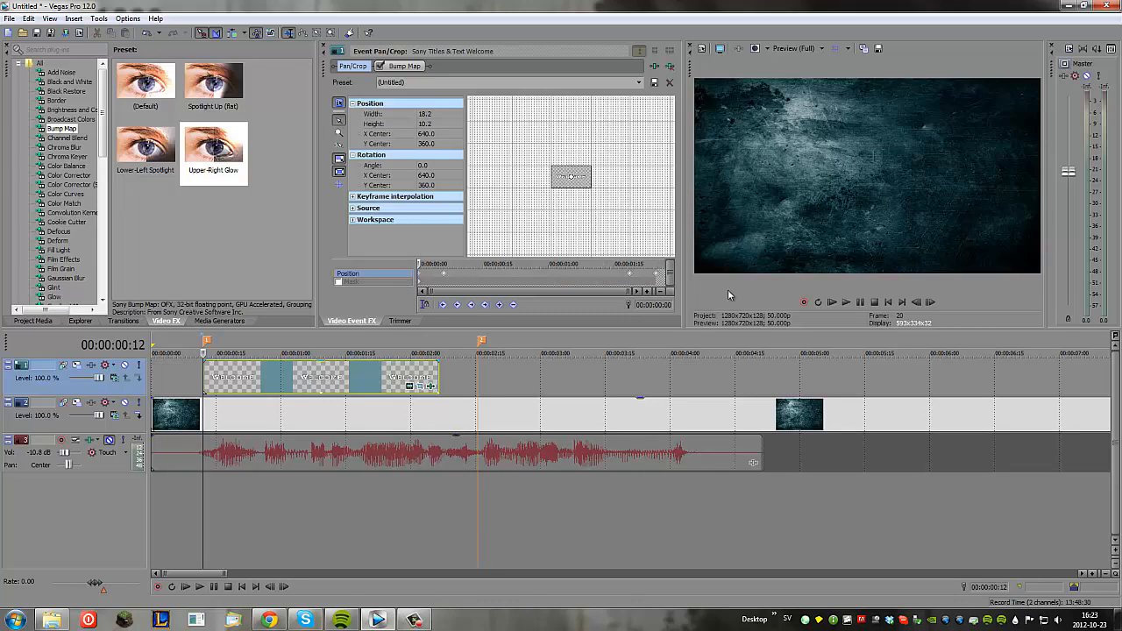
left_click(660, 278)
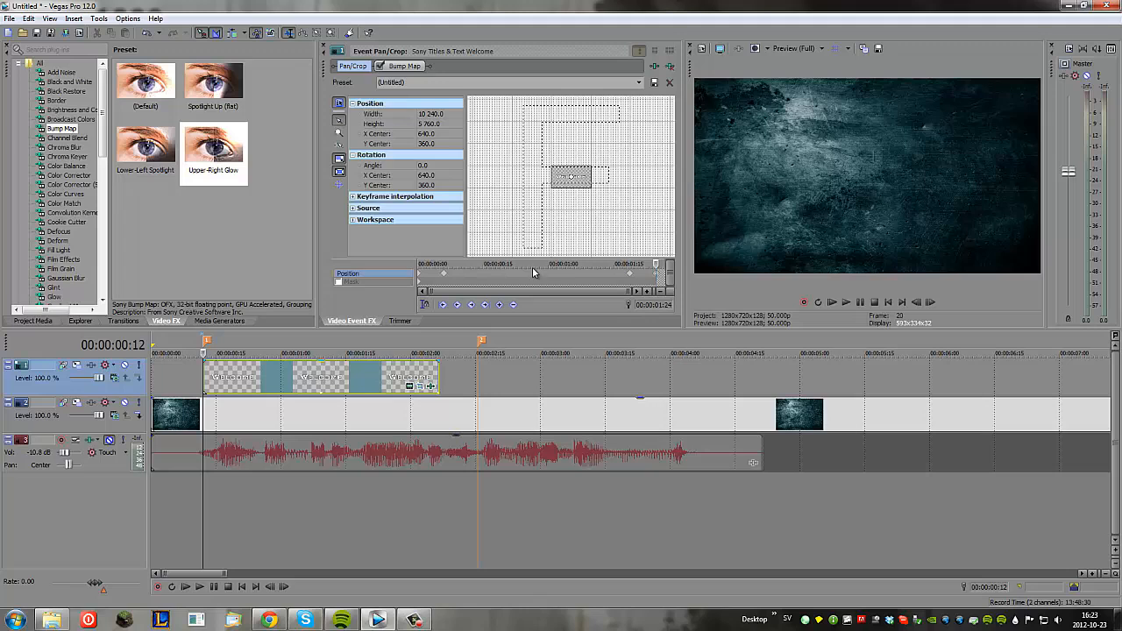
left_click_drag(664, 281, 419, 277)
right_click(447, 276)
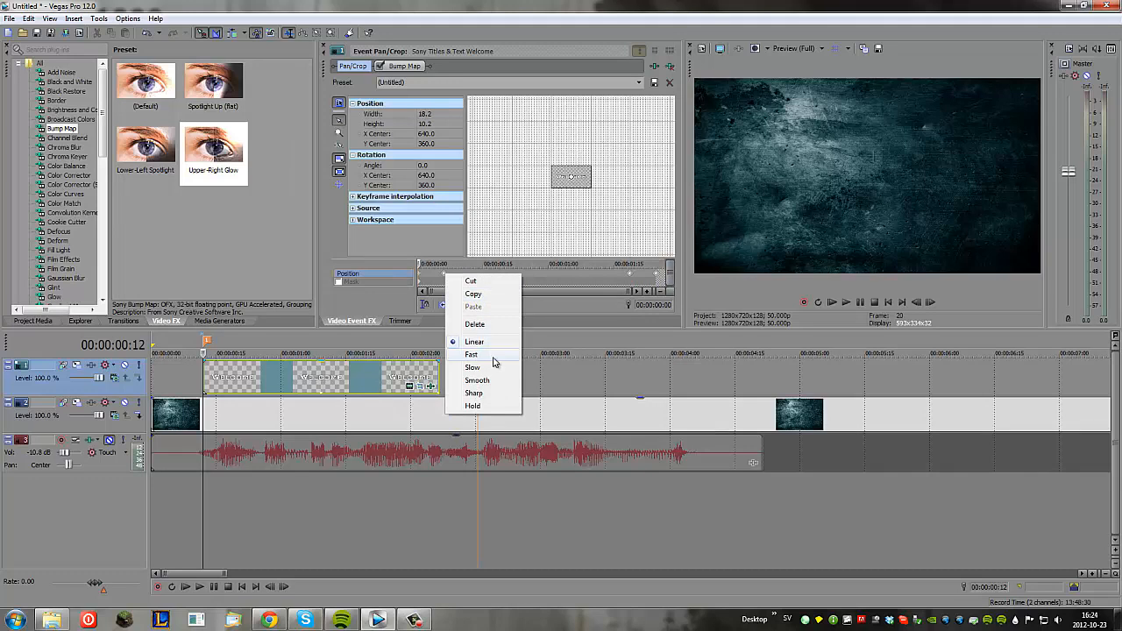
left_click(477, 380)
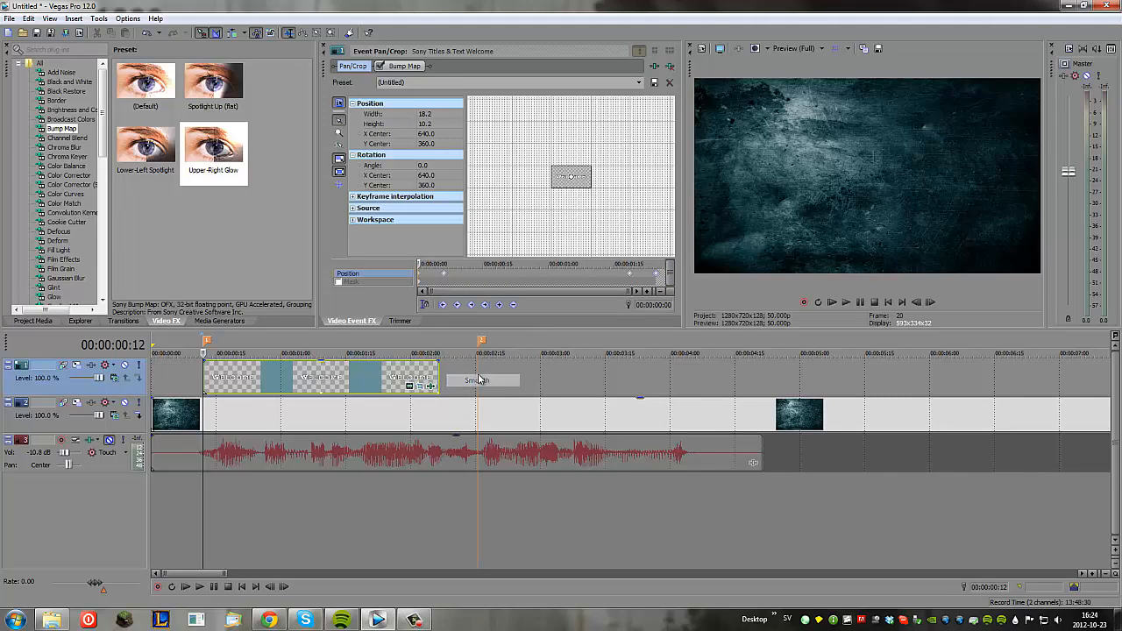
- Play the project from the beginning to check the smoothed Welcome animation together with the audio
left_click(201, 375)
key("space")
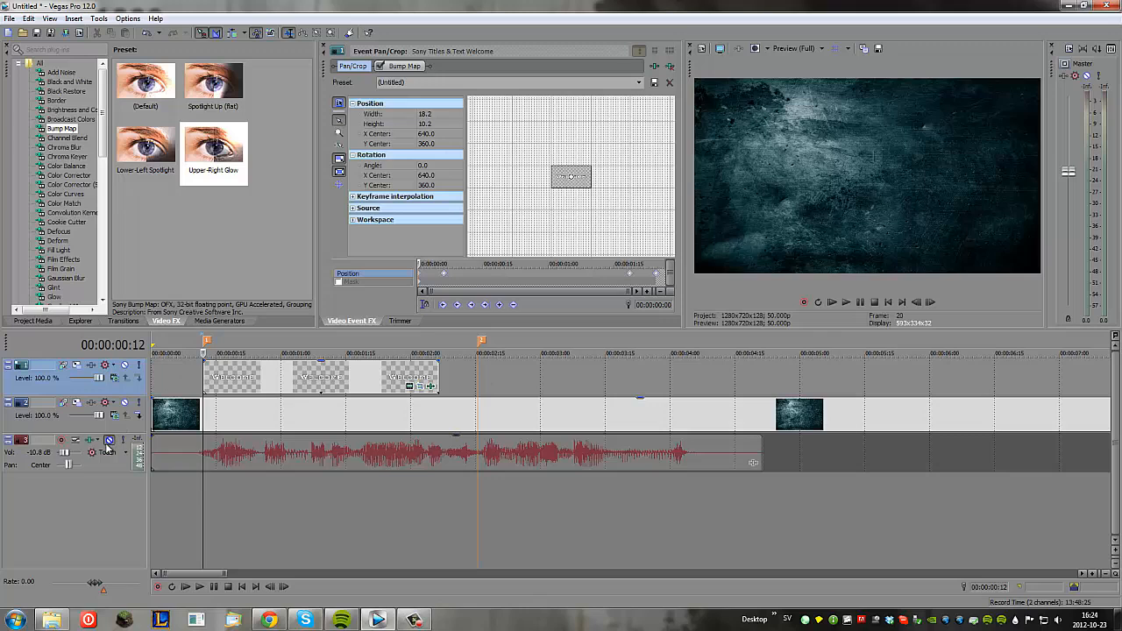
left_click(158, 375)
left_click(151, 377)
key("space")
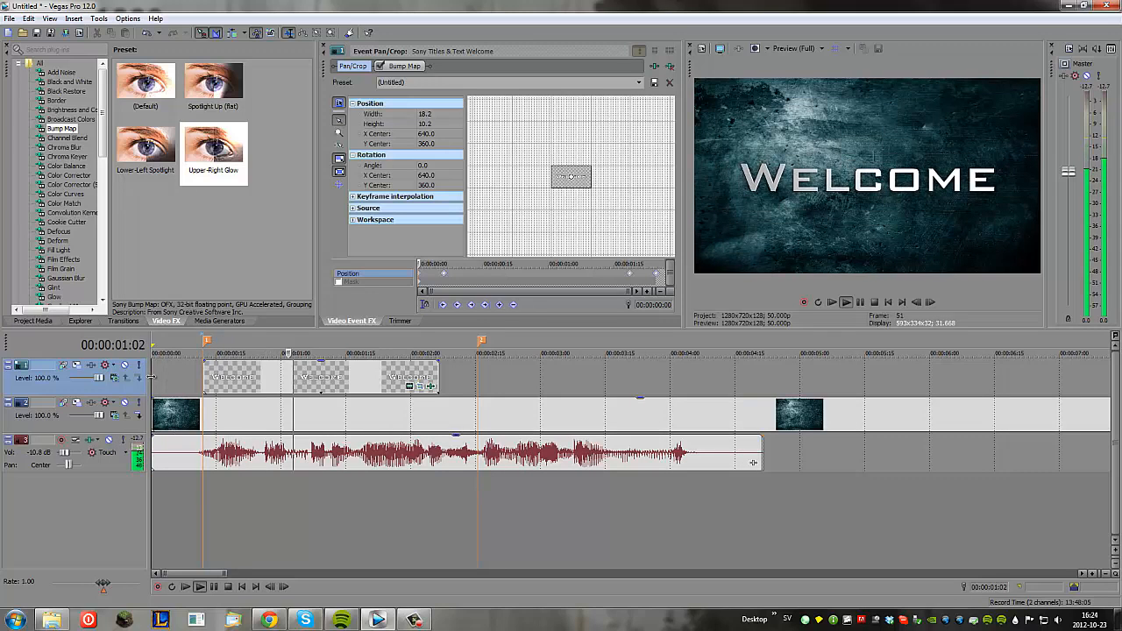
key("space")
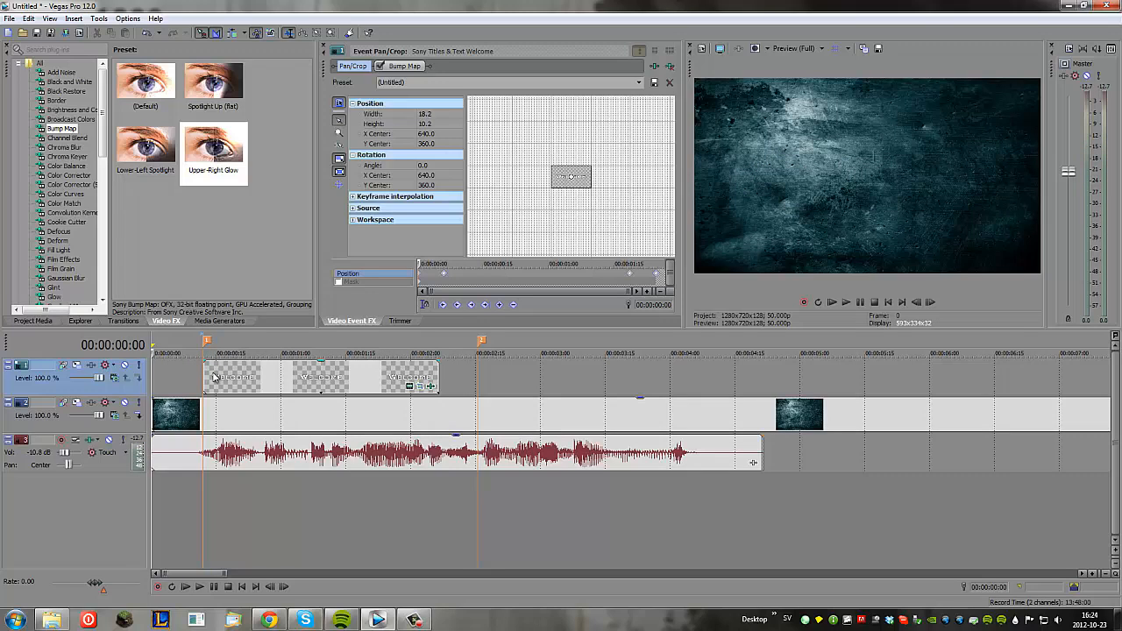
- Insert a new video track above the Welcome title's track
key("ctrl+shift+q")
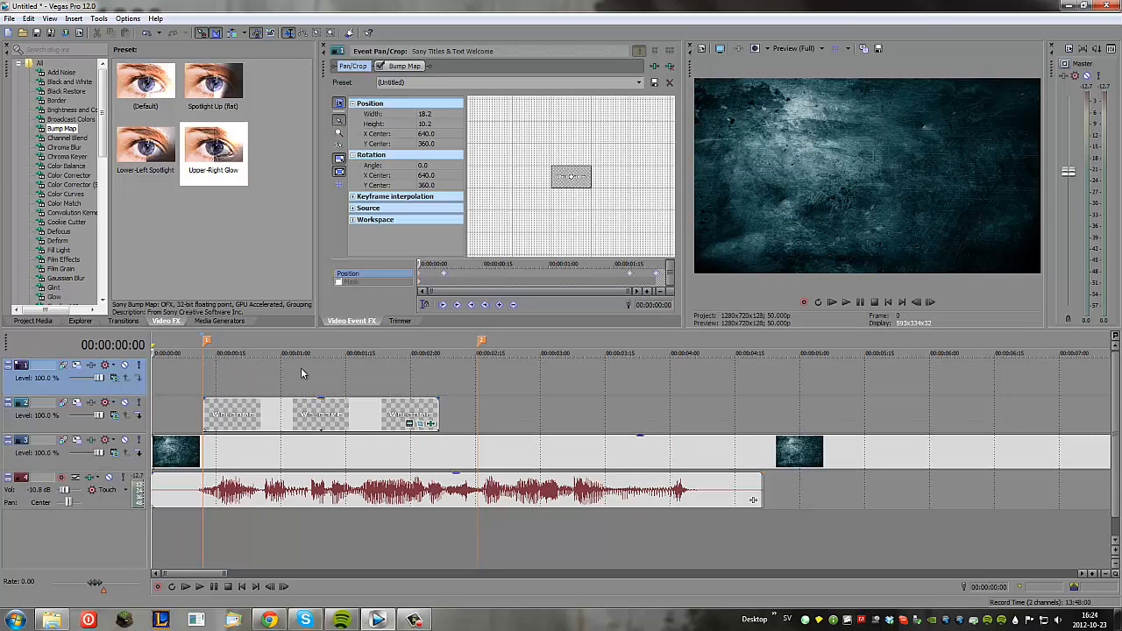
right_click(235, 366)
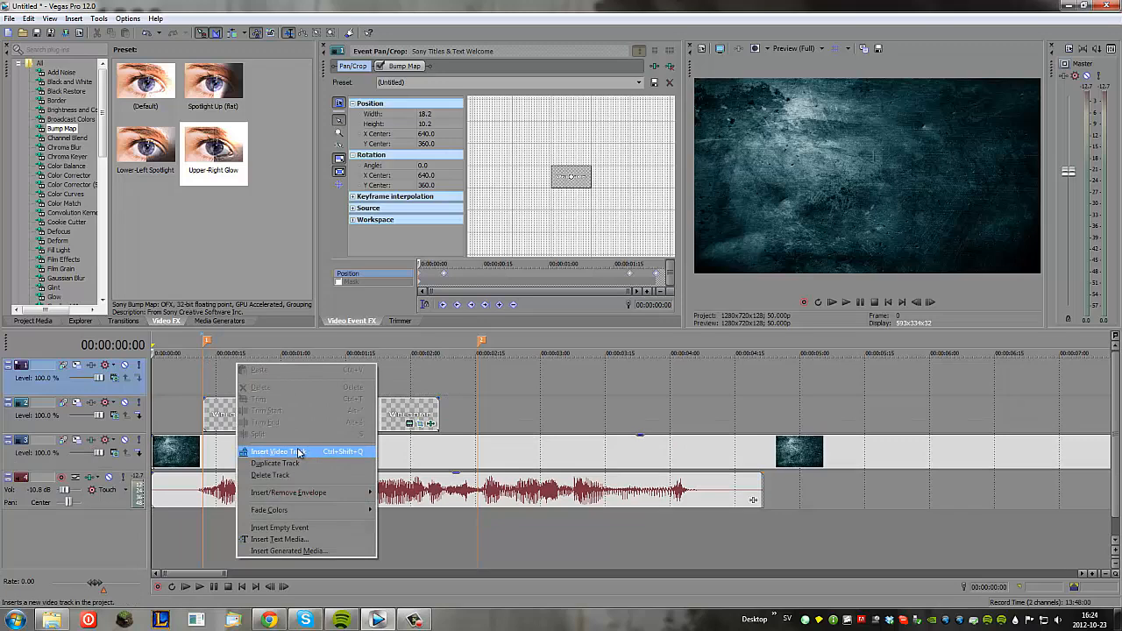
left_click(191, 367)
left_click(191, 366)
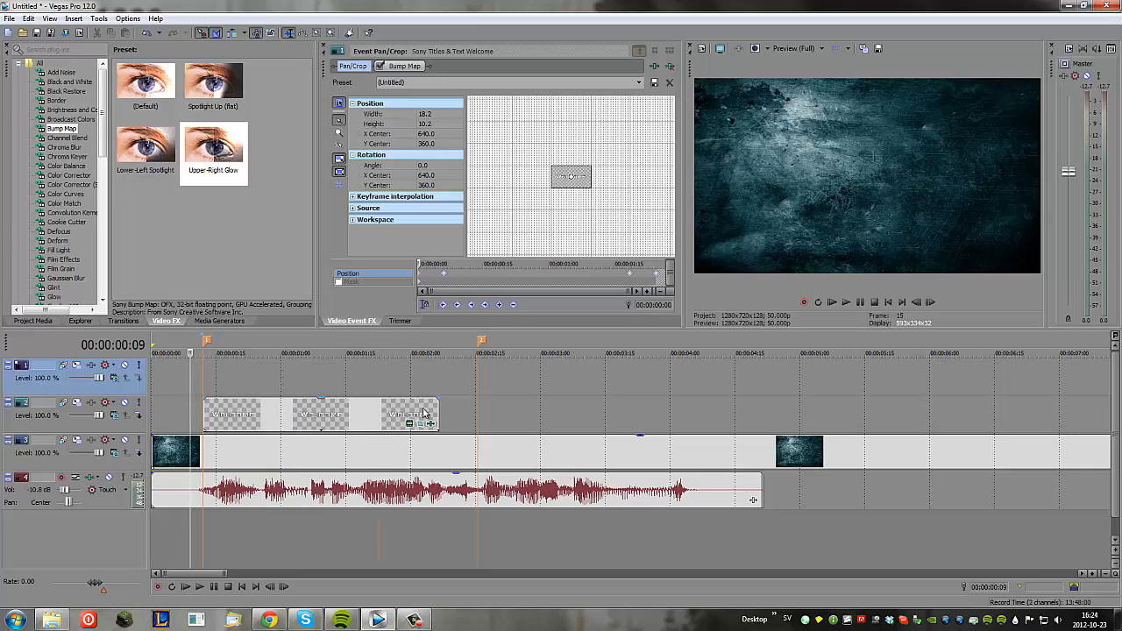
- Copy the Welcome title to the new top track just after the original, creating a new copy of the source media
left_click(337, 420)
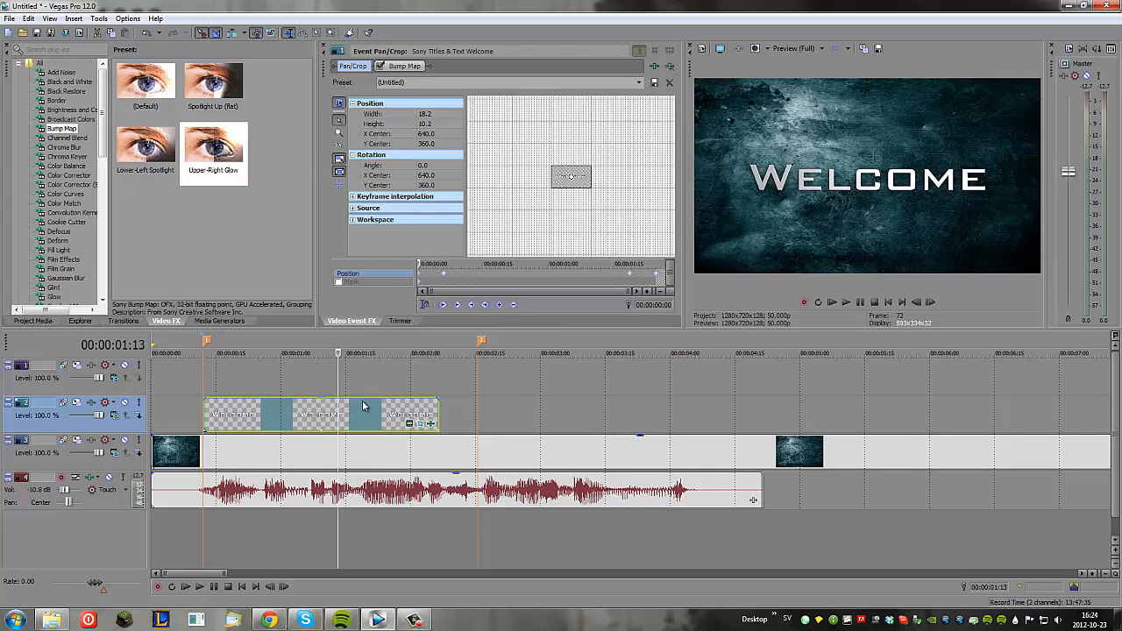
right_click(356, 401)
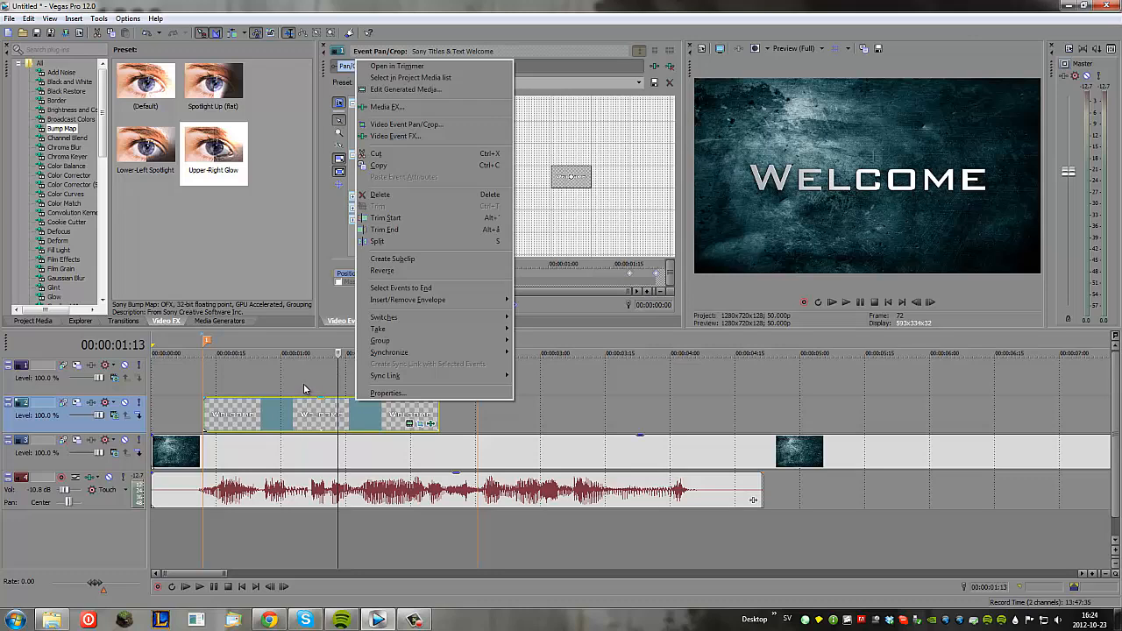
left_click(307, 419)
left_click(315, 419)
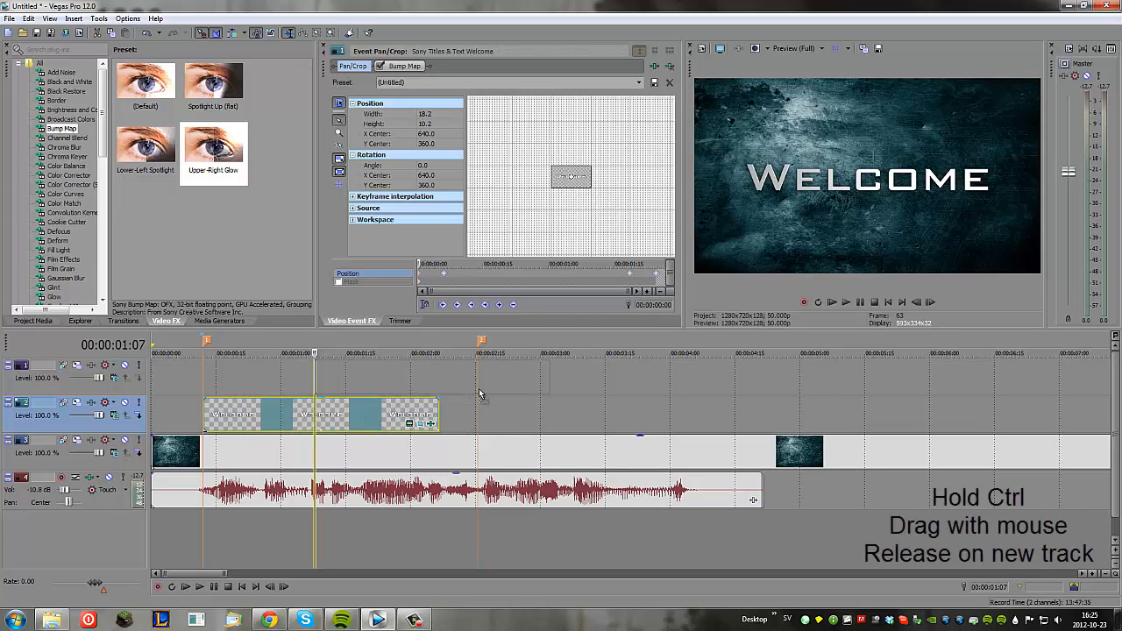
left_click_drag(595, 388, 602, 388)
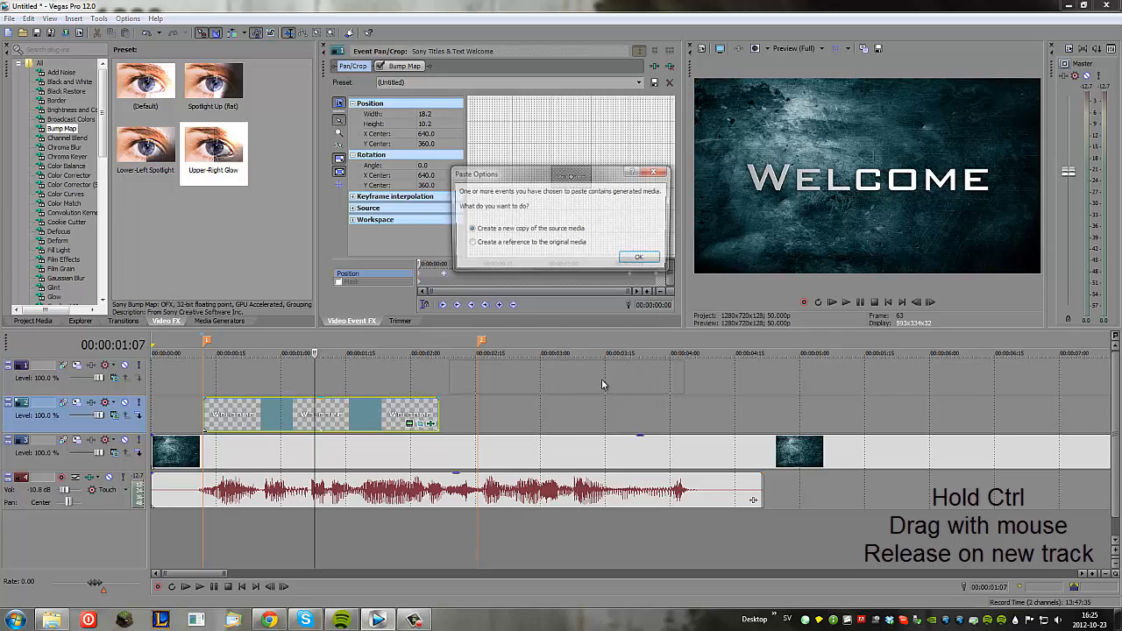
left_click(642, 259)
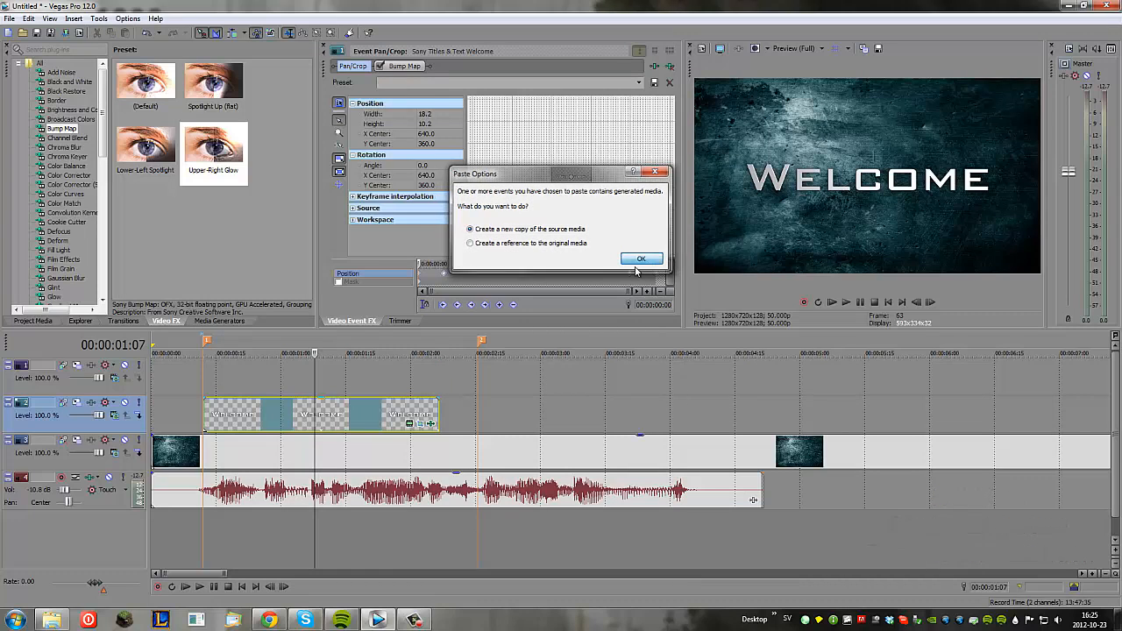
left_click(445, 368)
key("space")
key("space")
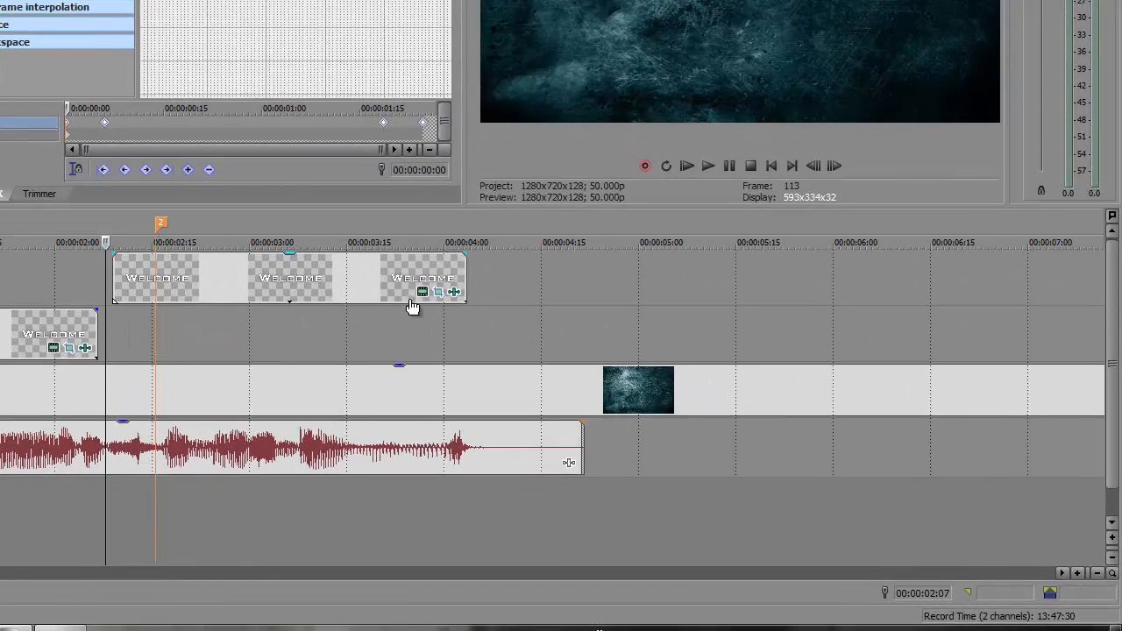
- Replace the copied title's text with "Svenglish" and "Gaming" on two lines
left_click(428, 310)
left_click(241, 270)
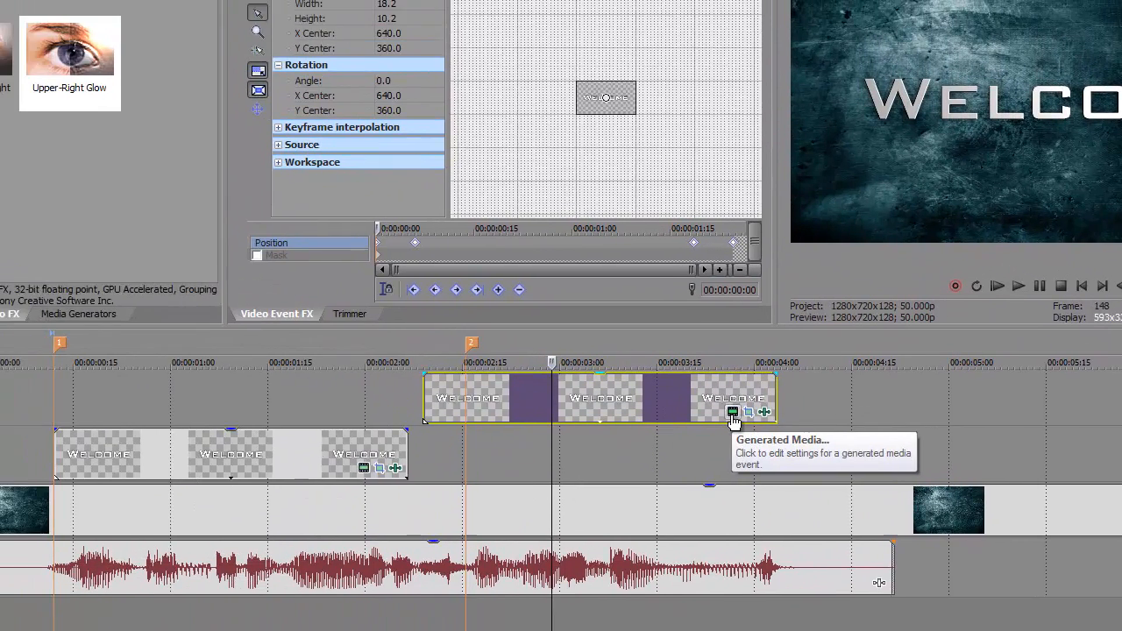
left_click(732, 413)
double_click(247, 214)
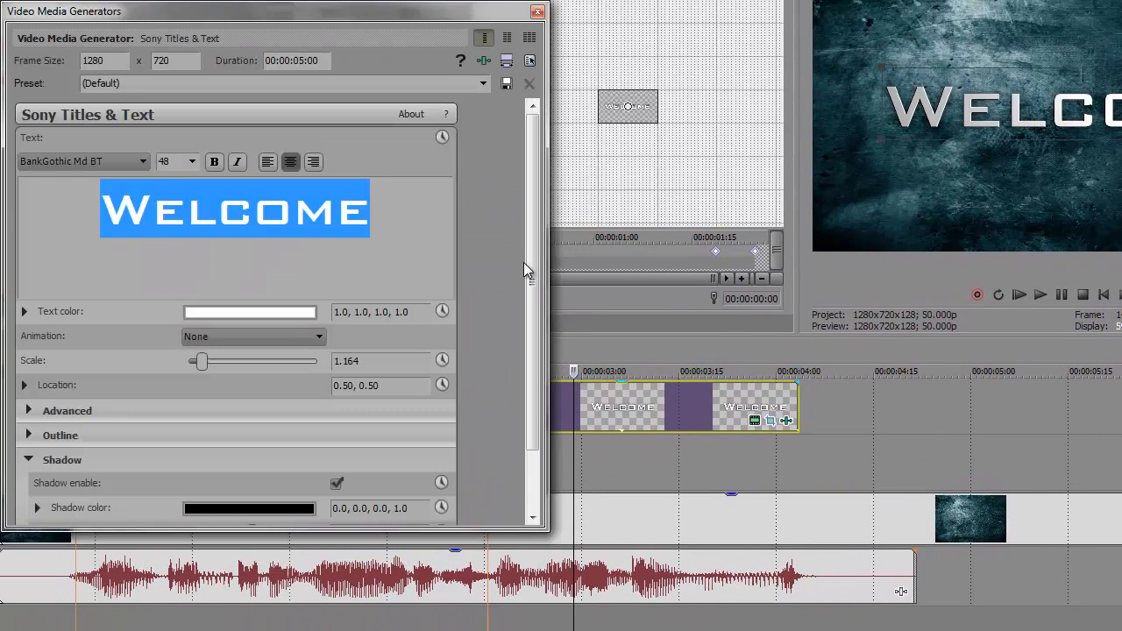
type("Svenglish")
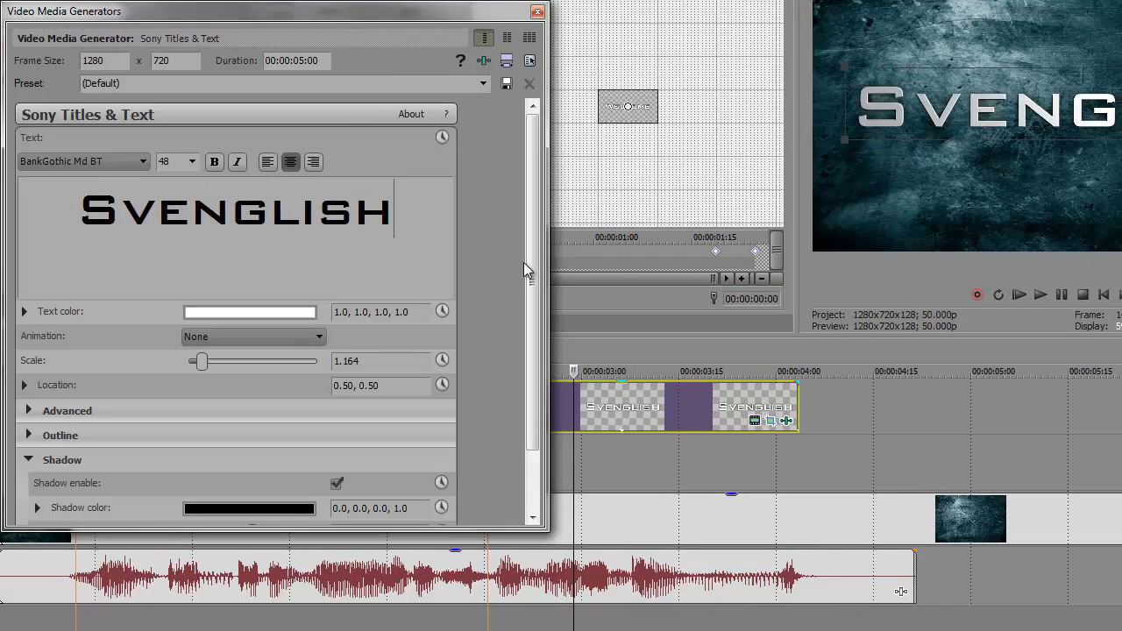
key("Return")
type("Gaming")
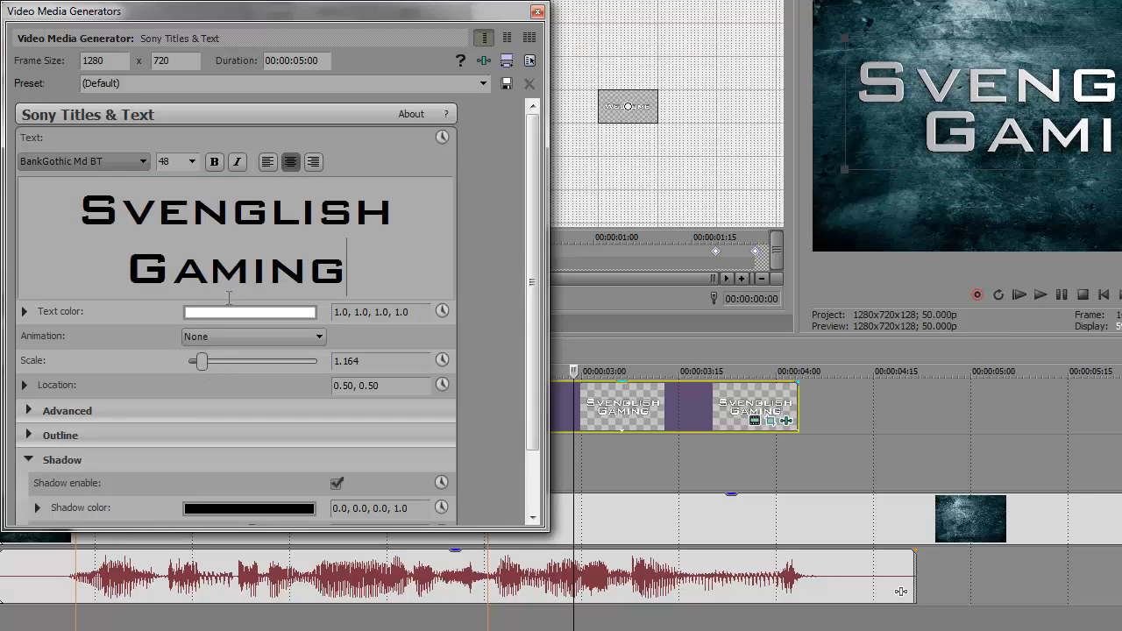
- Set the font size of the word "Gaming" to 39
double_click(252, 272)
left_click(181, 161)
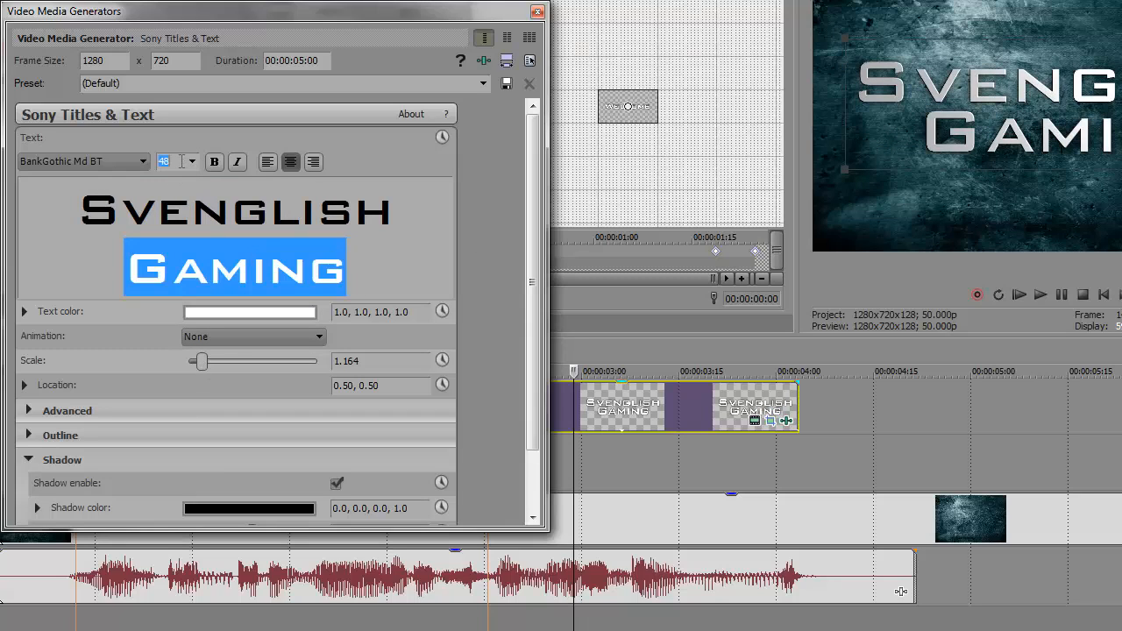
type("39")
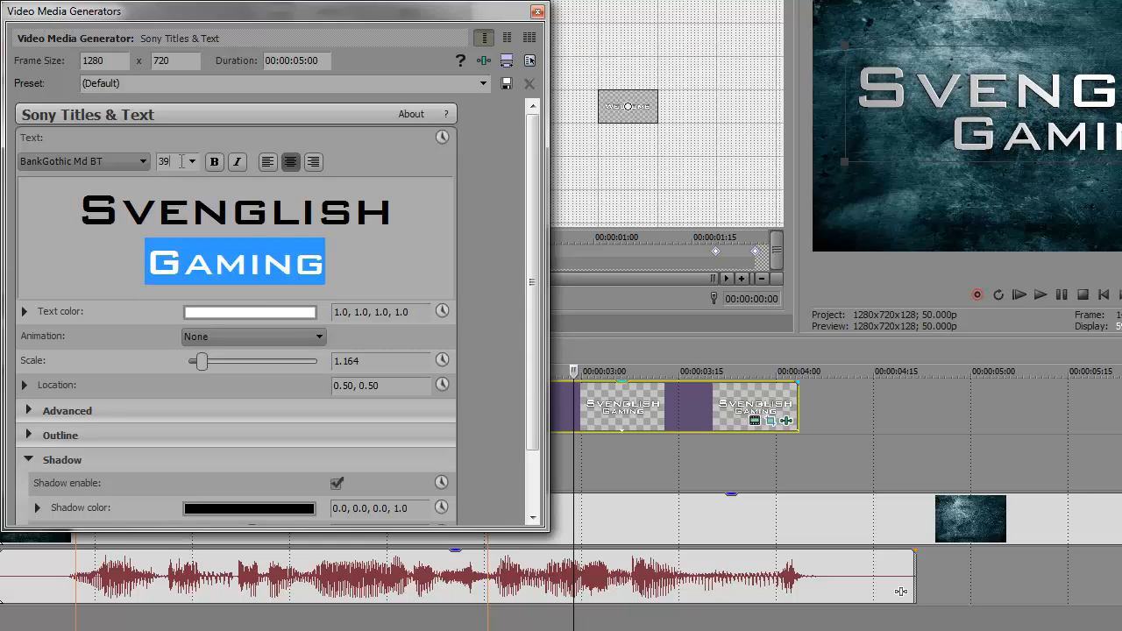
left_click(203, 361)
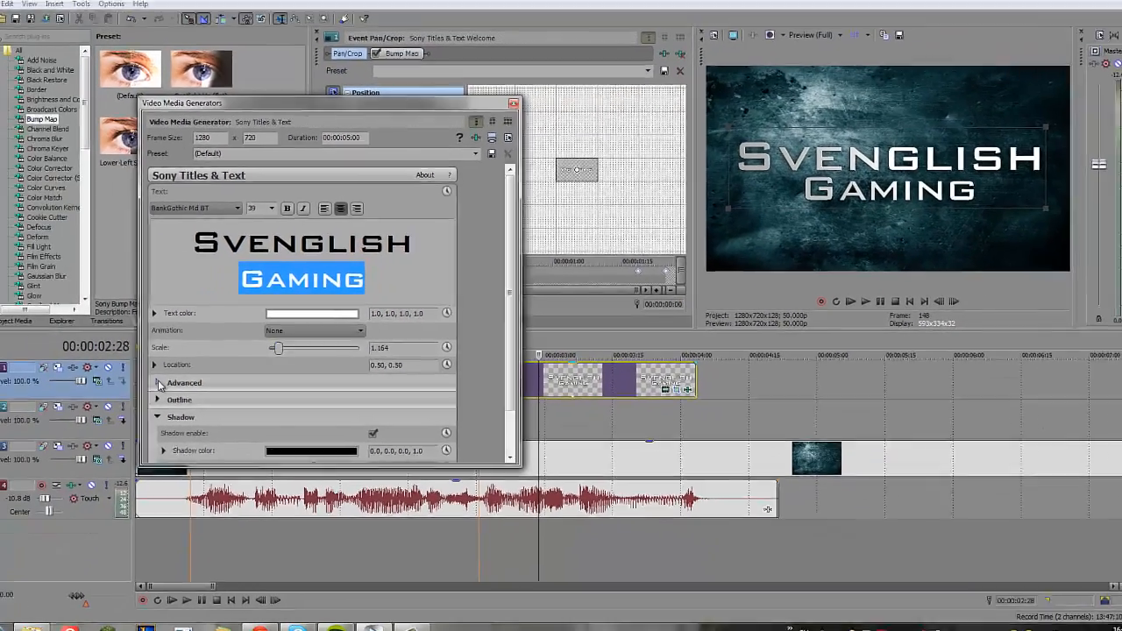
- Try a line spacing of 0.500 for the Svenglish Gaming title, settle on 0.600, and close the media generator
left_click(210, 410)
left_click(327, 430)
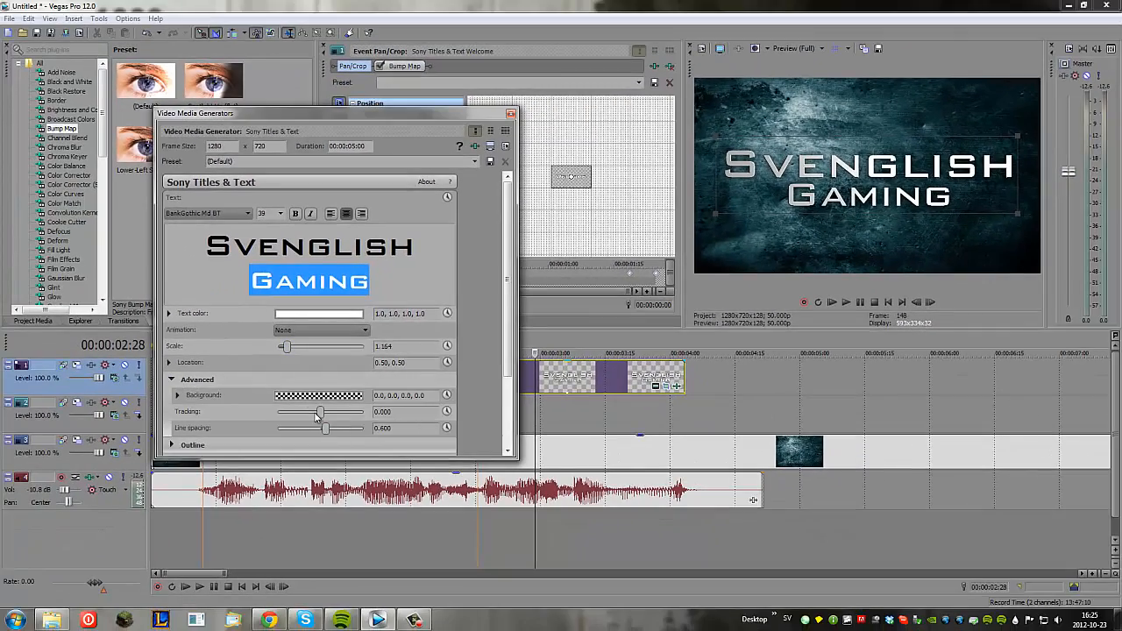
key("Left")
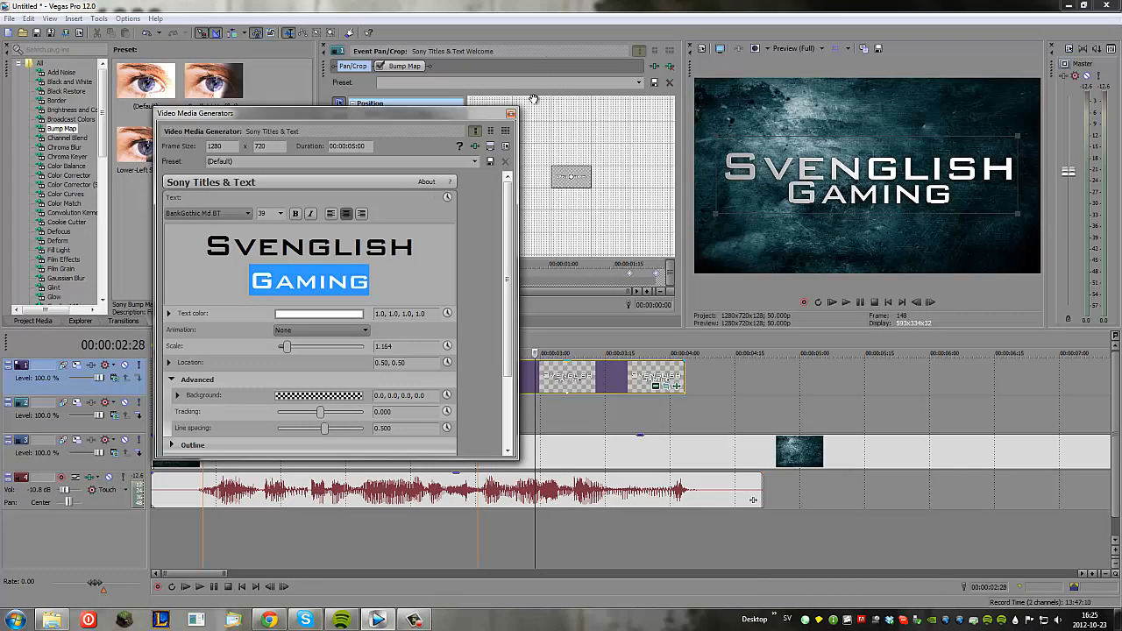
key("Right")
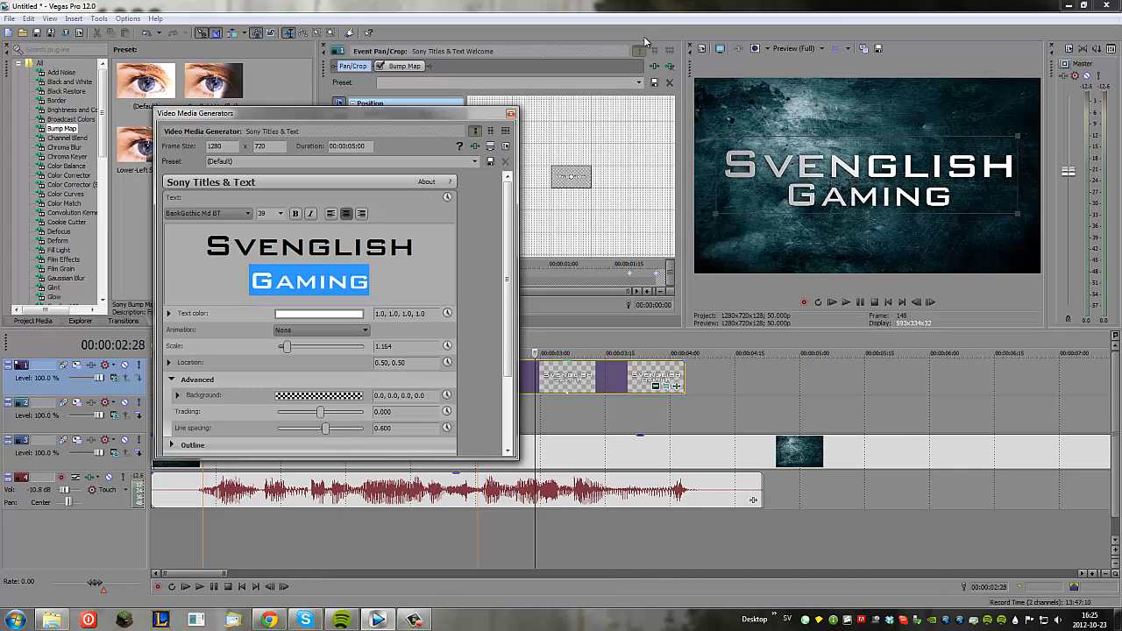
left_click(512, 114)
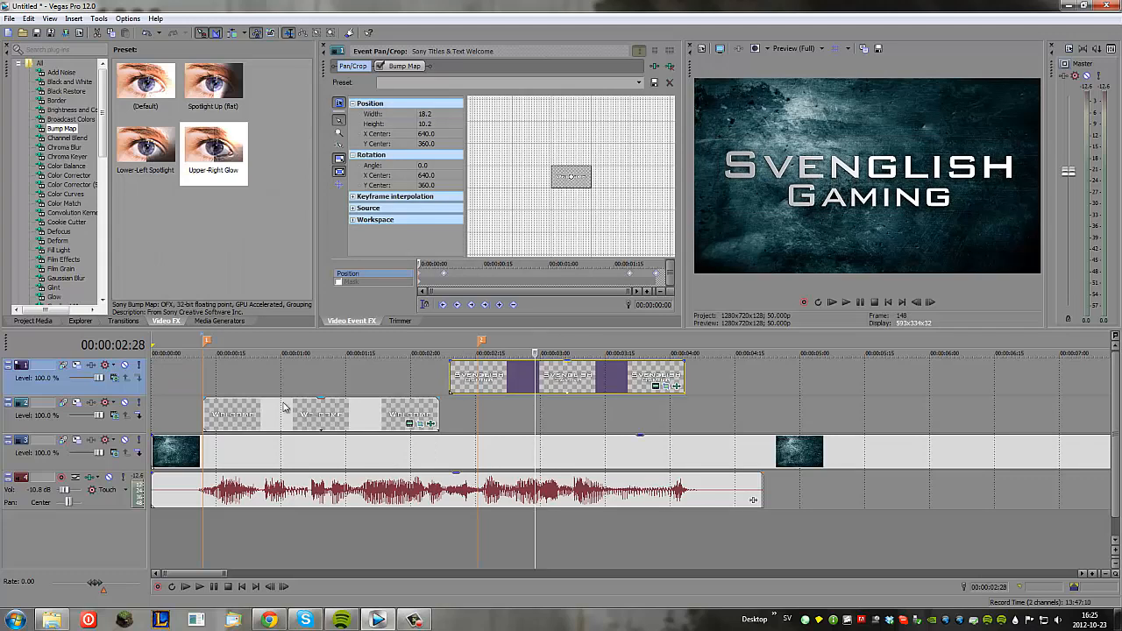
- Play the project from near its start to check both titles against the audio
left_click(172, 377)
key("space")
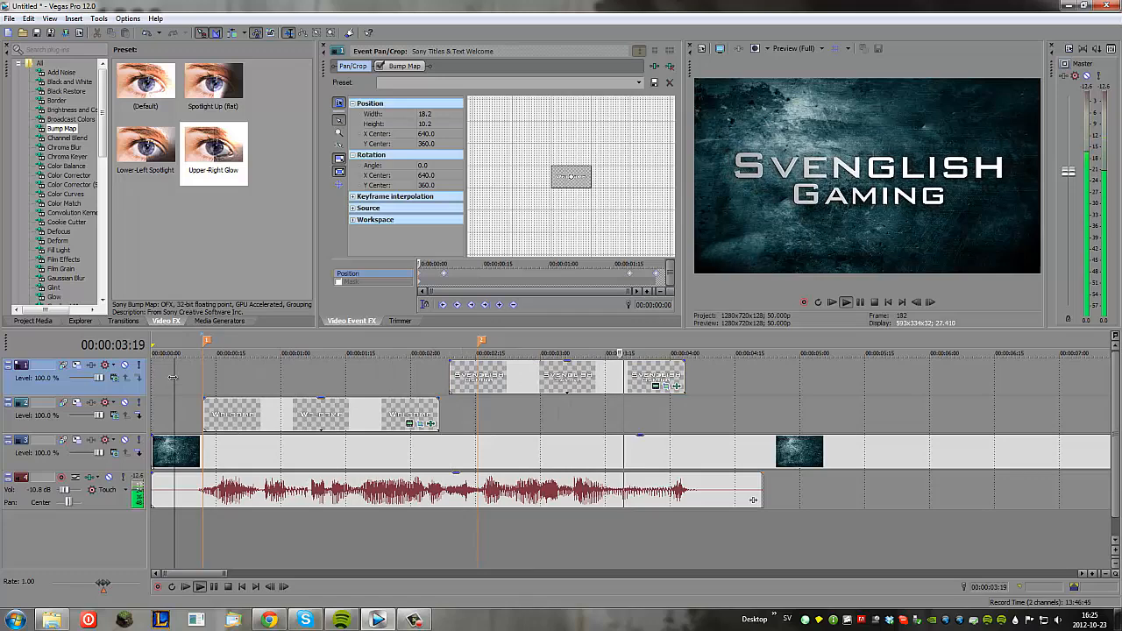
key("space")
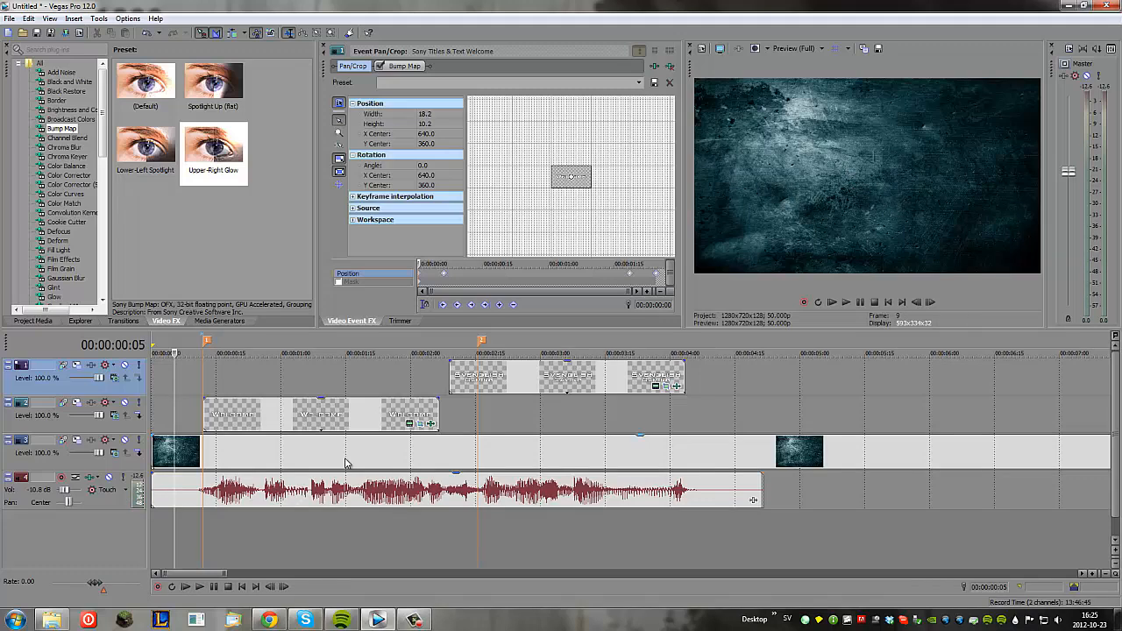
left_click(413, 620)
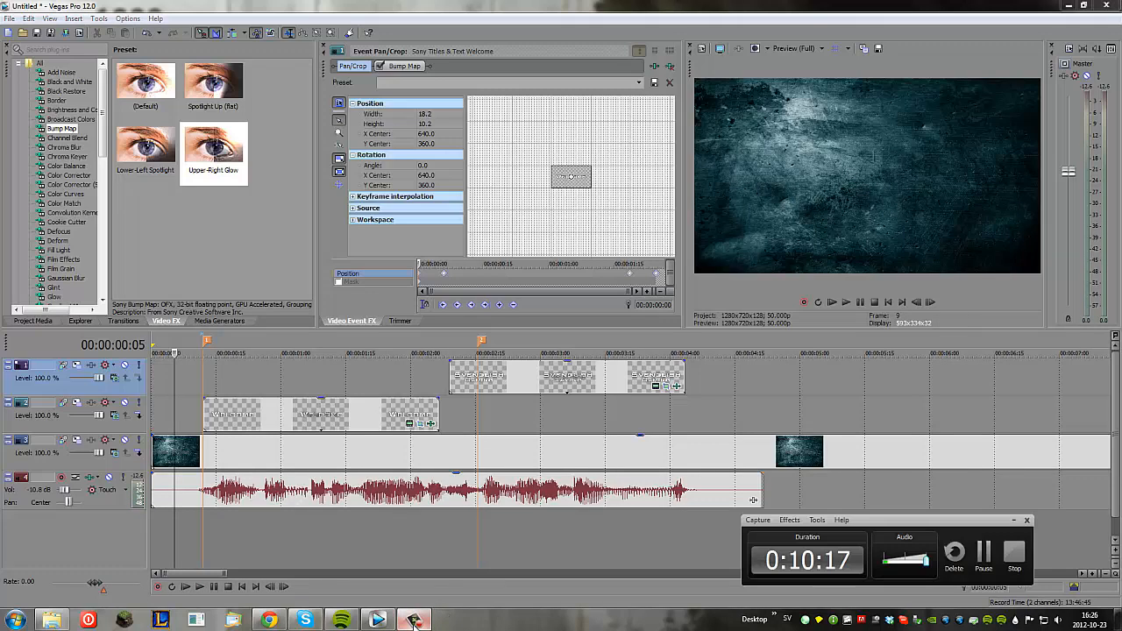
left_click(413, 620)
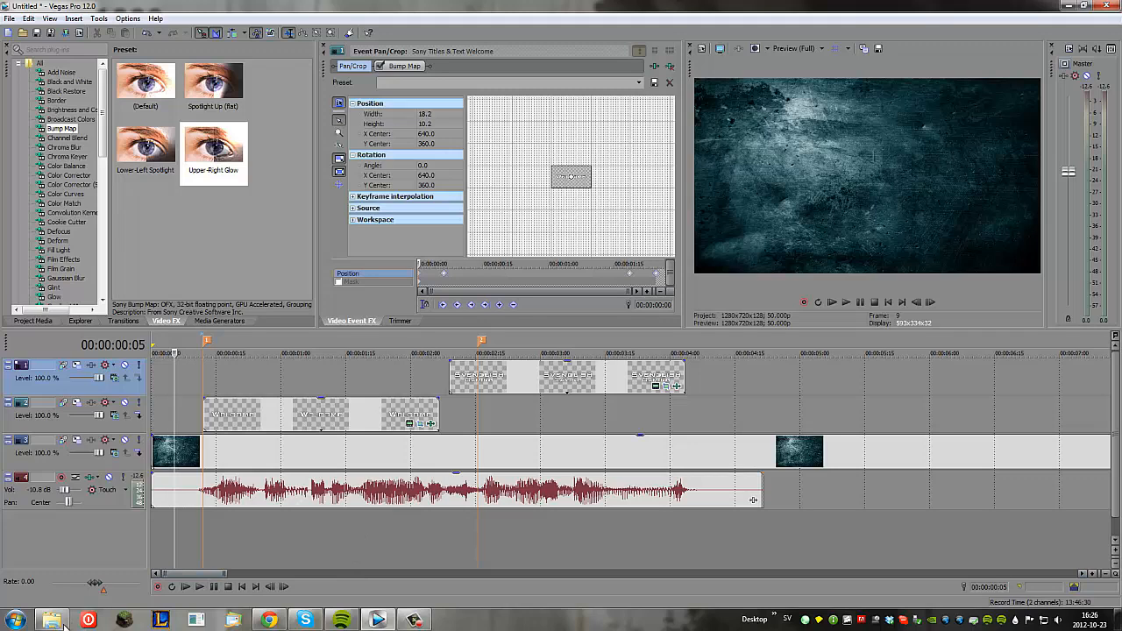
- Add the audio file 60009__qubodup__swosh-22 from the asdasdasd folder to a new audio track below the voice track
mouse_move(63, 626)
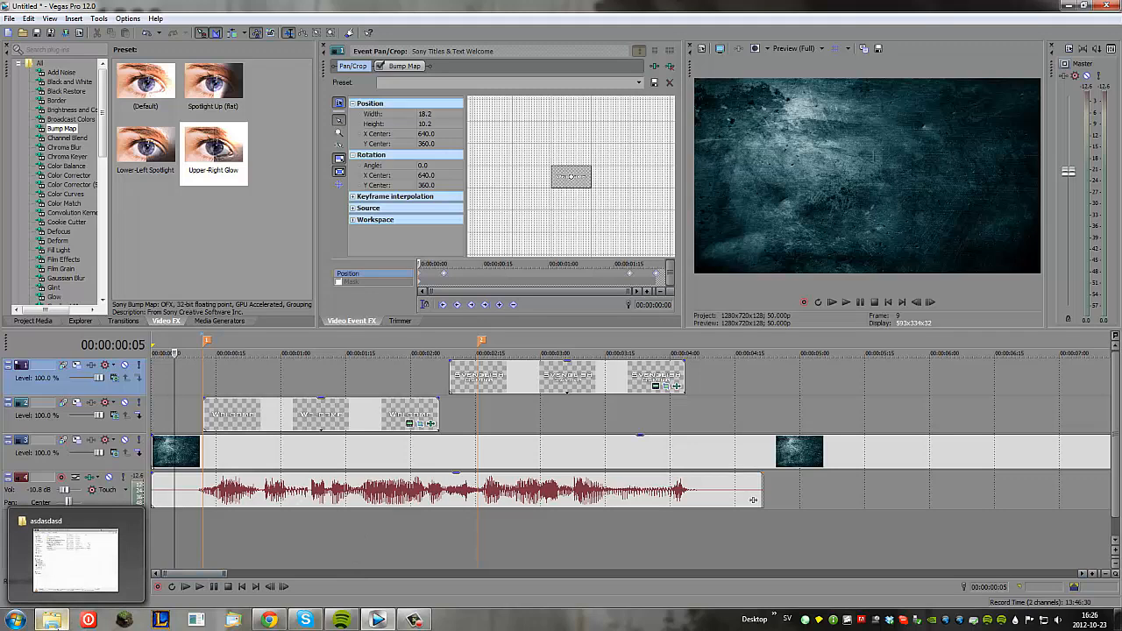
left_click(76, 560)
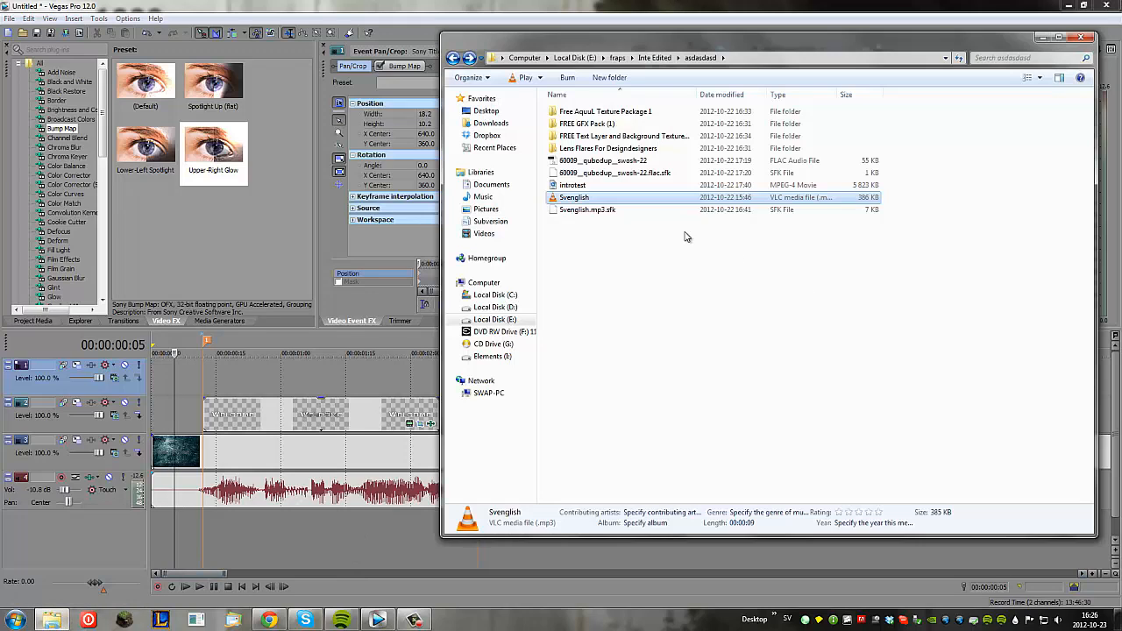
left_click(605, 160)
left_click_drag(562, 190, 306, 532)
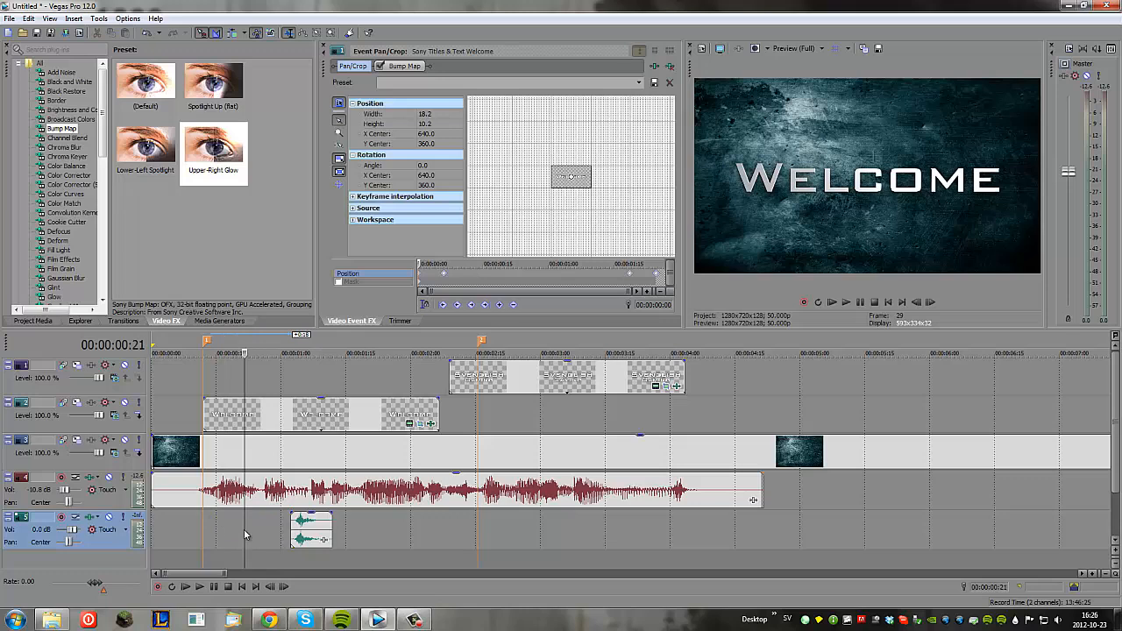
- Step through the Welcome title's zoom-in frame by frame and move the swoosh clip to start at about 00:00:00:16
key("Right")
key("Left")
key("Left")
key("Left")
key("Left")
key("Left")
key("Left")
key("Left")
key("Left")
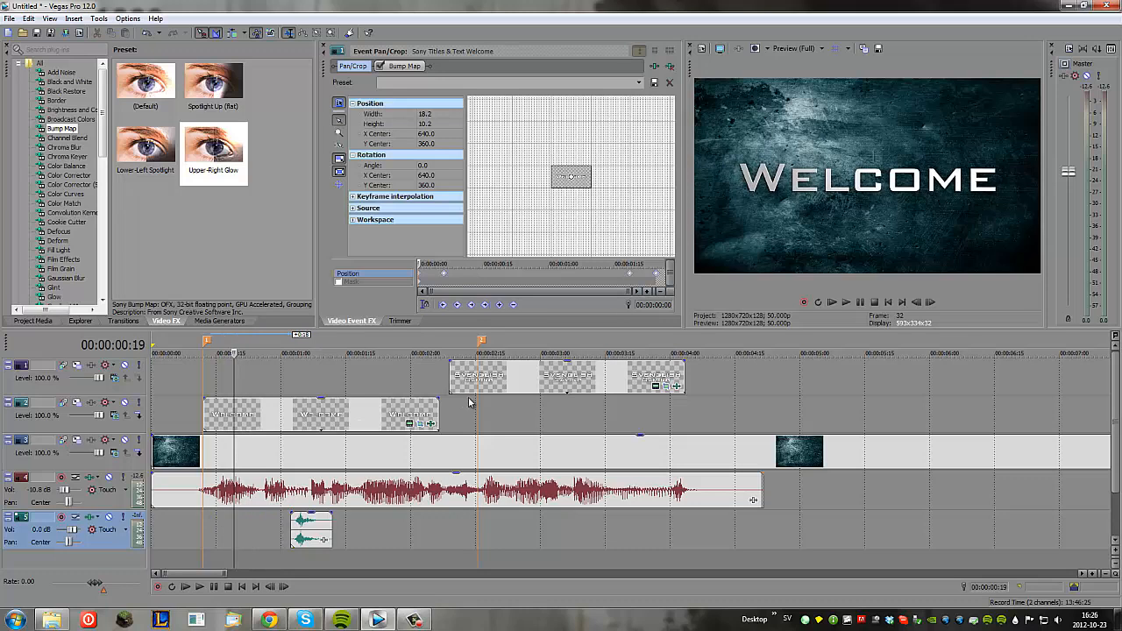
key("Left")
key("Left")
key("Left")
key("Left")
key("Right")
key("Right")
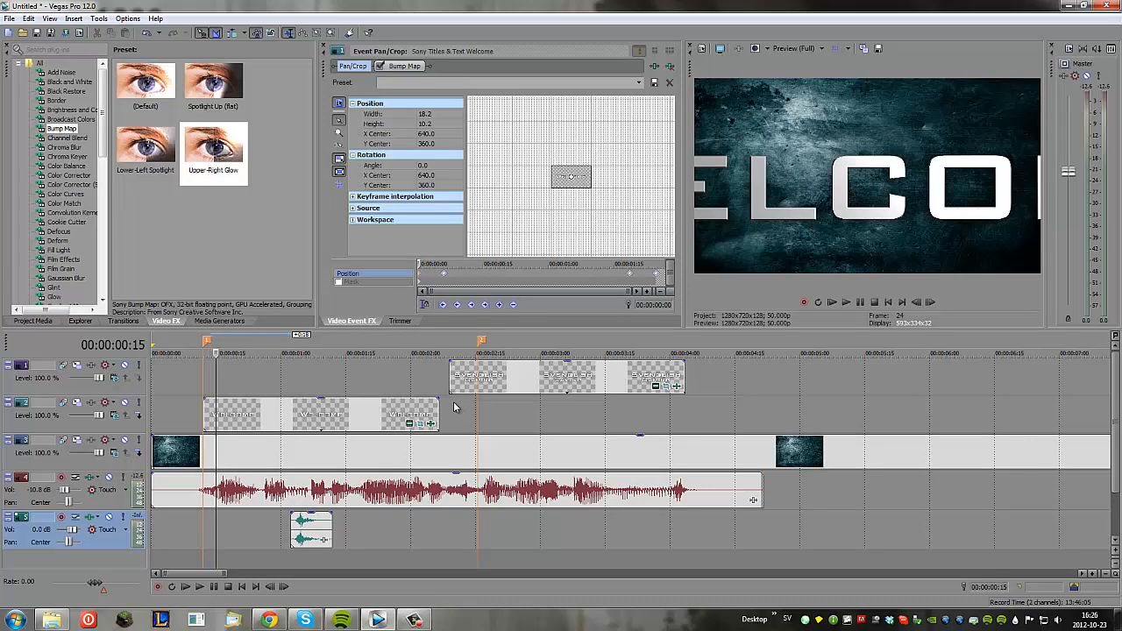
key("Right")
key("Right")
key("Right")
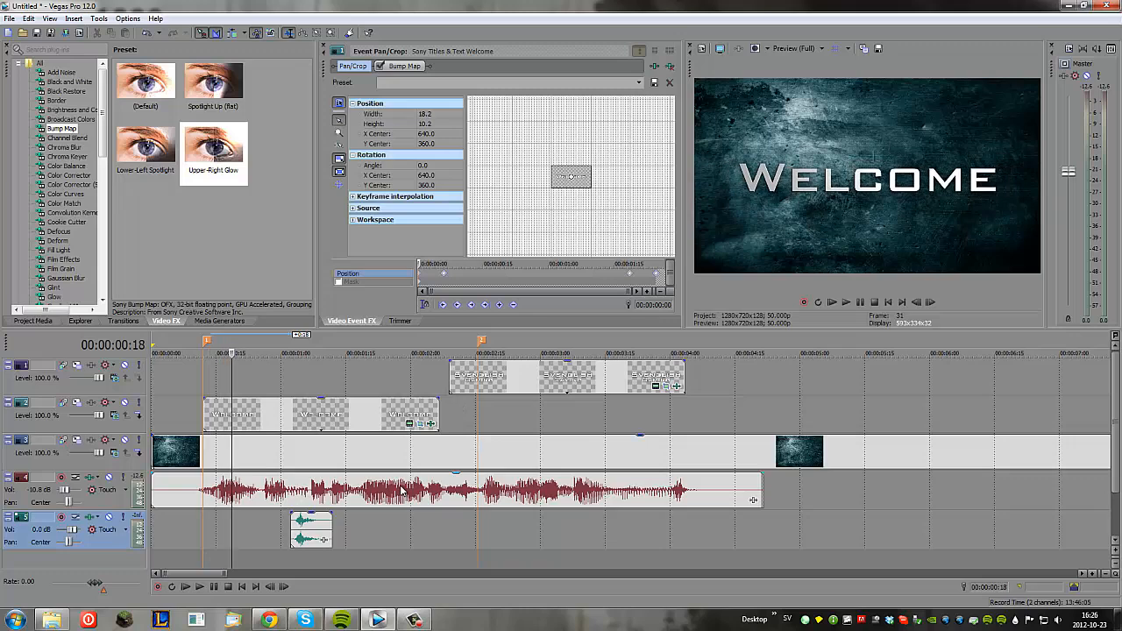
key("Left")
key("Left")
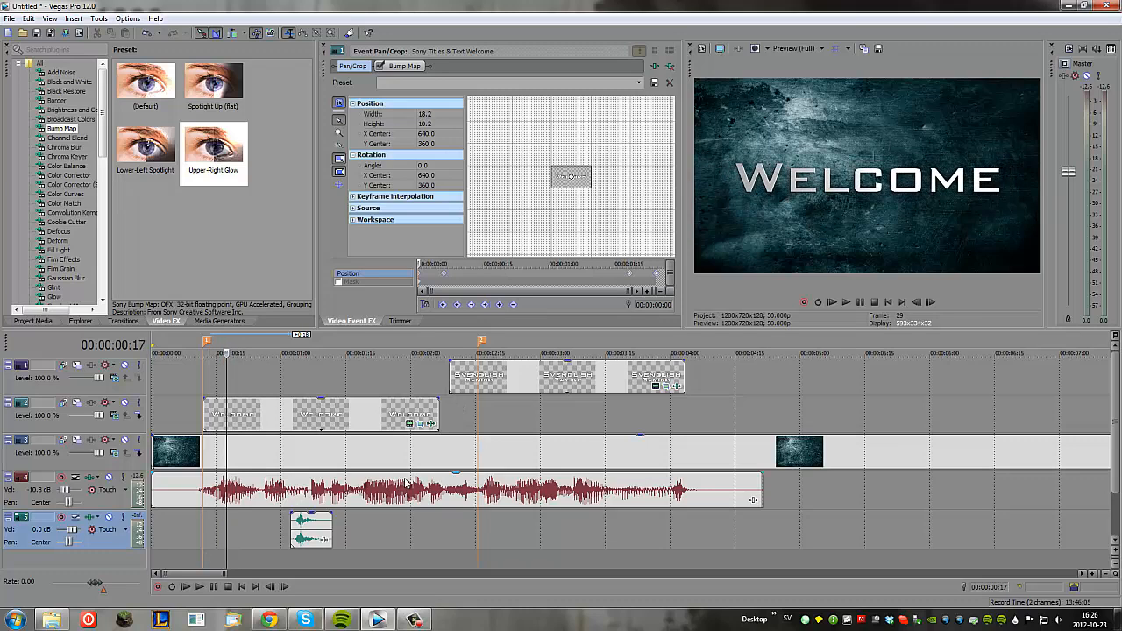
key("Right")
key("Right")
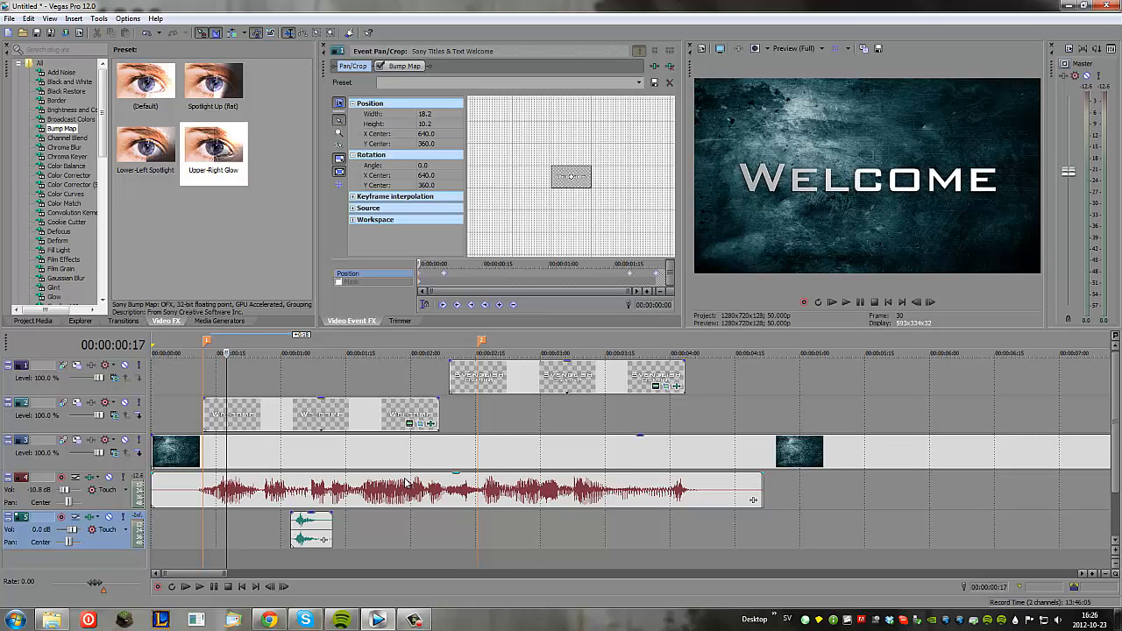
key("Left")
key("Left")
left_click_drag(310, 536, 241, 536)
- Play the project from the beginning to check the swoosh sound's timing with the Welcome title
left_click(164, 520)
key("space")
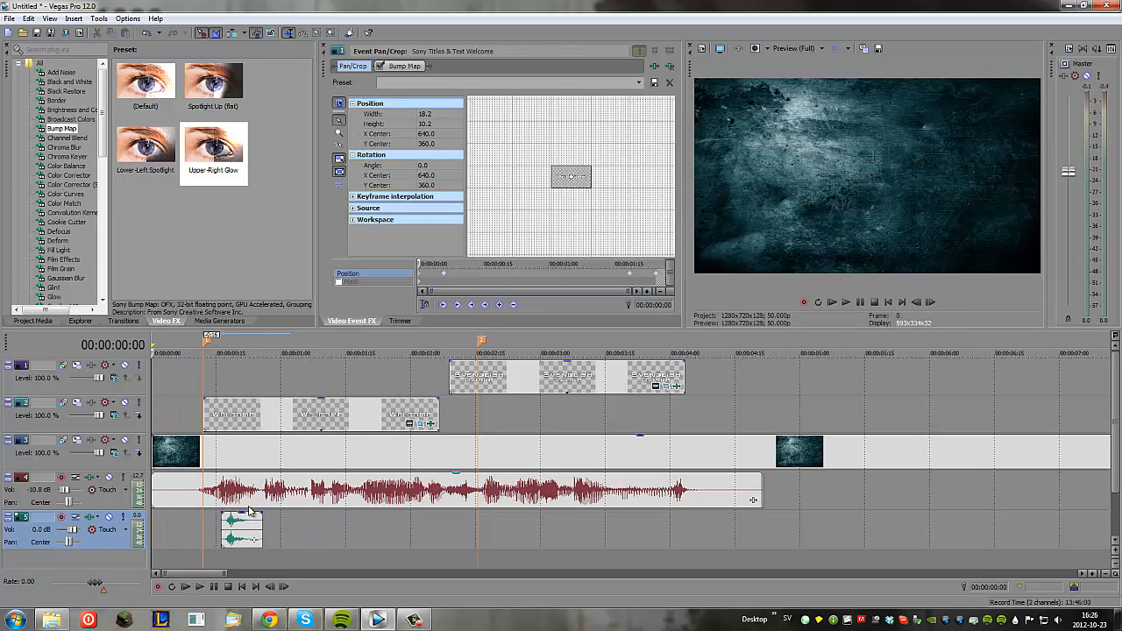
key("space")
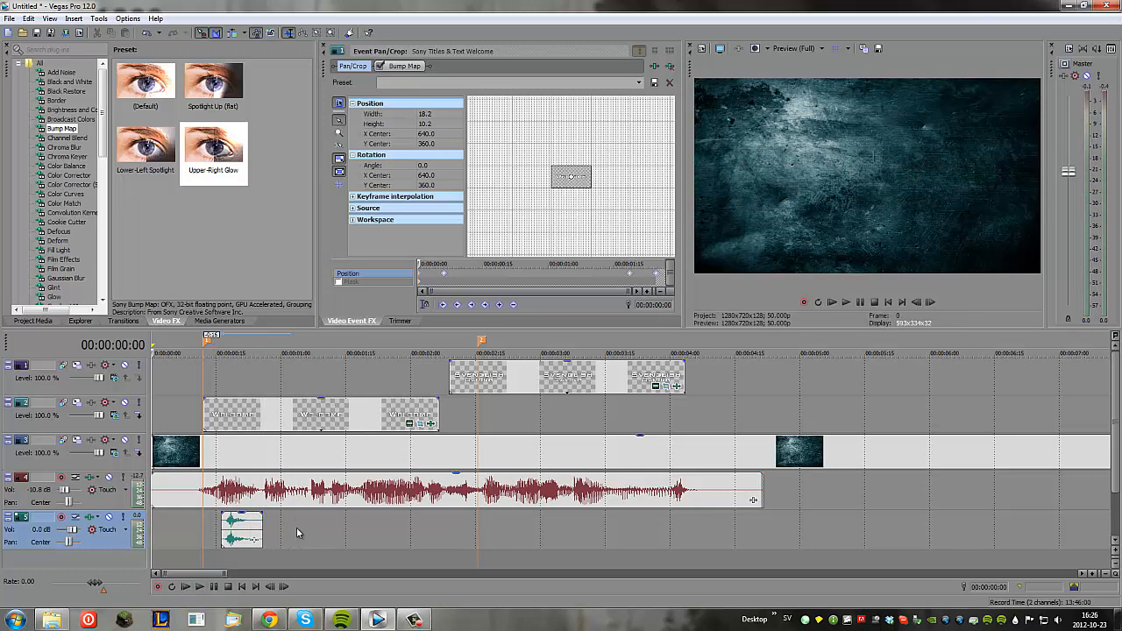
- Duplicate the swoosh clip on the same audio track and align the copy with the Svenglish Gaming title's zoom-in, just before marker 2
left_click_drag(250, 531, 494, 534)
left_click(488, 531)
key("Left")
key("Left")
key("Left")
key("Left")
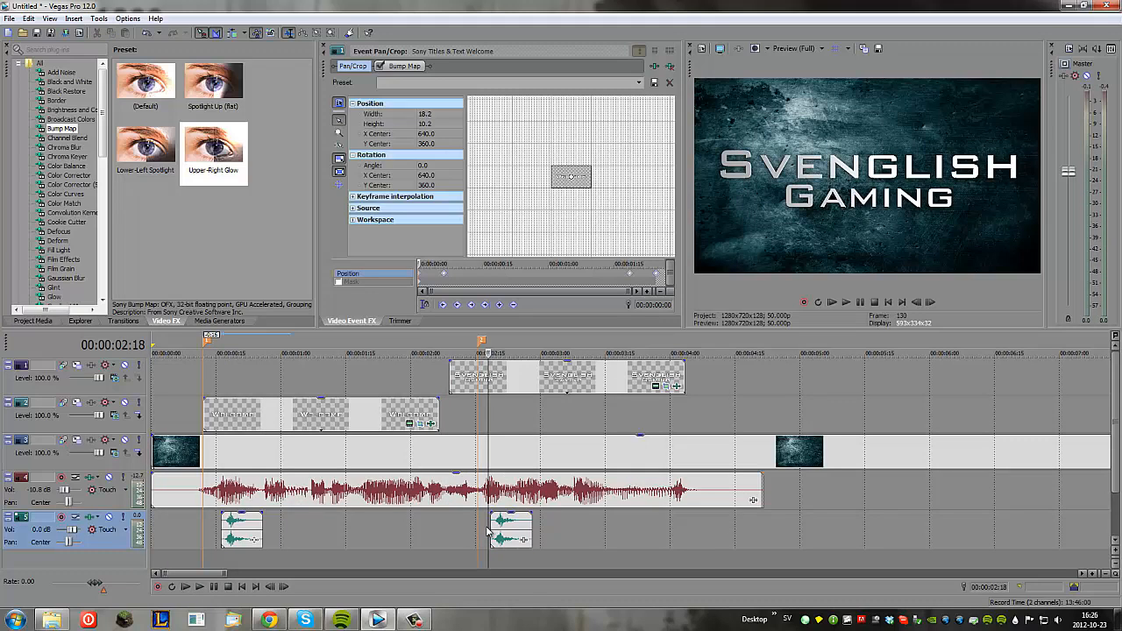
key("Left")
key("Left")
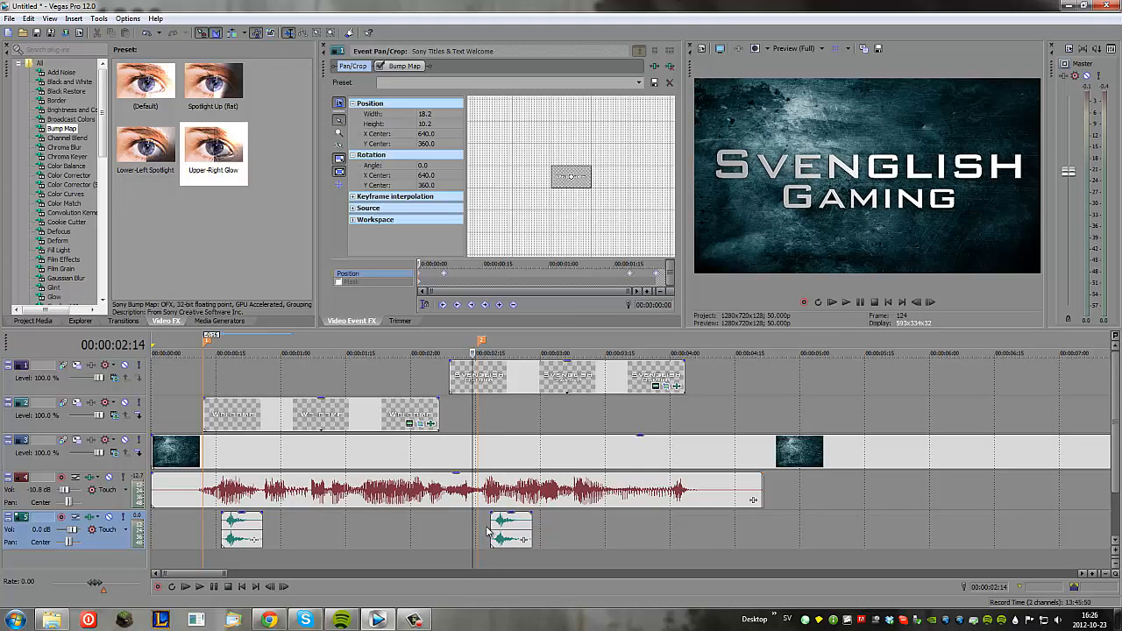
key("Left")
key("Left")
key("Left")
left_click_drag(498, 531, 474, 537)
- Play from about 00:00:01:27 to check the second swoosh against the Svenglish Gaming title
left_click(401, 531)
key("space")
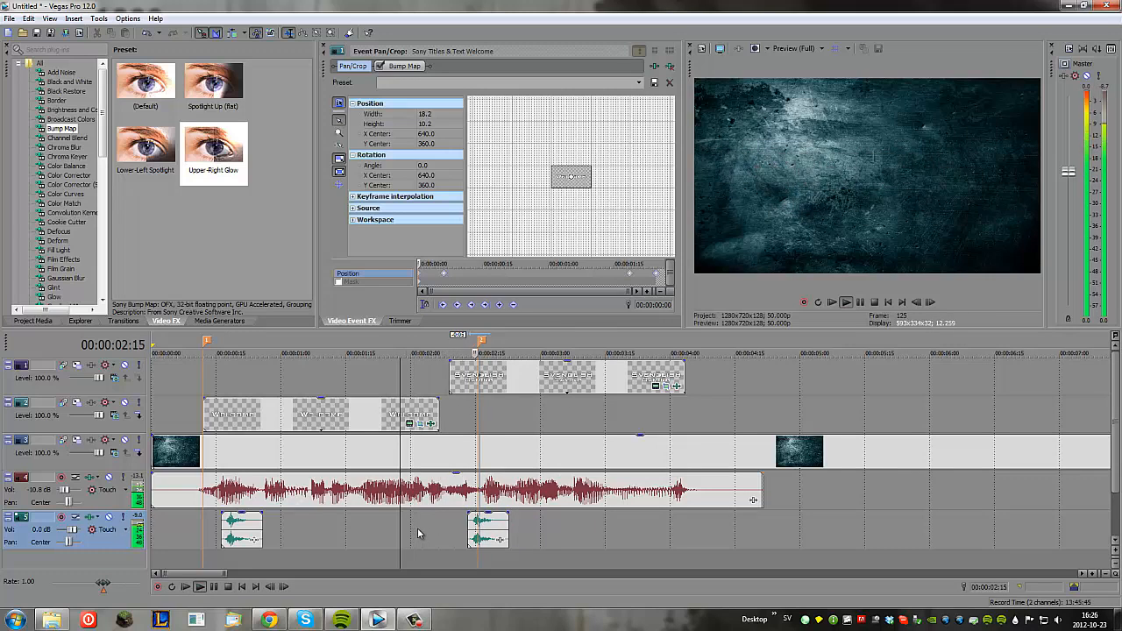
key("space")
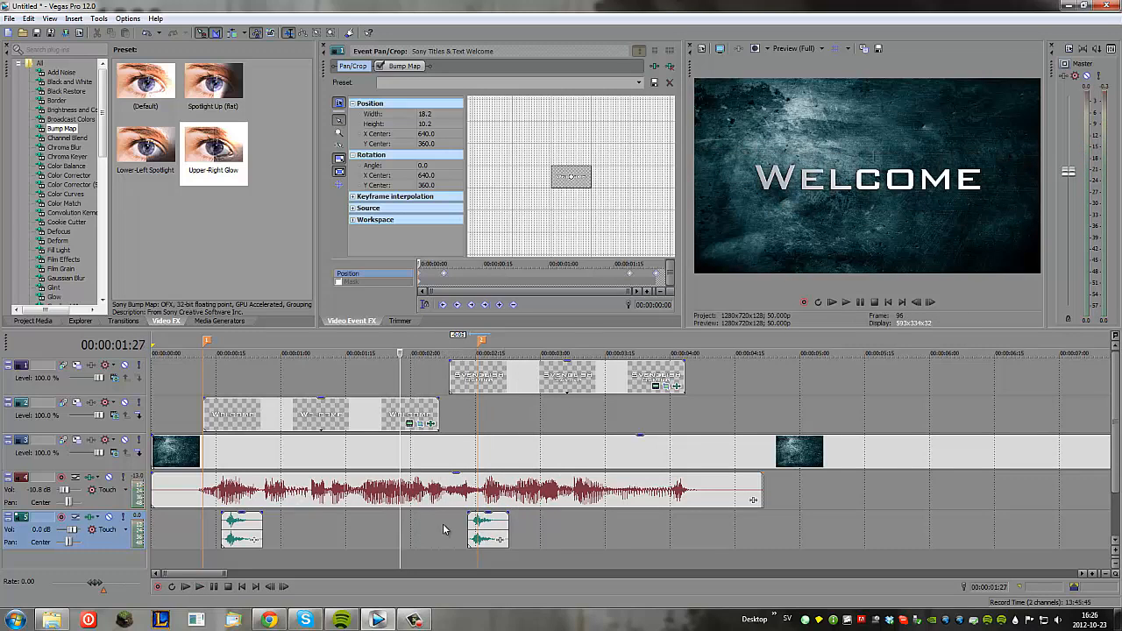
- Split the texture background clip at 00:00:04:12, shortly after the Svenglish Gaming title ends, and delete the remainder
left_click(693, 444)
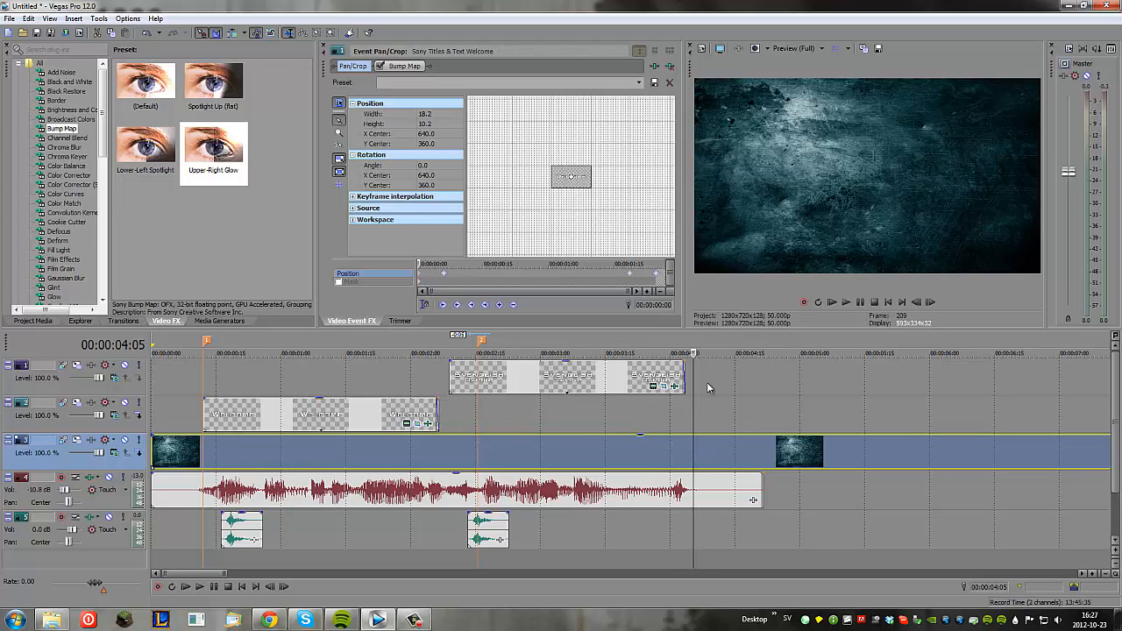
key("space")
left_click_drag(702, 353, 709, 353)
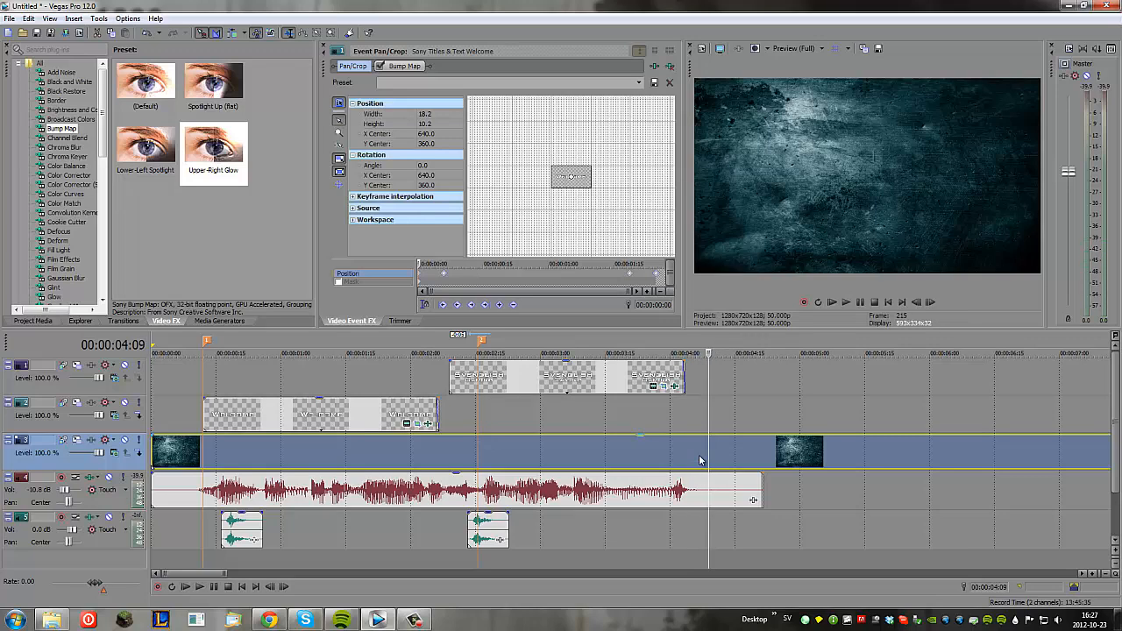
left_click(726, 458)
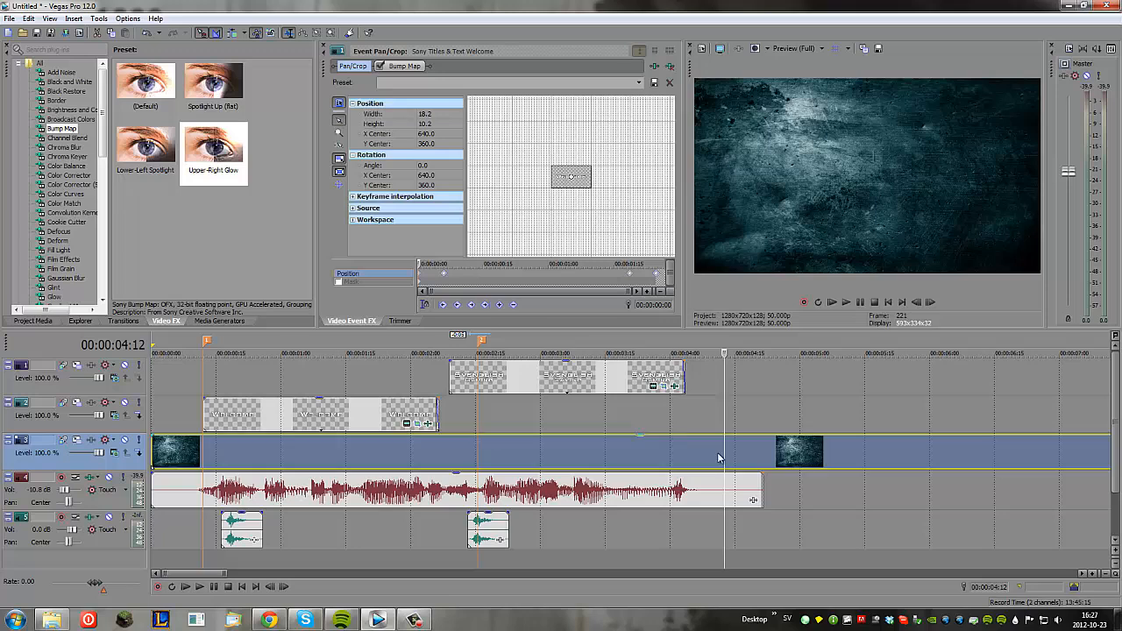
key("s")
left_click(764, 447)
key("Delete")
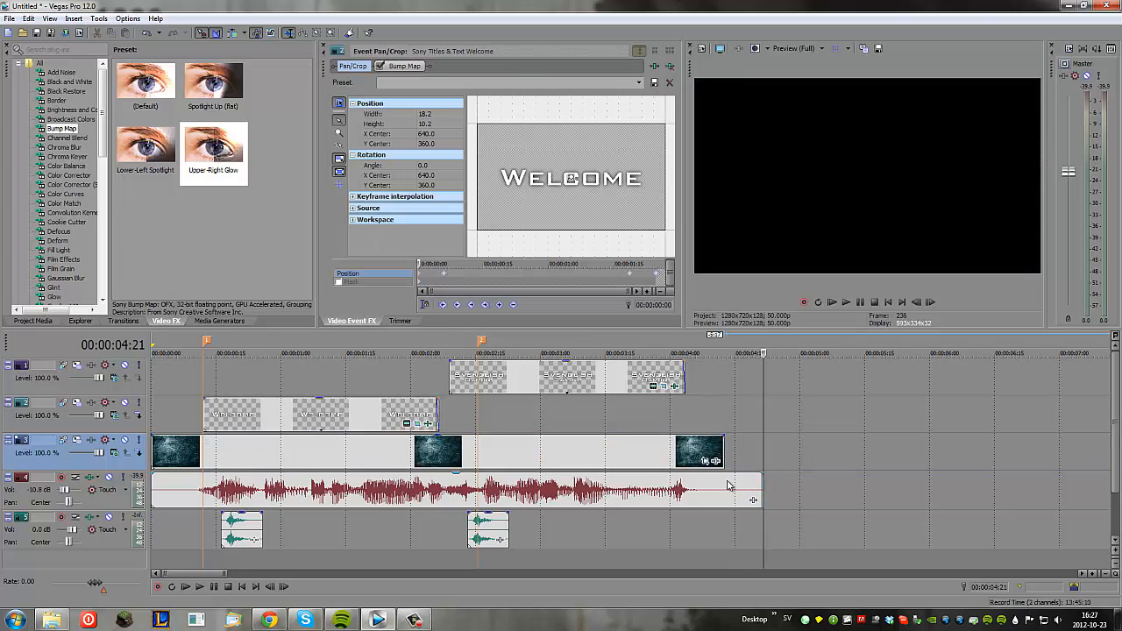
- Split the voice clip at 00:00:04:12, level with the background's end, and delete the remaining piece
left_click(728, 485)
key("Delete")
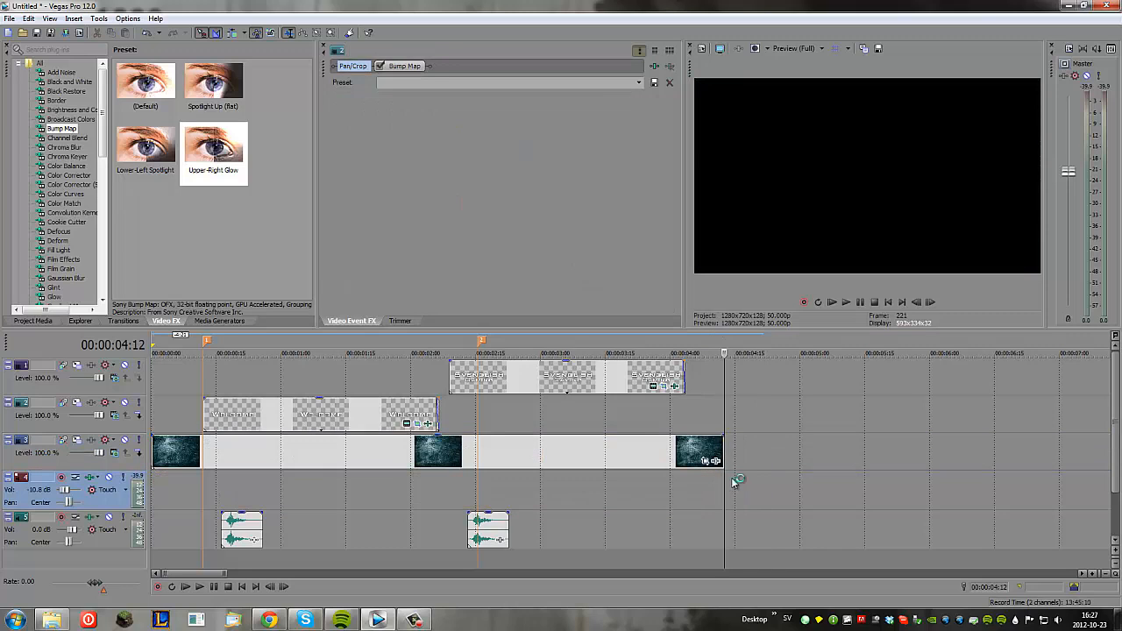
key("ctrl+z")
key("s")
key("Delete")
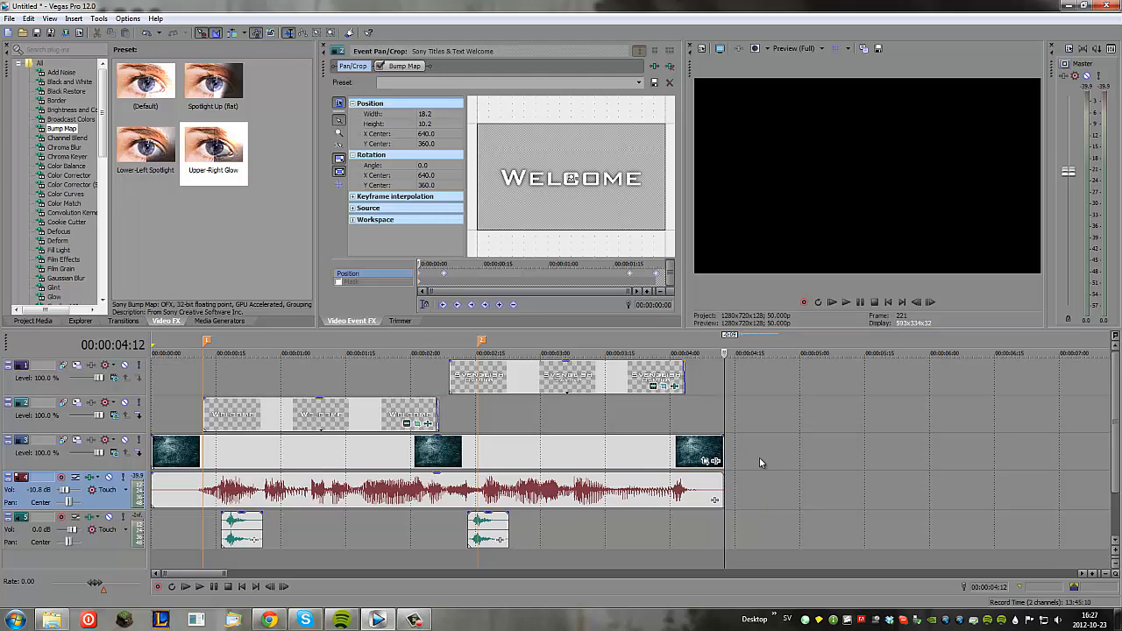
- Choose fade-in and fade-out curve types for the start and end of the texture background clip
right_click(153, 442)
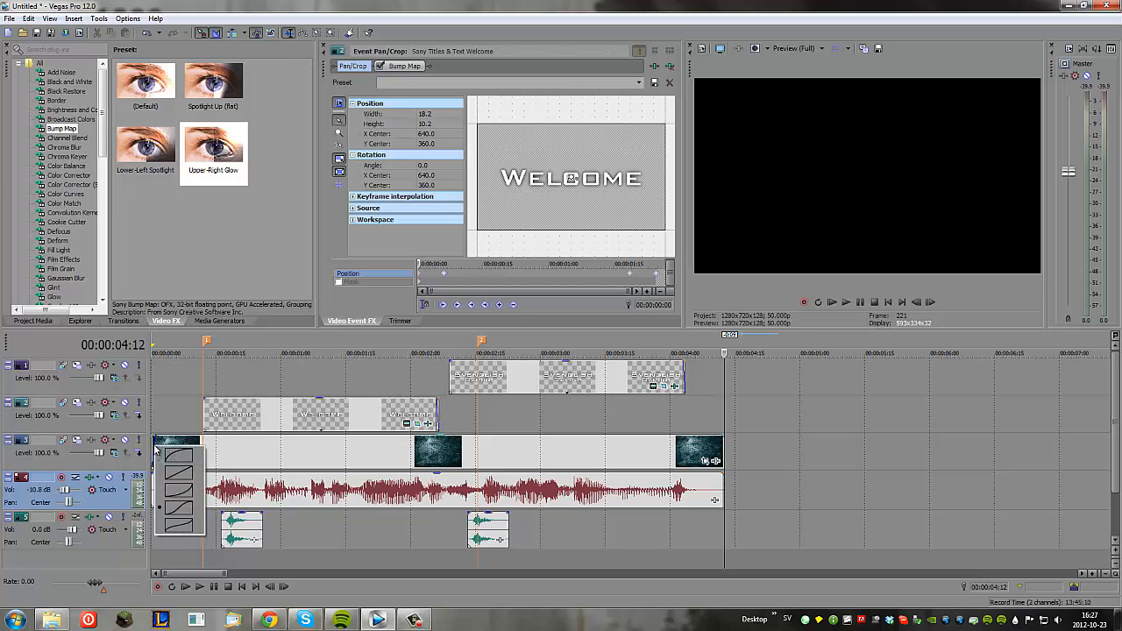
left_click(189, 490)
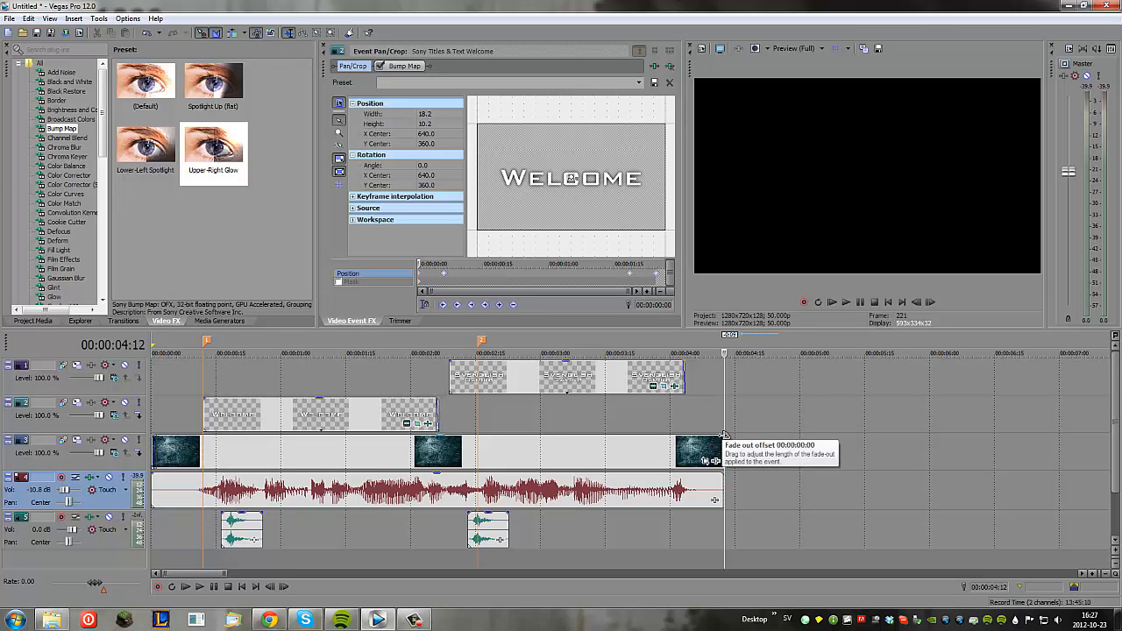
right_click(715, 441)
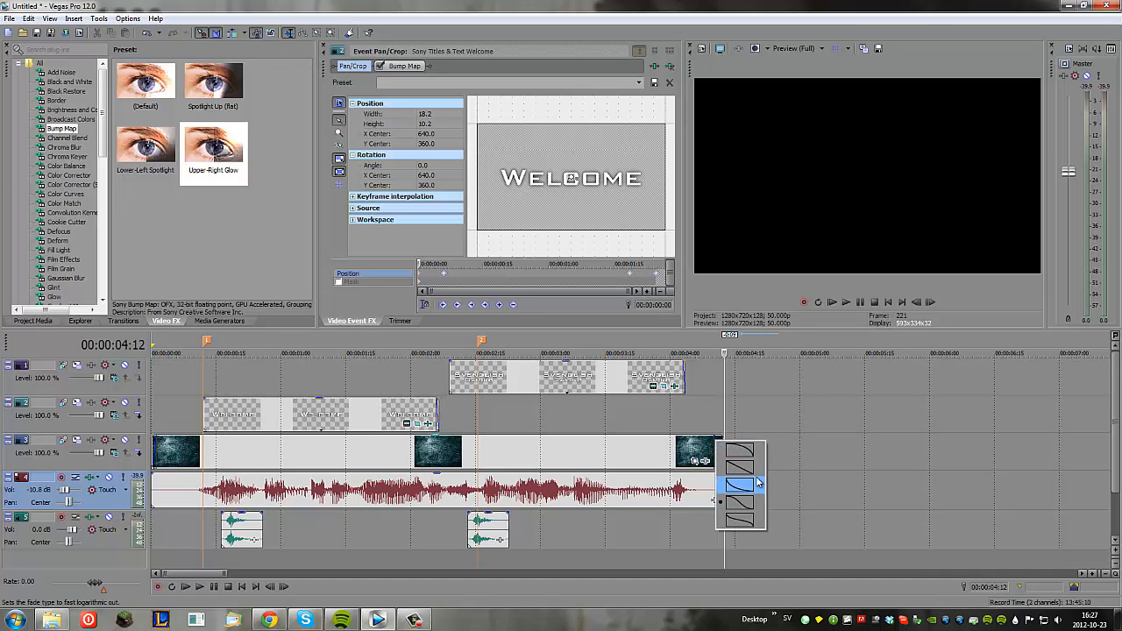
left_click(752, 476)
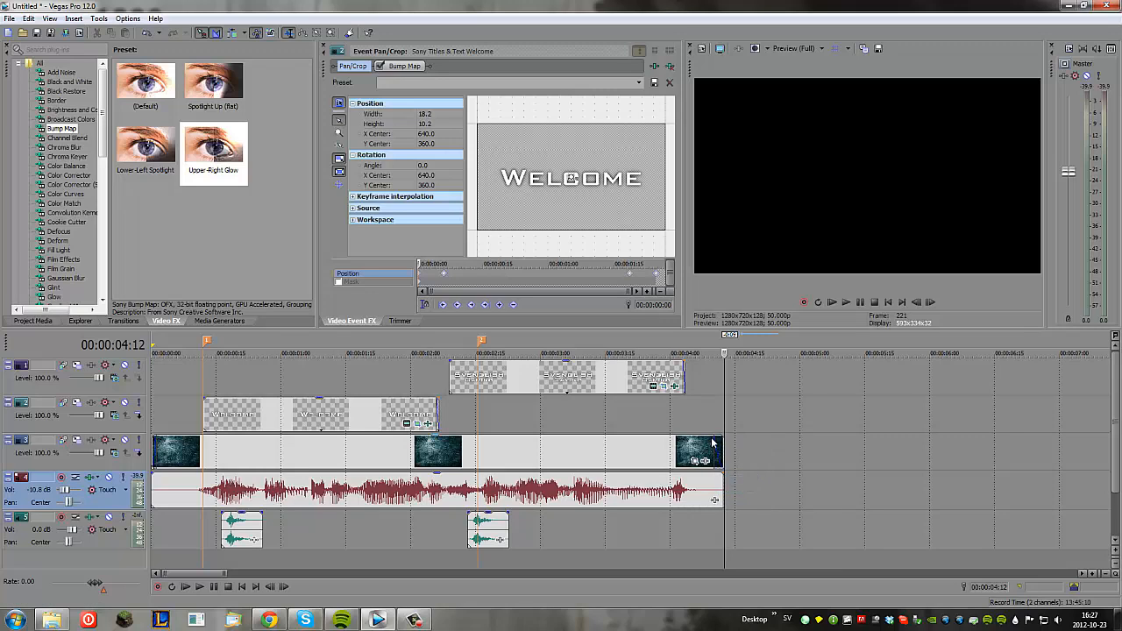
right_click(716, 450)
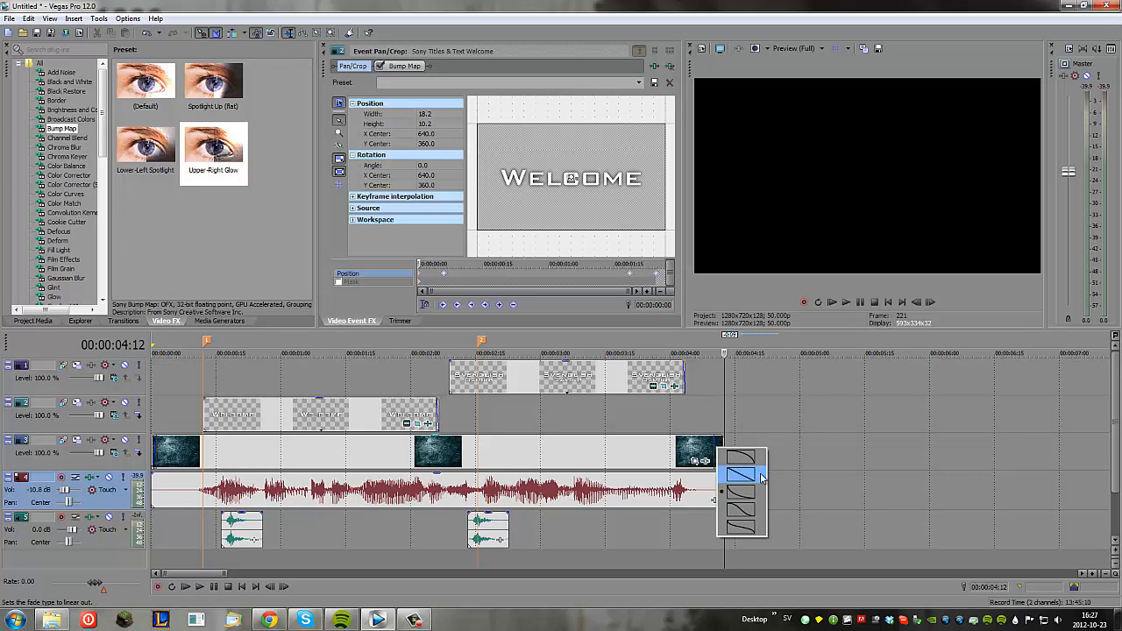
left_click(728, 455)
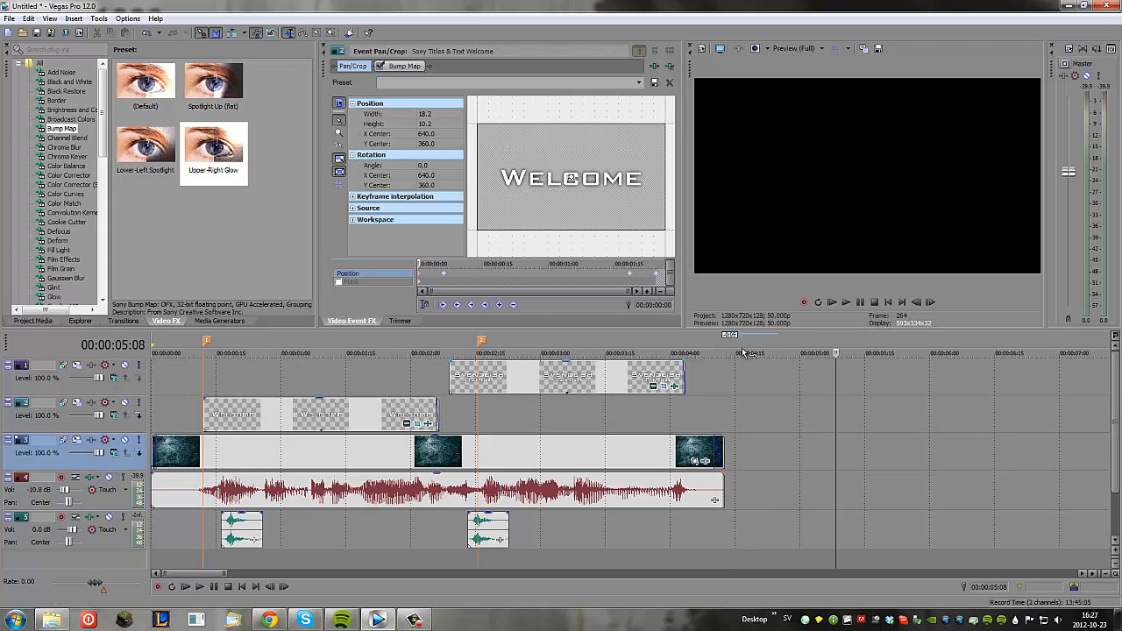
- Set the loop region from 00:00:00:00 to 00:00:04:12 and play it to check the whole intro
left_click_drag(726, 352, 153, 351)
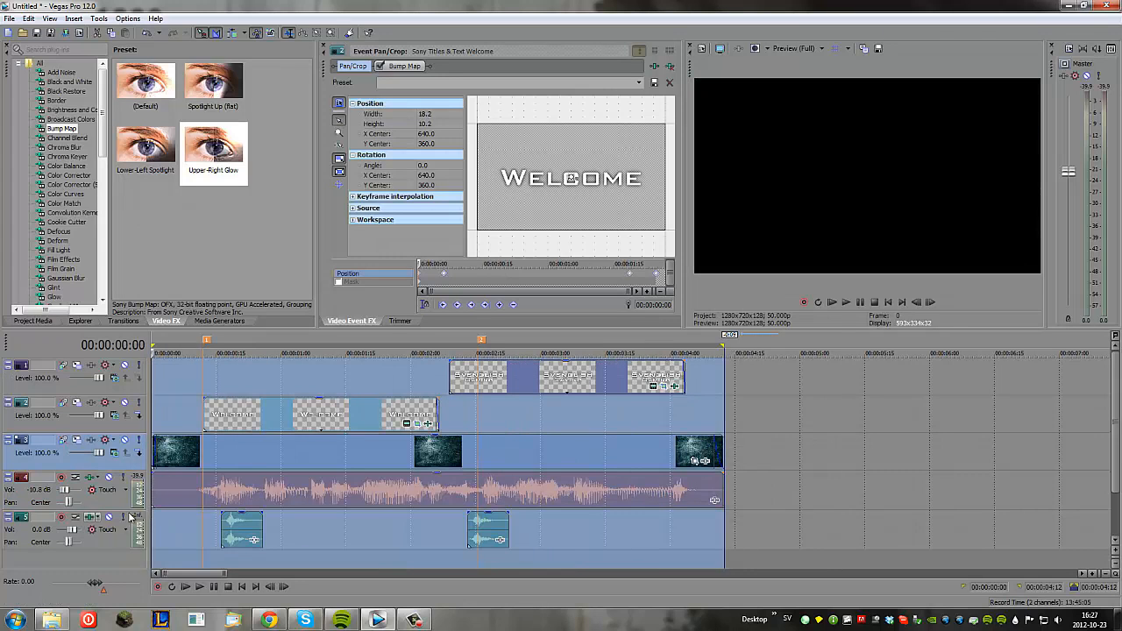
key("space")
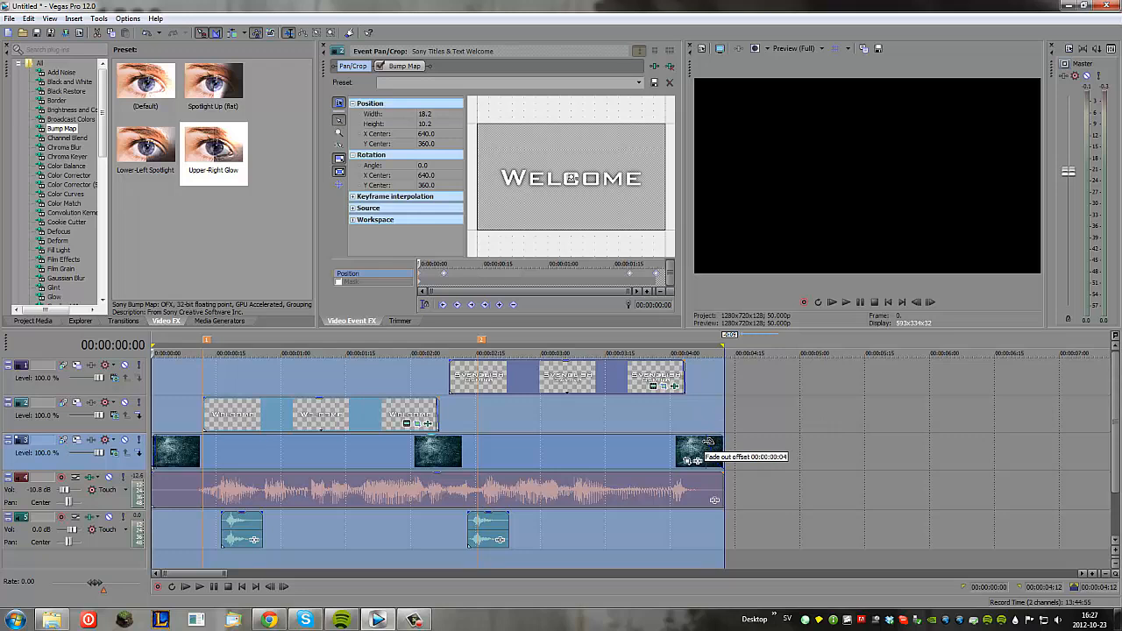
key("space")
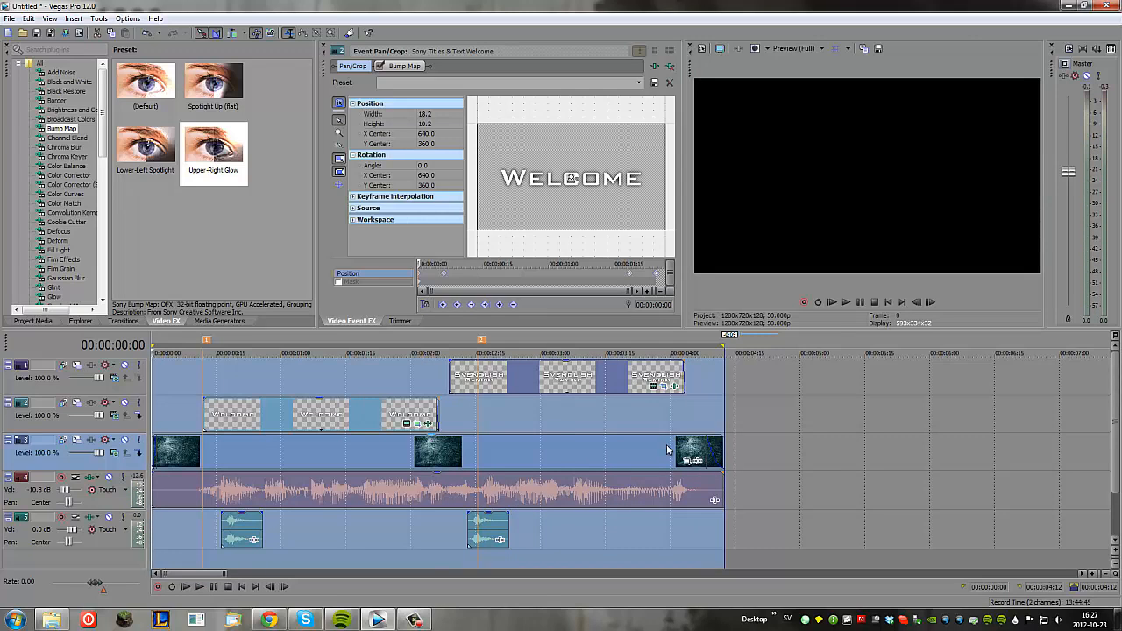
left_click(804, 429)
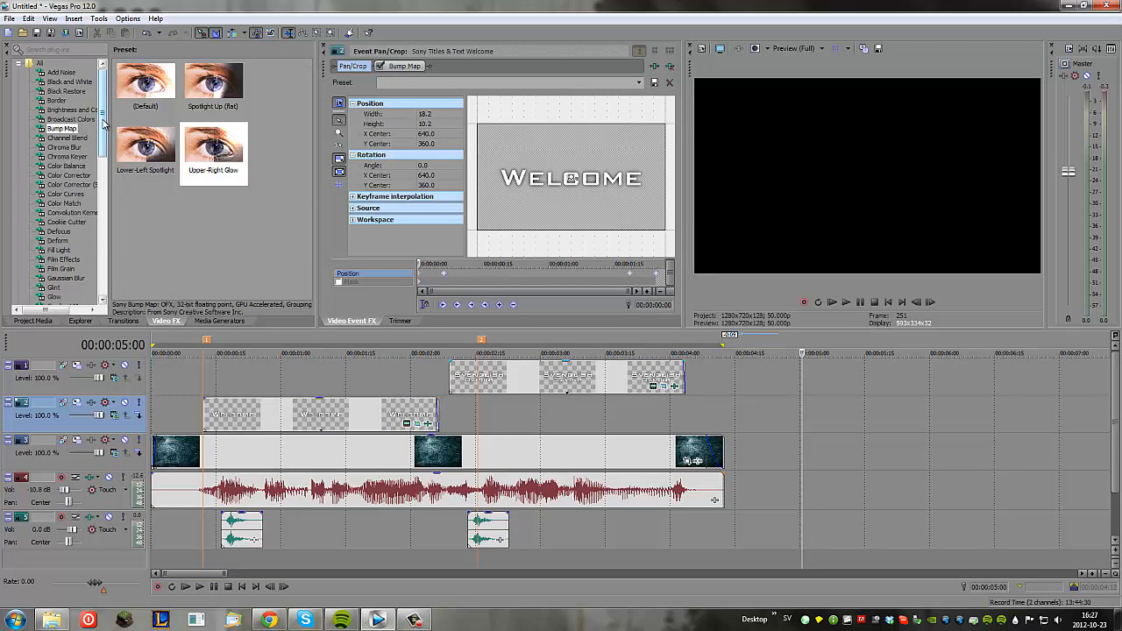
- Browse the video effects list and examine the presets for Fill Light, Film Effects, Lens Flare and Mask Generator
left_click_drag(106, 123, 106, 145)
left_click(63, 194)
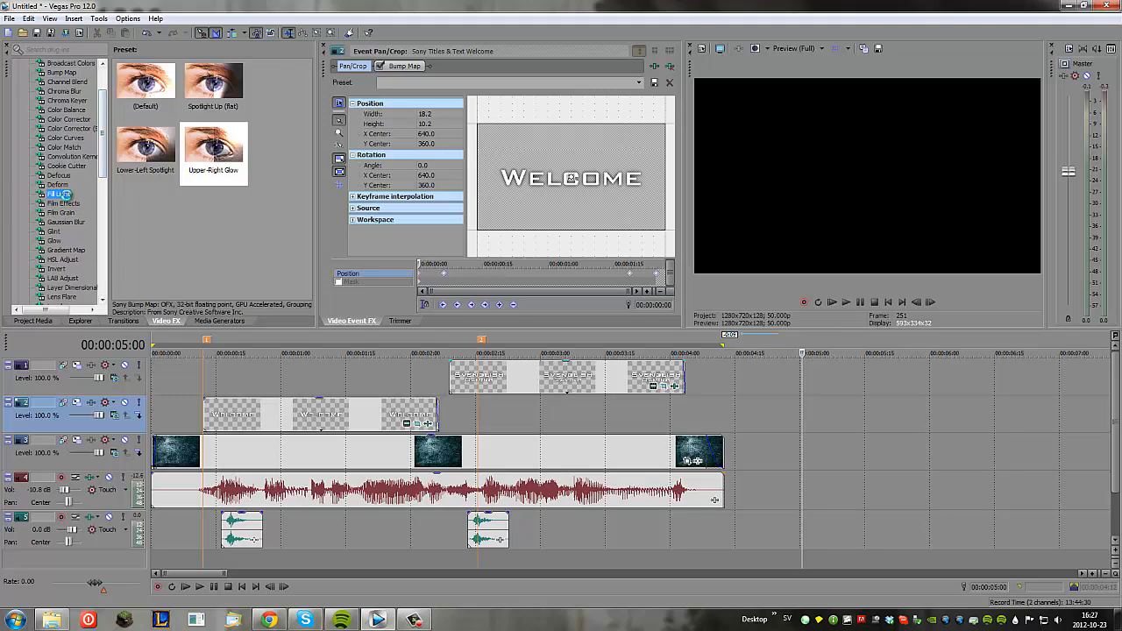
left_click(72, 204)
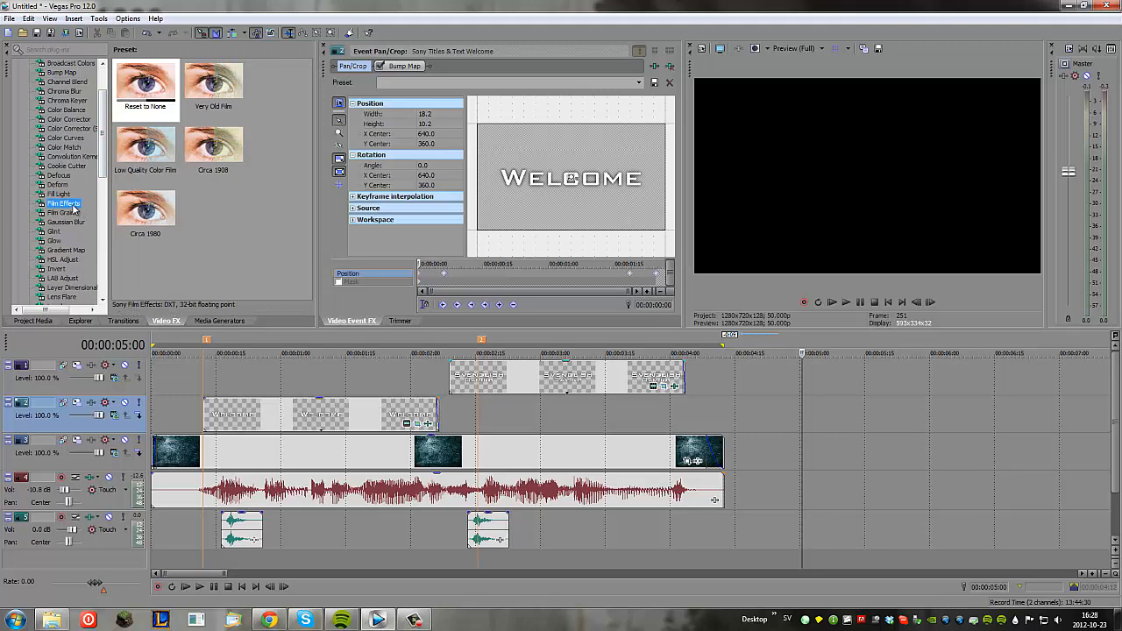
scroll(73, 211, "down", 2)
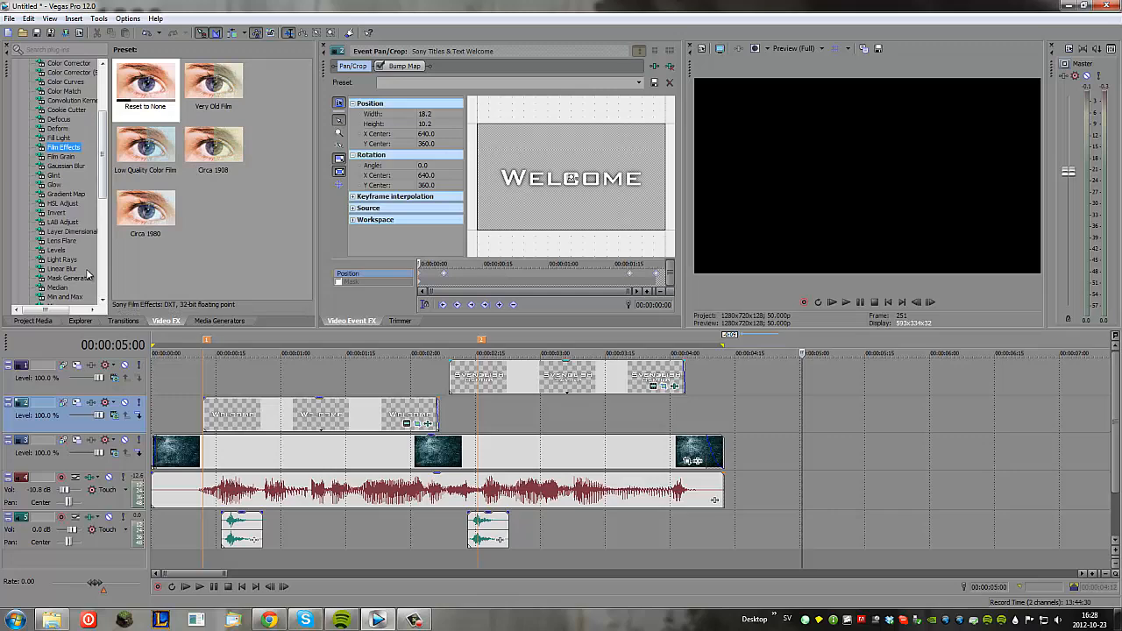
left_click(70, 241)
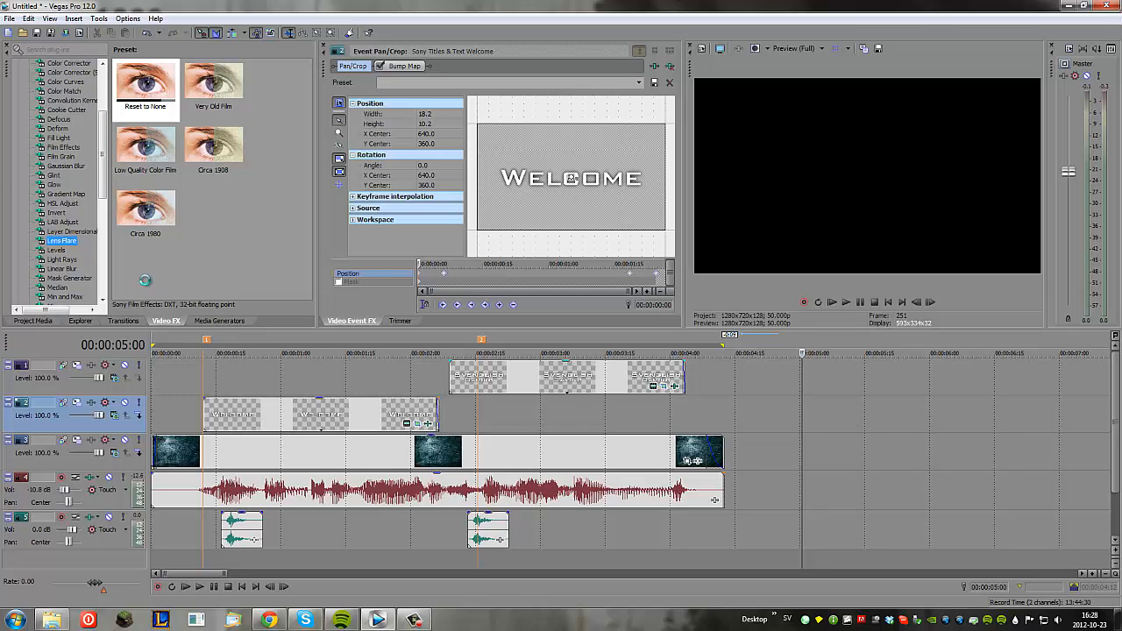
left_click(69, 279)
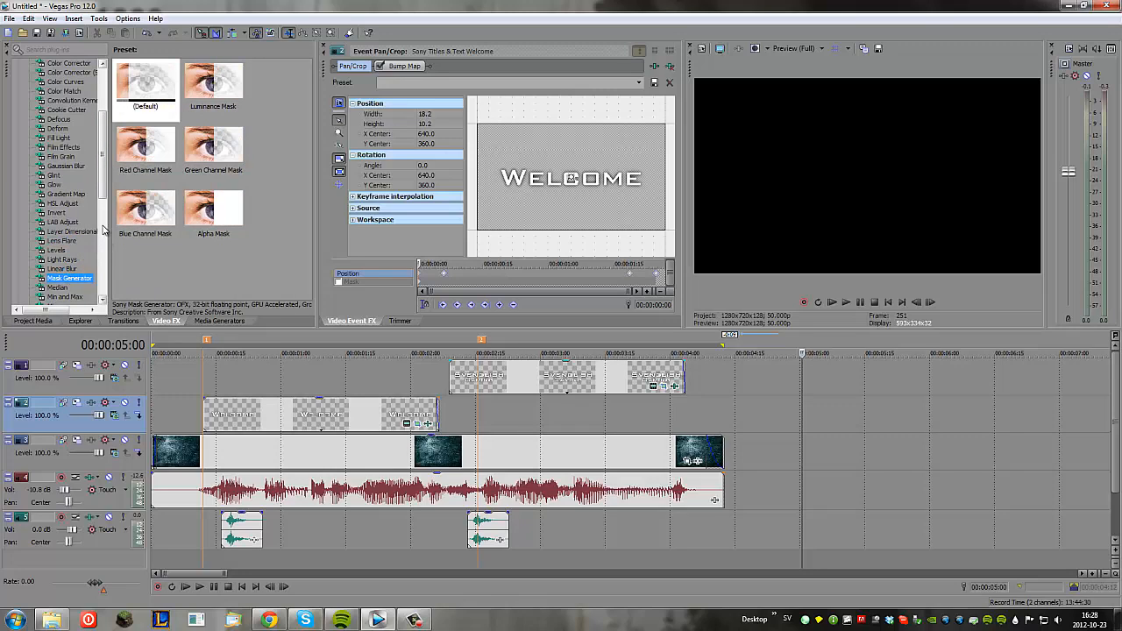